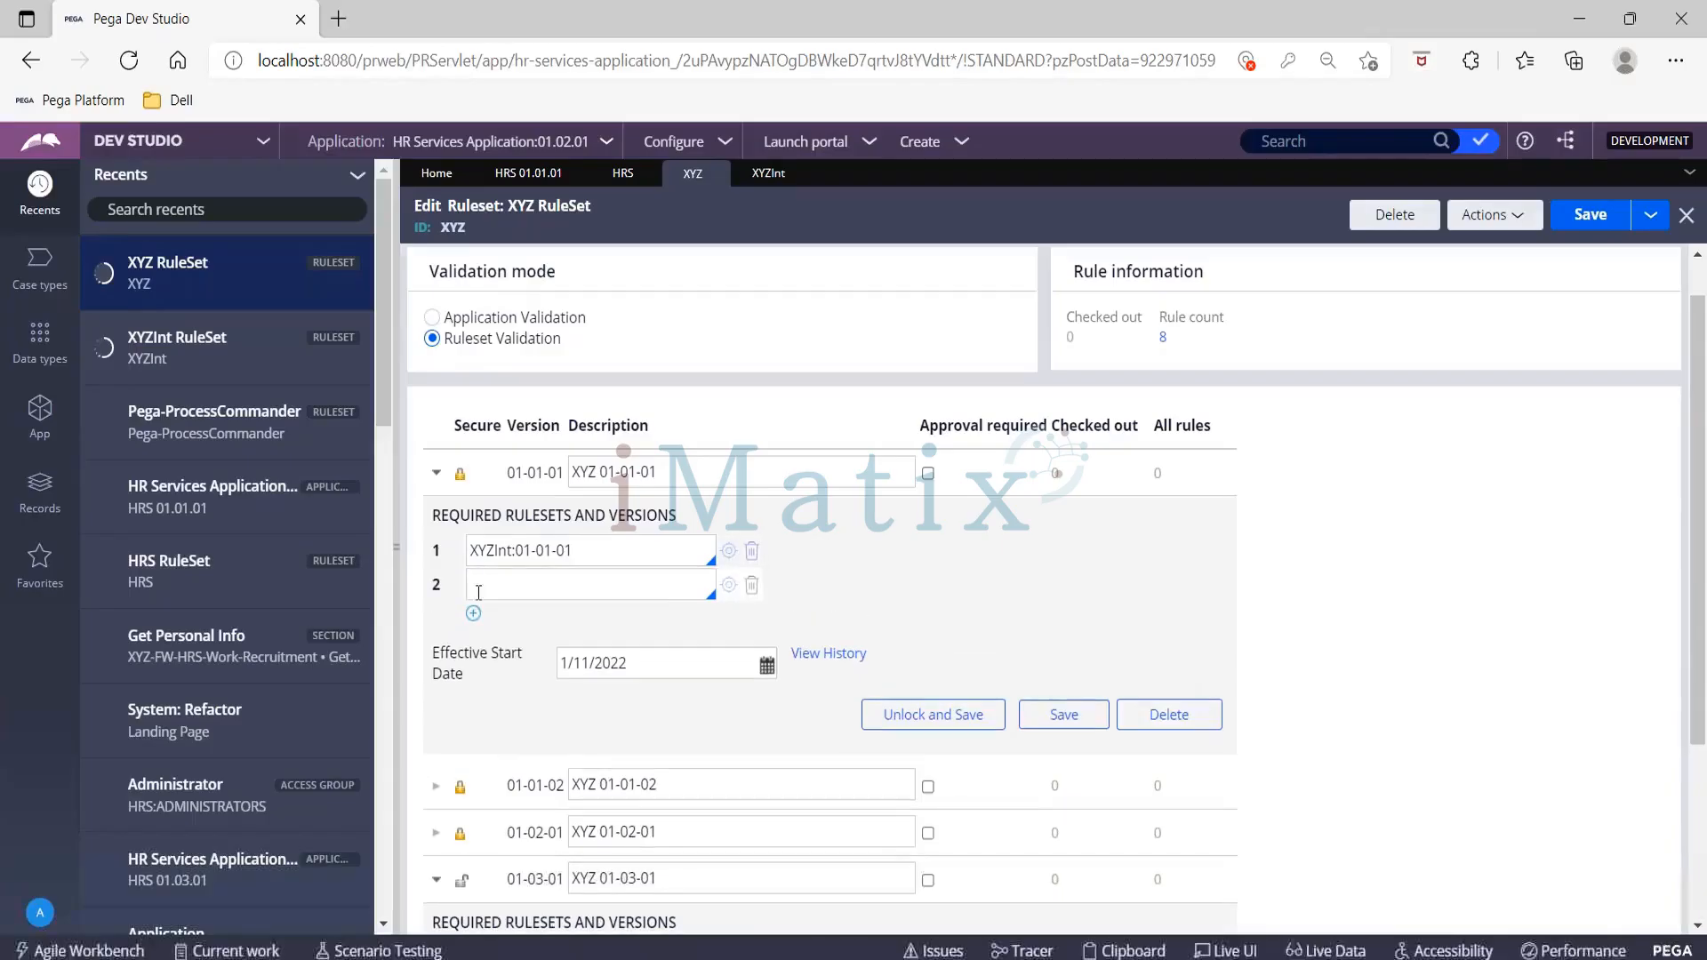
Add two more blank required-ruleset rows under version 01-01-01 of the XYZ ruleset
{"action": "left_click", "coordinate": [473, 613]}
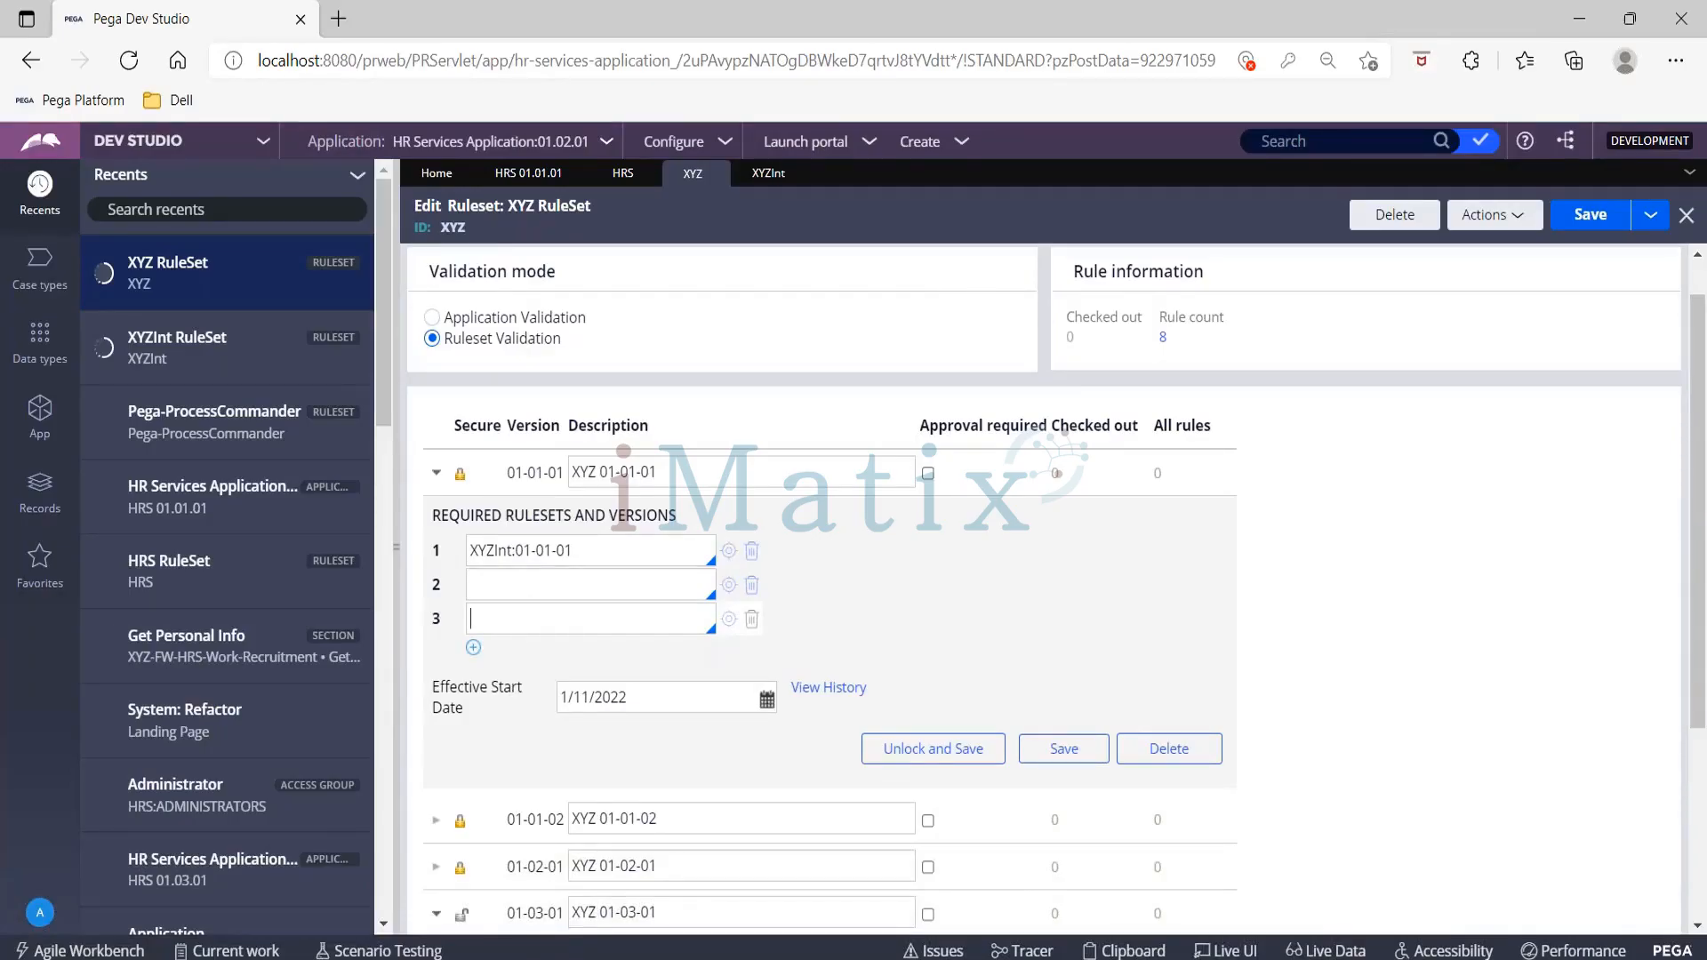
{"action": "left_click", "coordinate": [473, 647]}
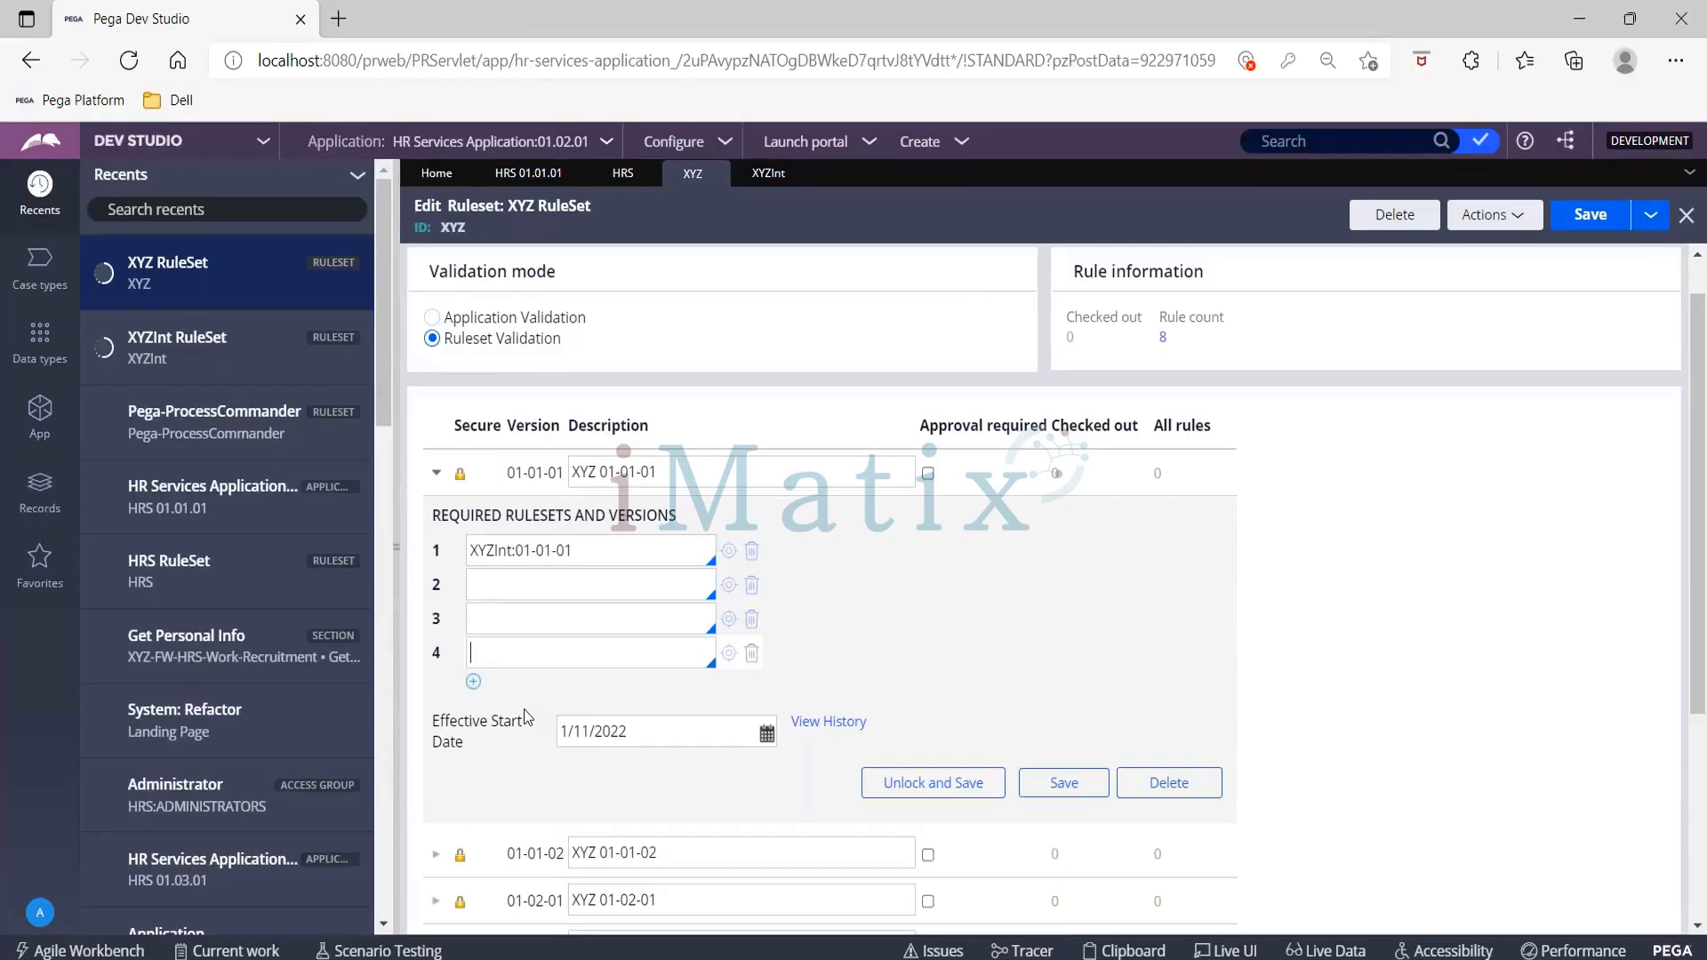
{"action": "left_click", "coordinate": [542, 640]}
{"action": "left_click", "coordinate": [658, 16]}
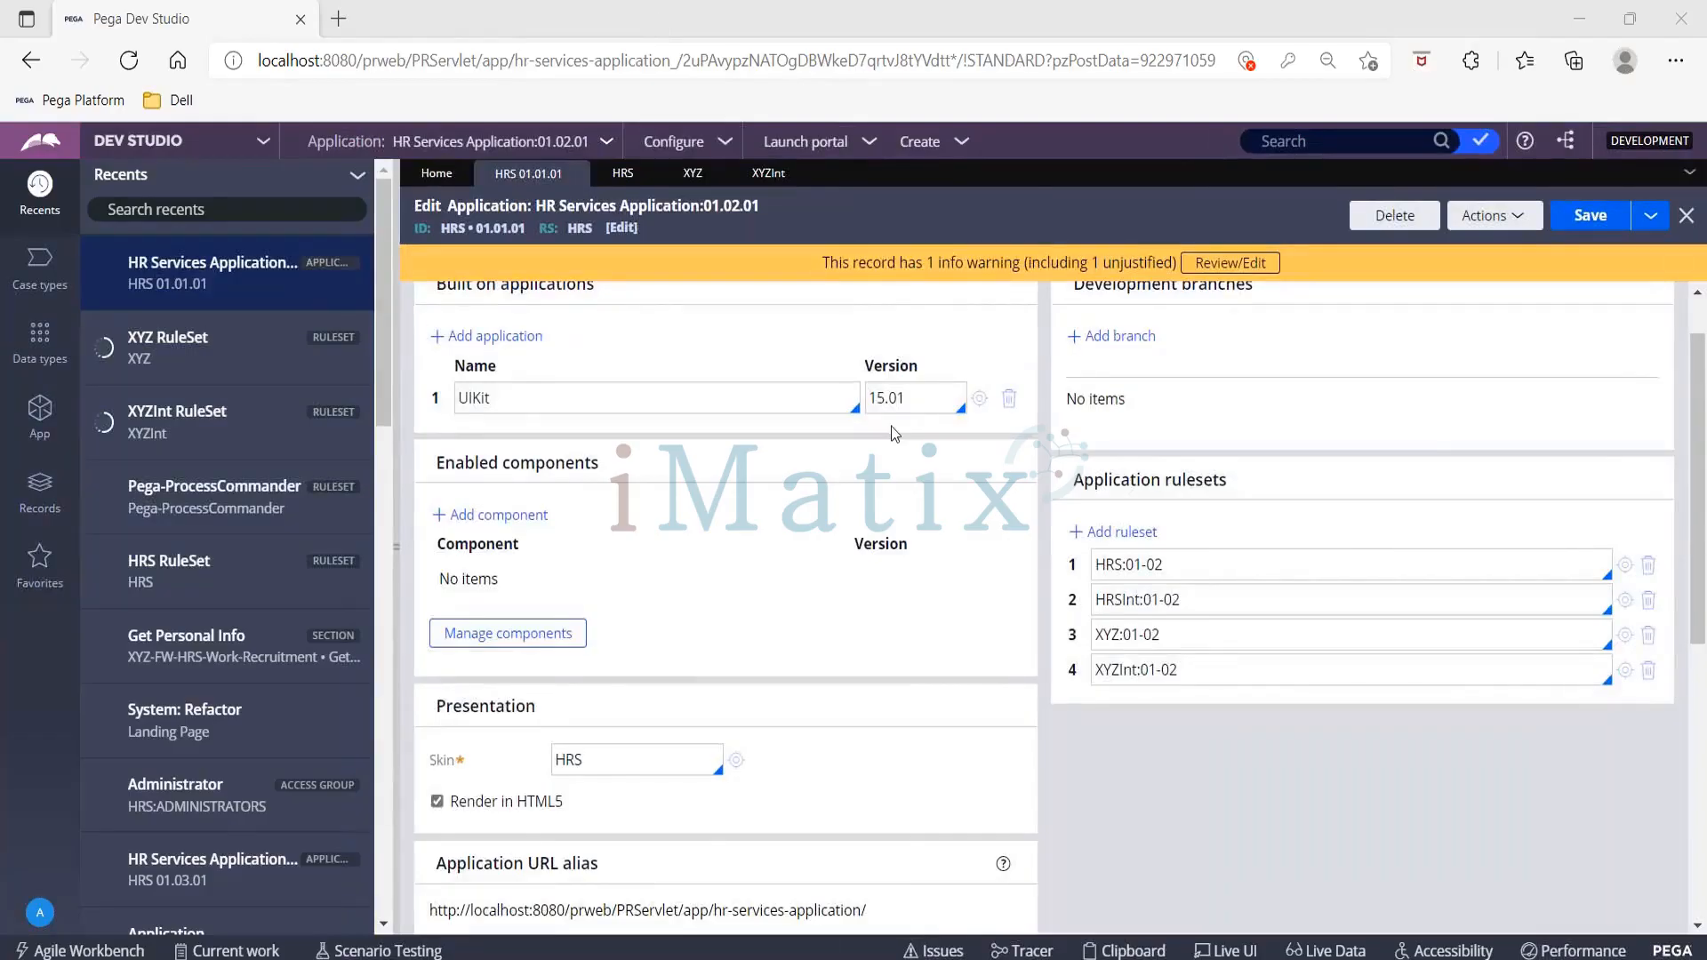
Open the signed-in operator's profile from the HR Services application record and maximize its window
{"action": "scroll", "coordinate": [891, 425], "scroll_direction": "up", "scroll_amount": 1}
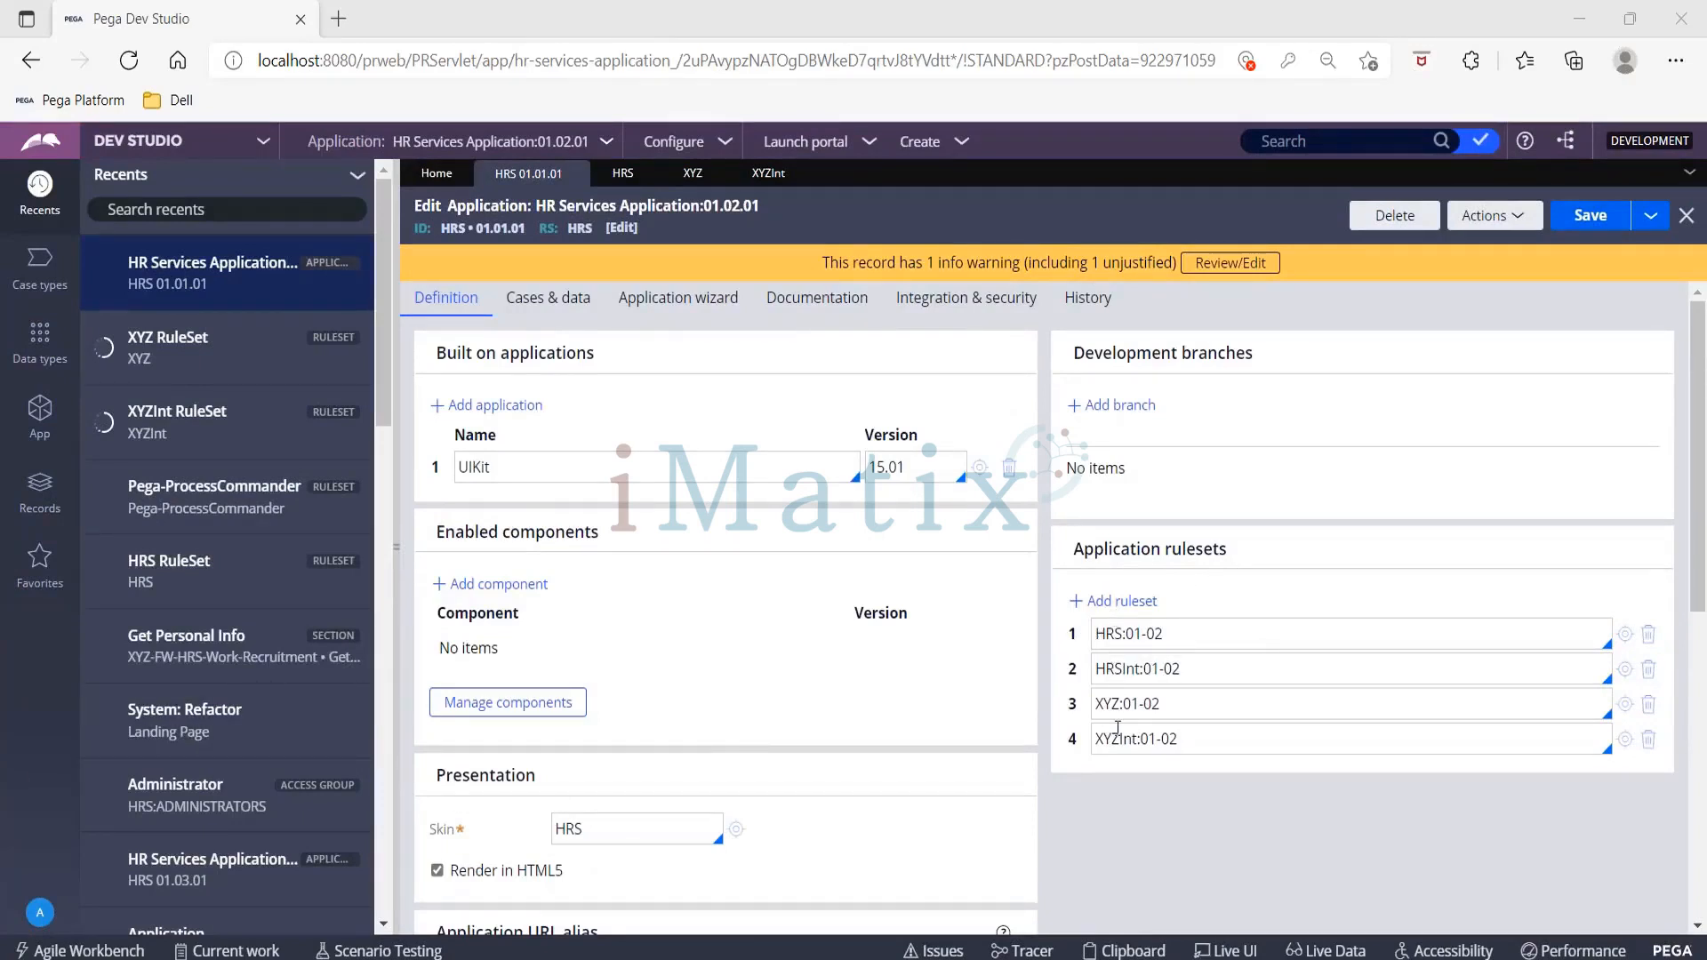
{"action": "left_click", "coordinate": [40, 916]}
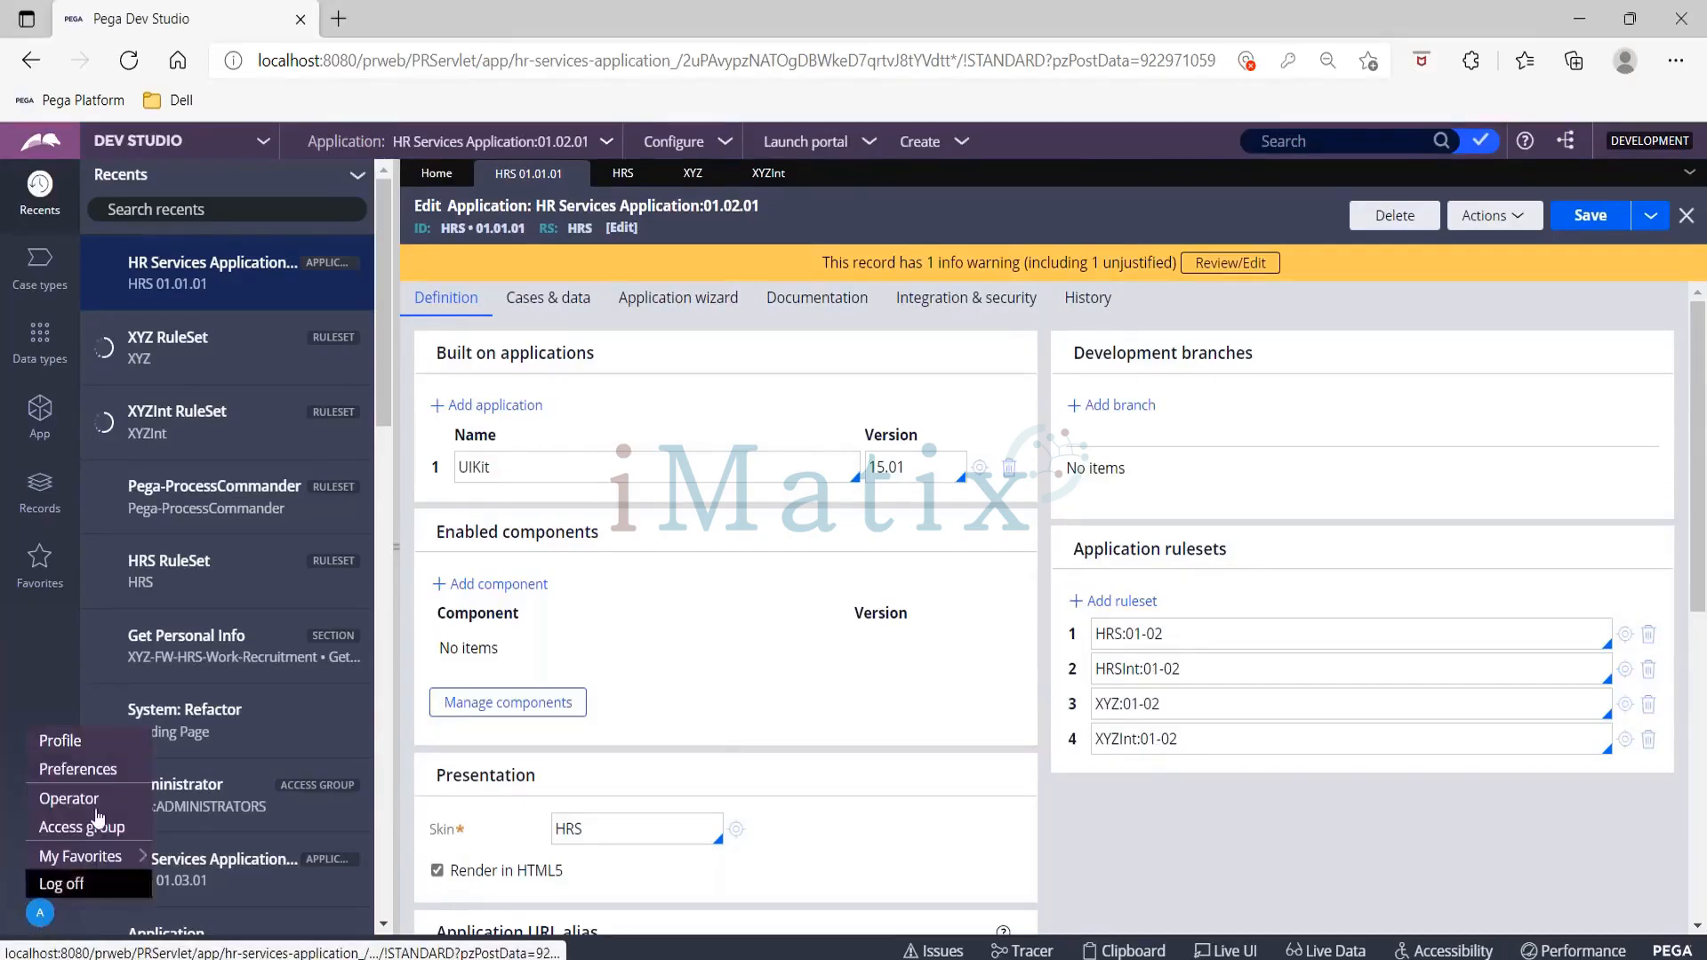
{"action": "left_click", "coordinate": [77, 743]}
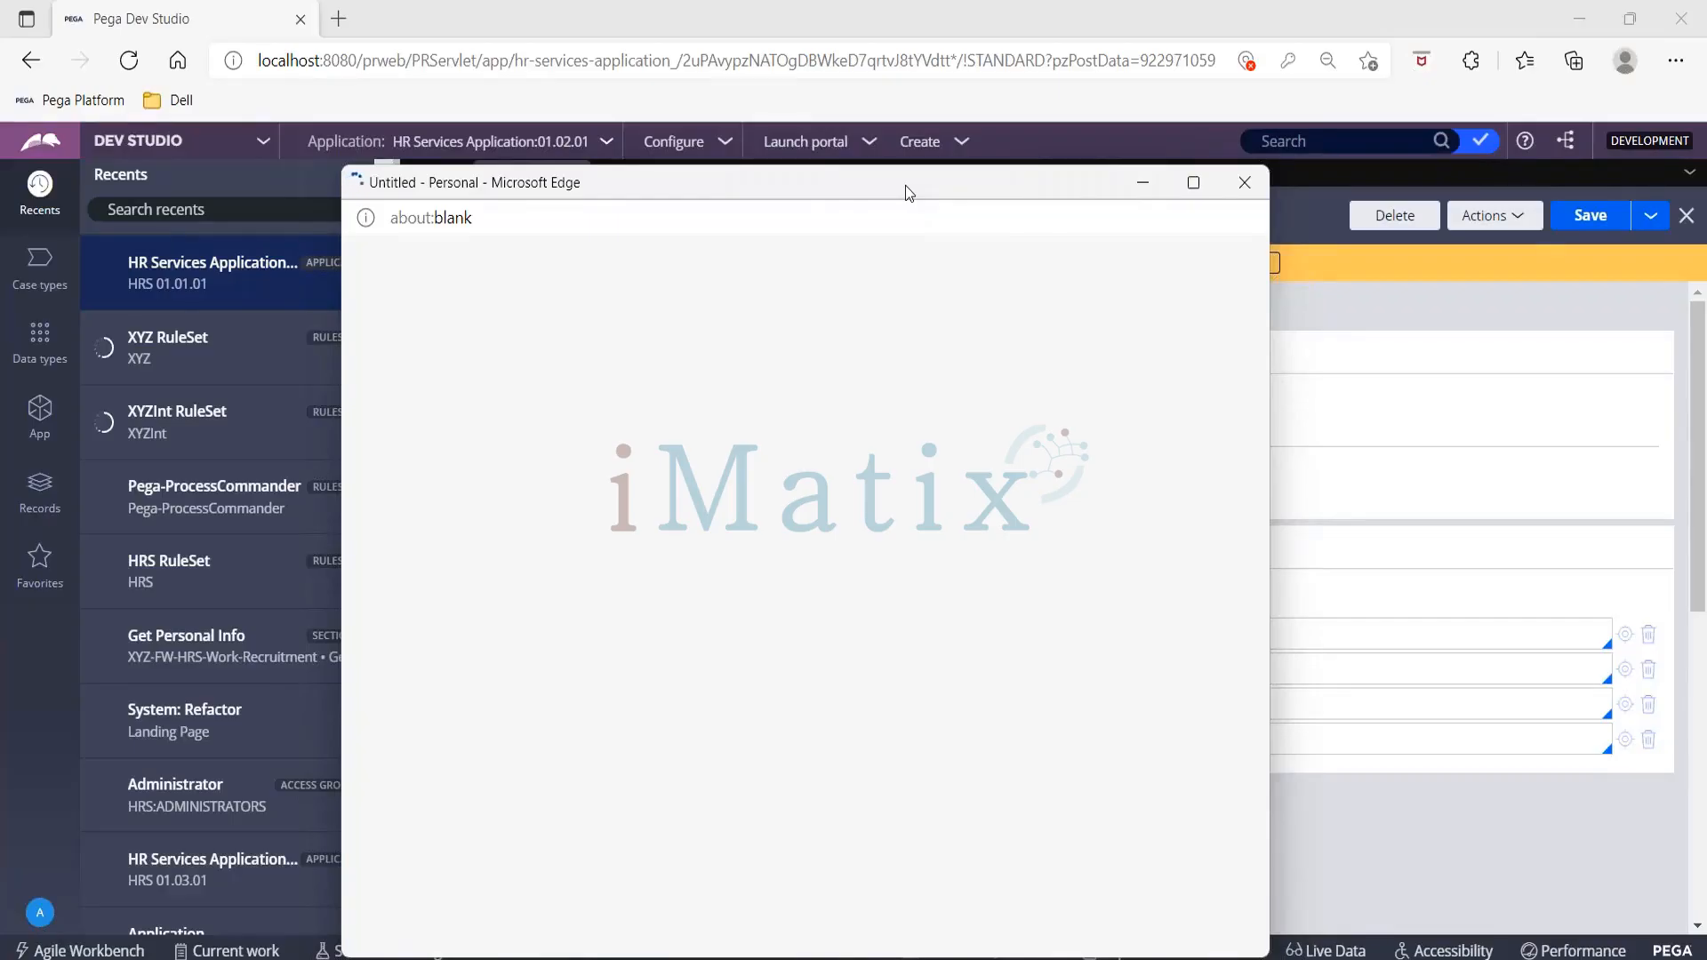
{"action": "left_click", "coordinate": [1469, 470]}
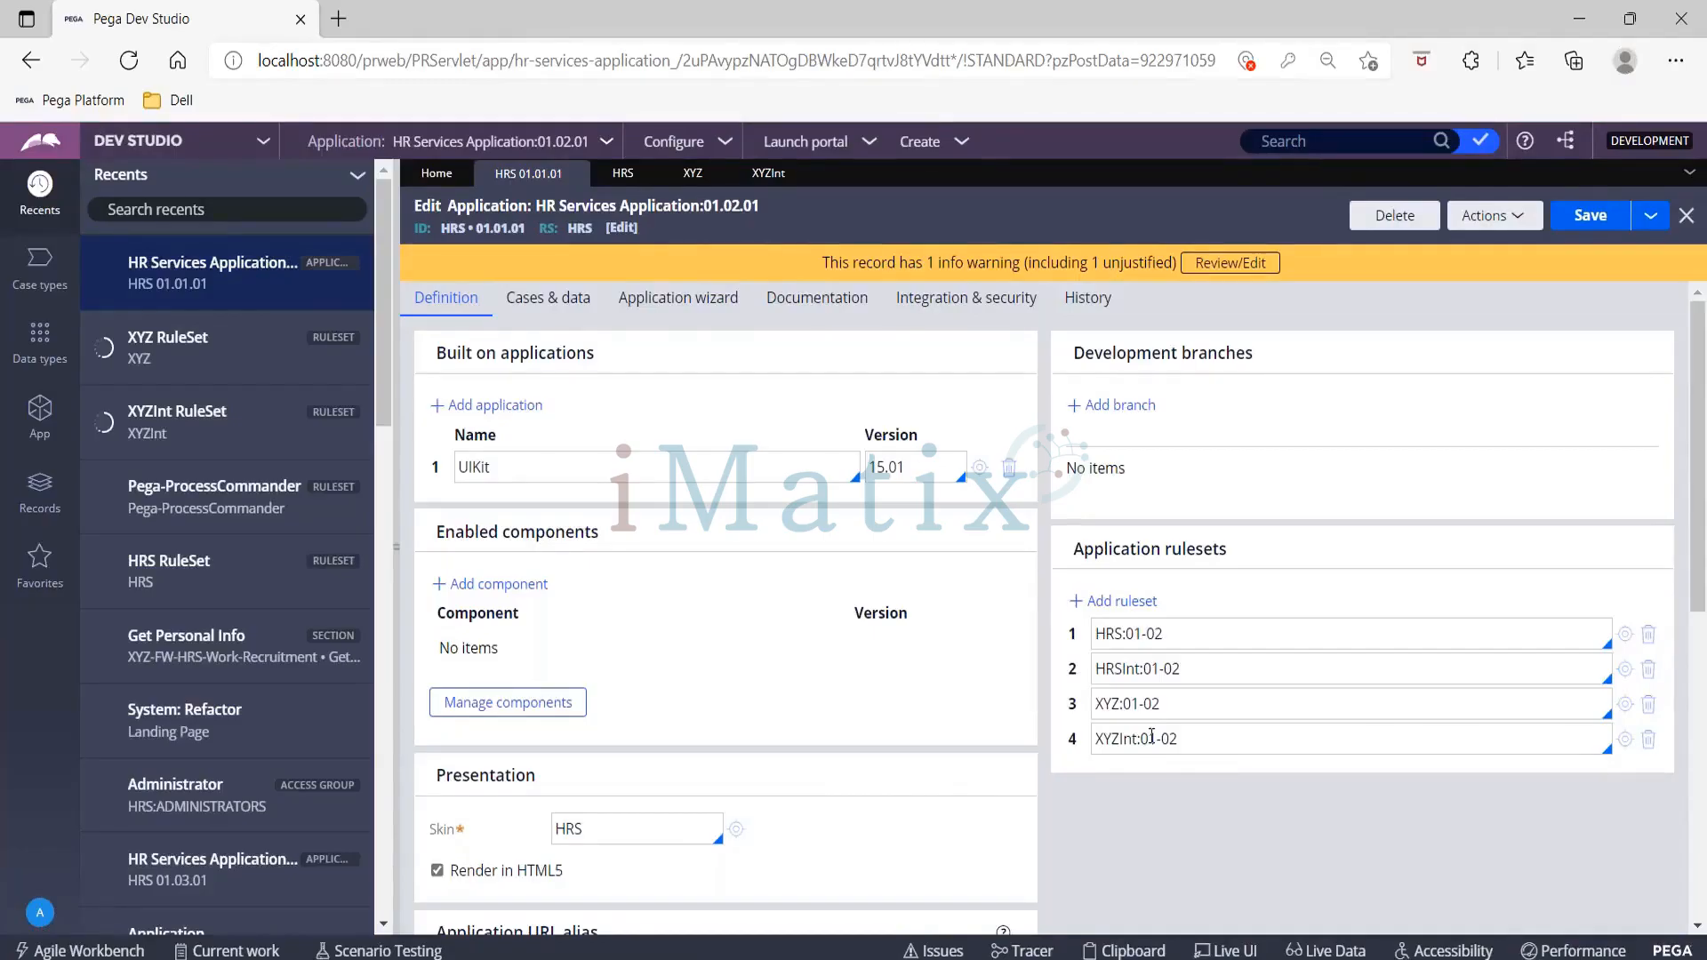
{"action": "key", "text": "alt+Tab"}
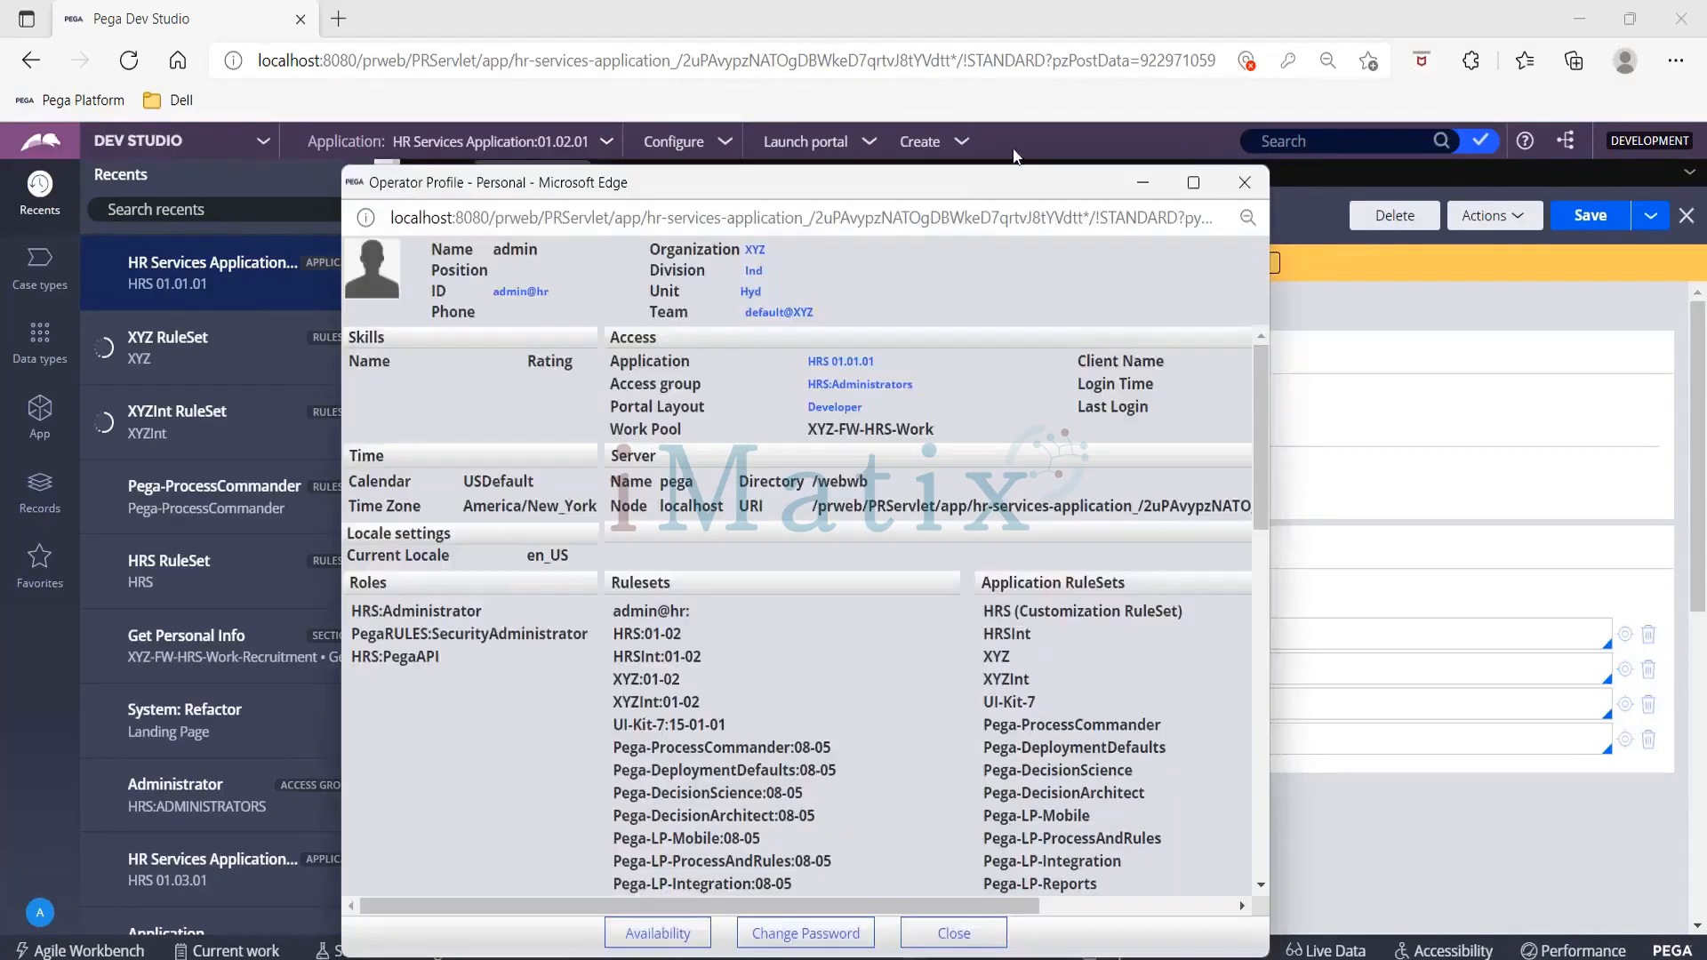
{"action": "double_click", "coordinate": [921, 184]}
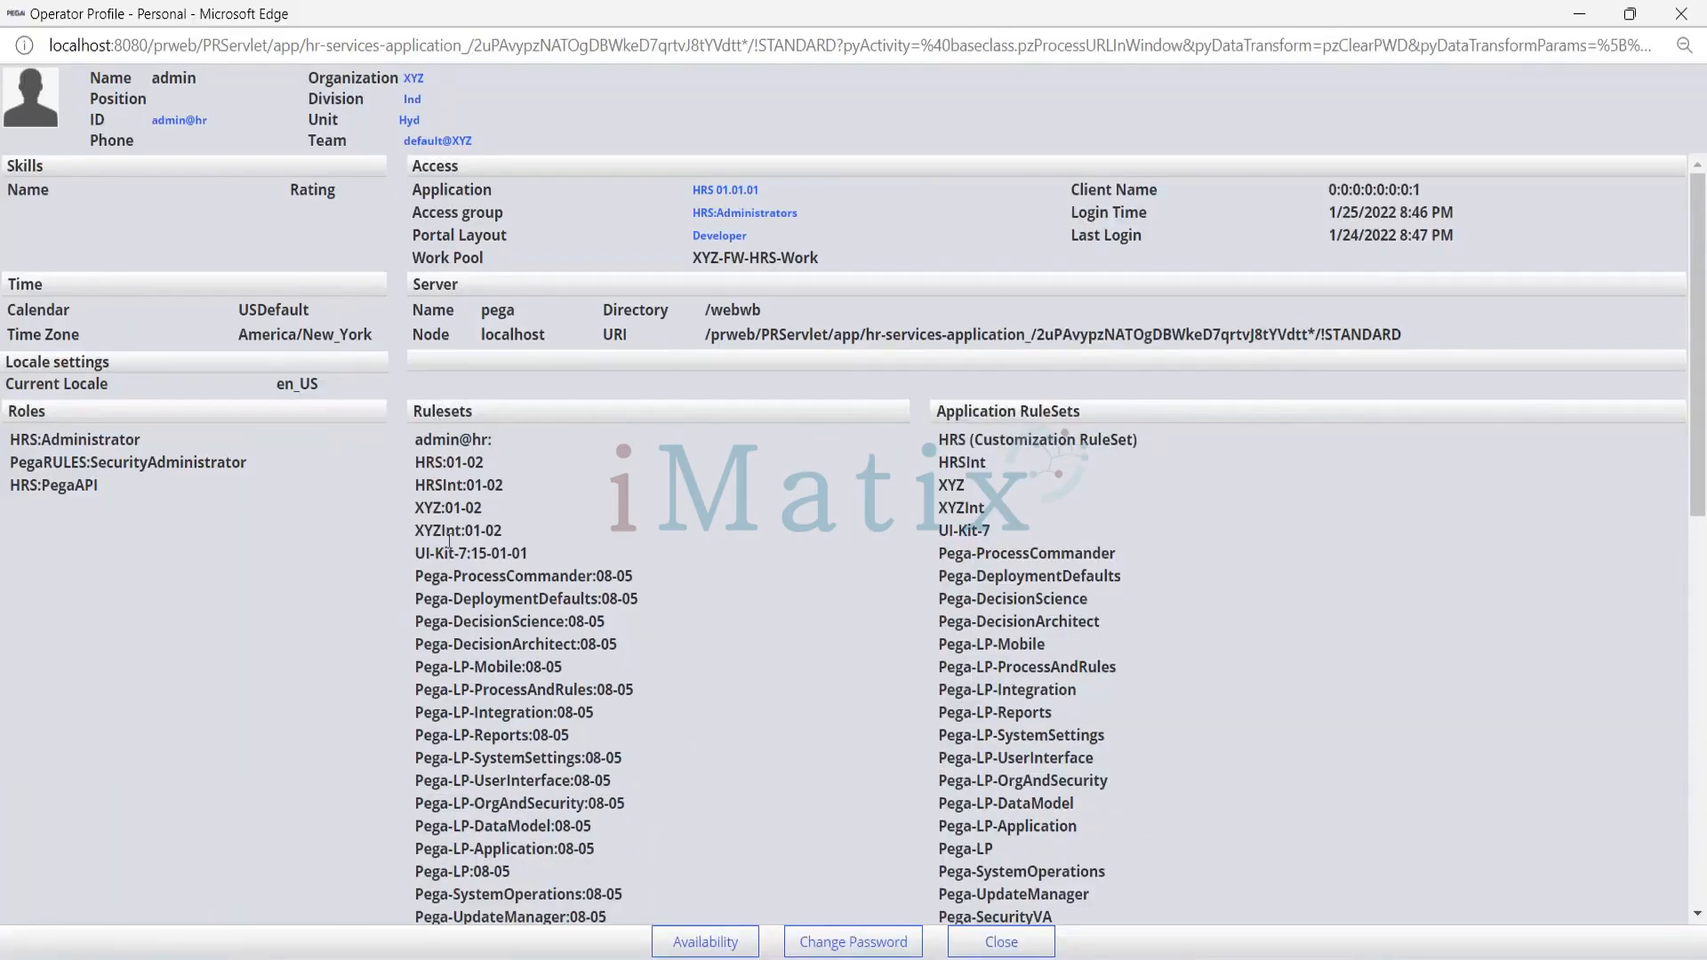
Examine the profile's Rulesets list, covering the personal ruleset, the application rulesets and the Pega platform rulesets, and restore the window size
{"action": "left_click_drag", "start_coordinate": [415, 435], "coordinate": [552, 916]}
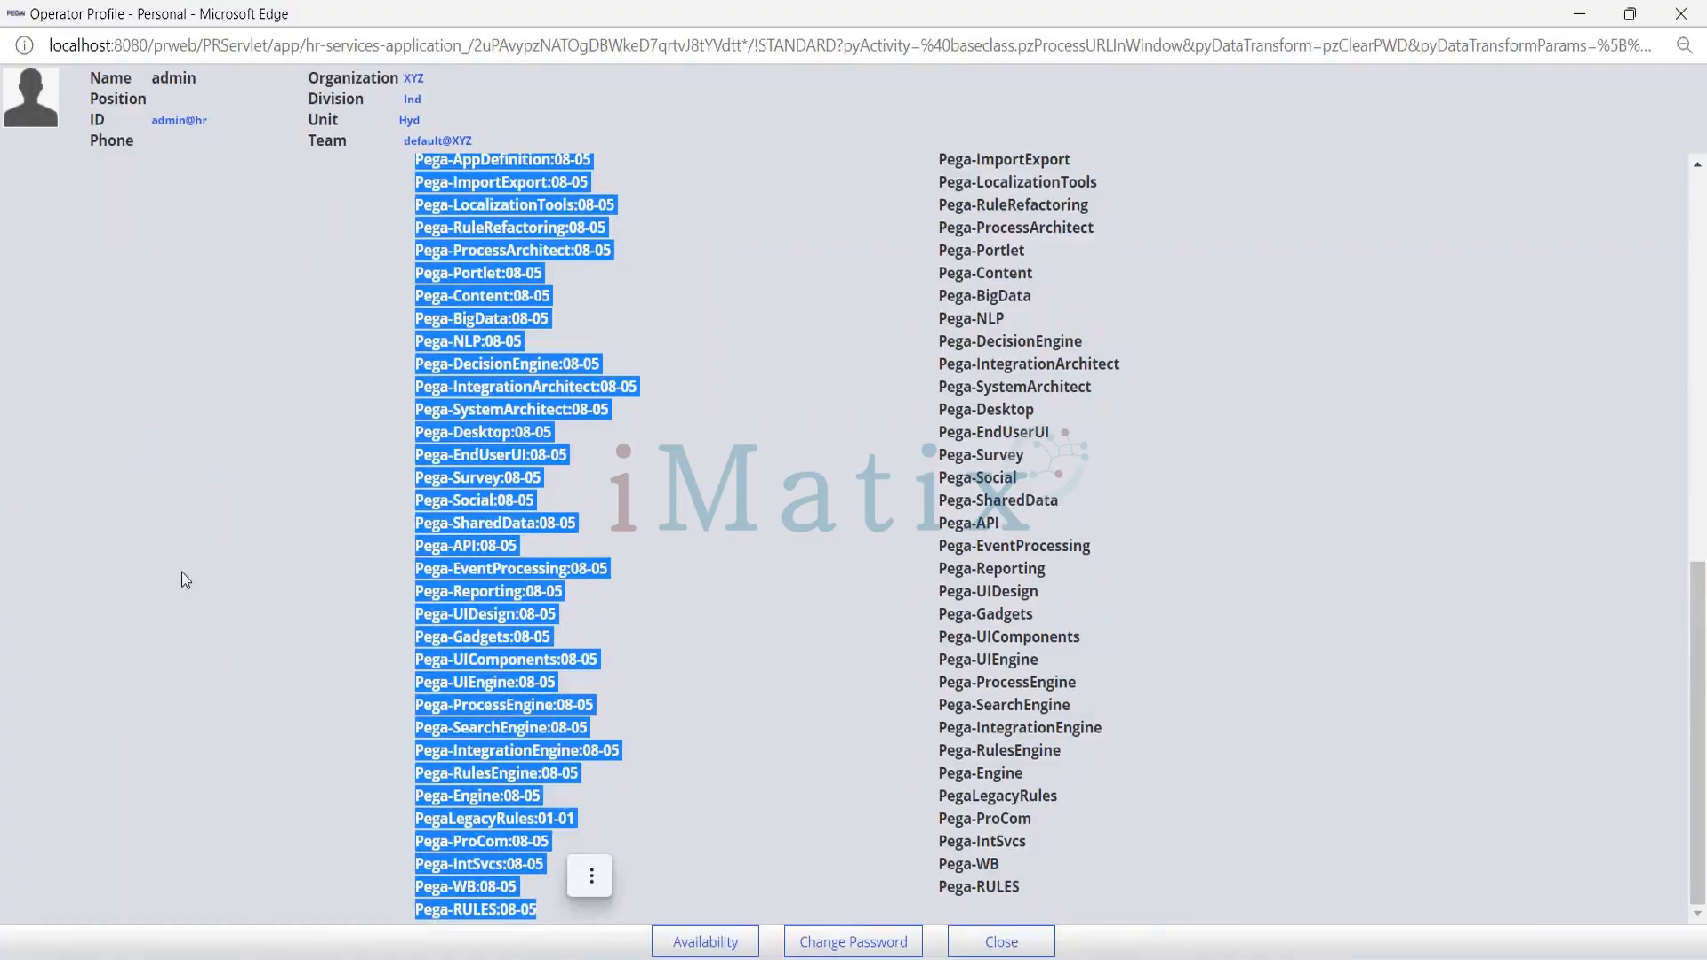
{"action": "left_click", "coordinate": [91, 664]}
{"action": "scroll", "coordinate": [91, 664], "scroll_direction": "up", "scroll_amount": 10}
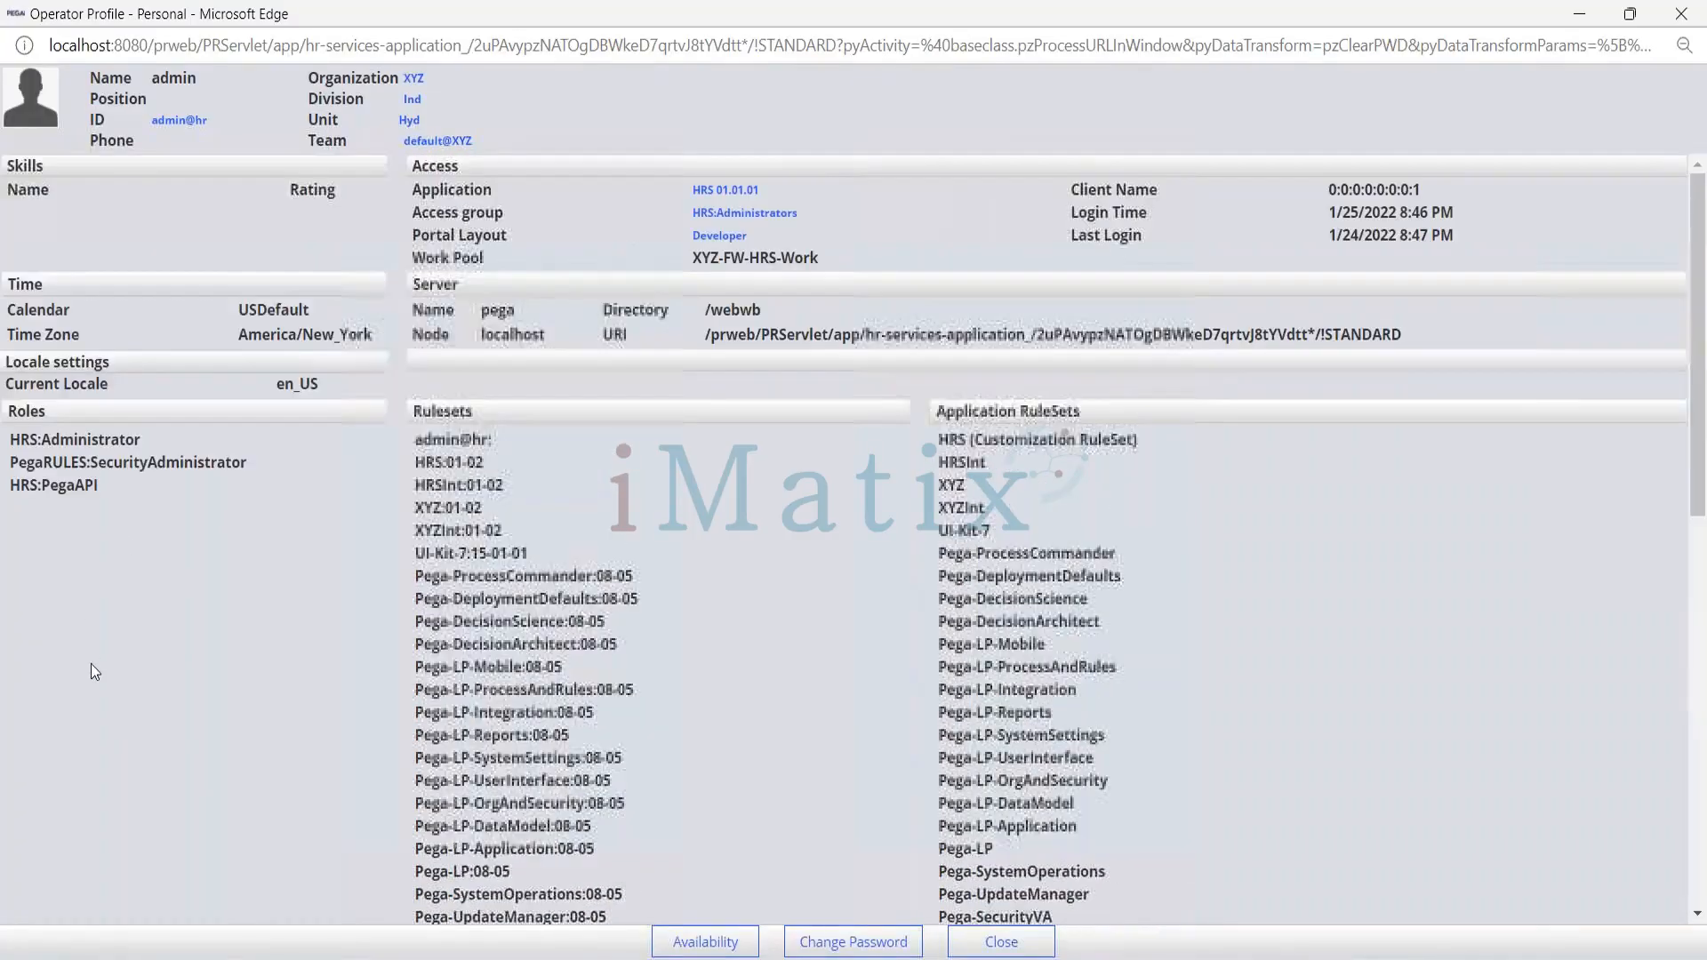
{"action": "left_click_drag", "start_coordinate": [414, 439], "coordinate": [499, 444]}
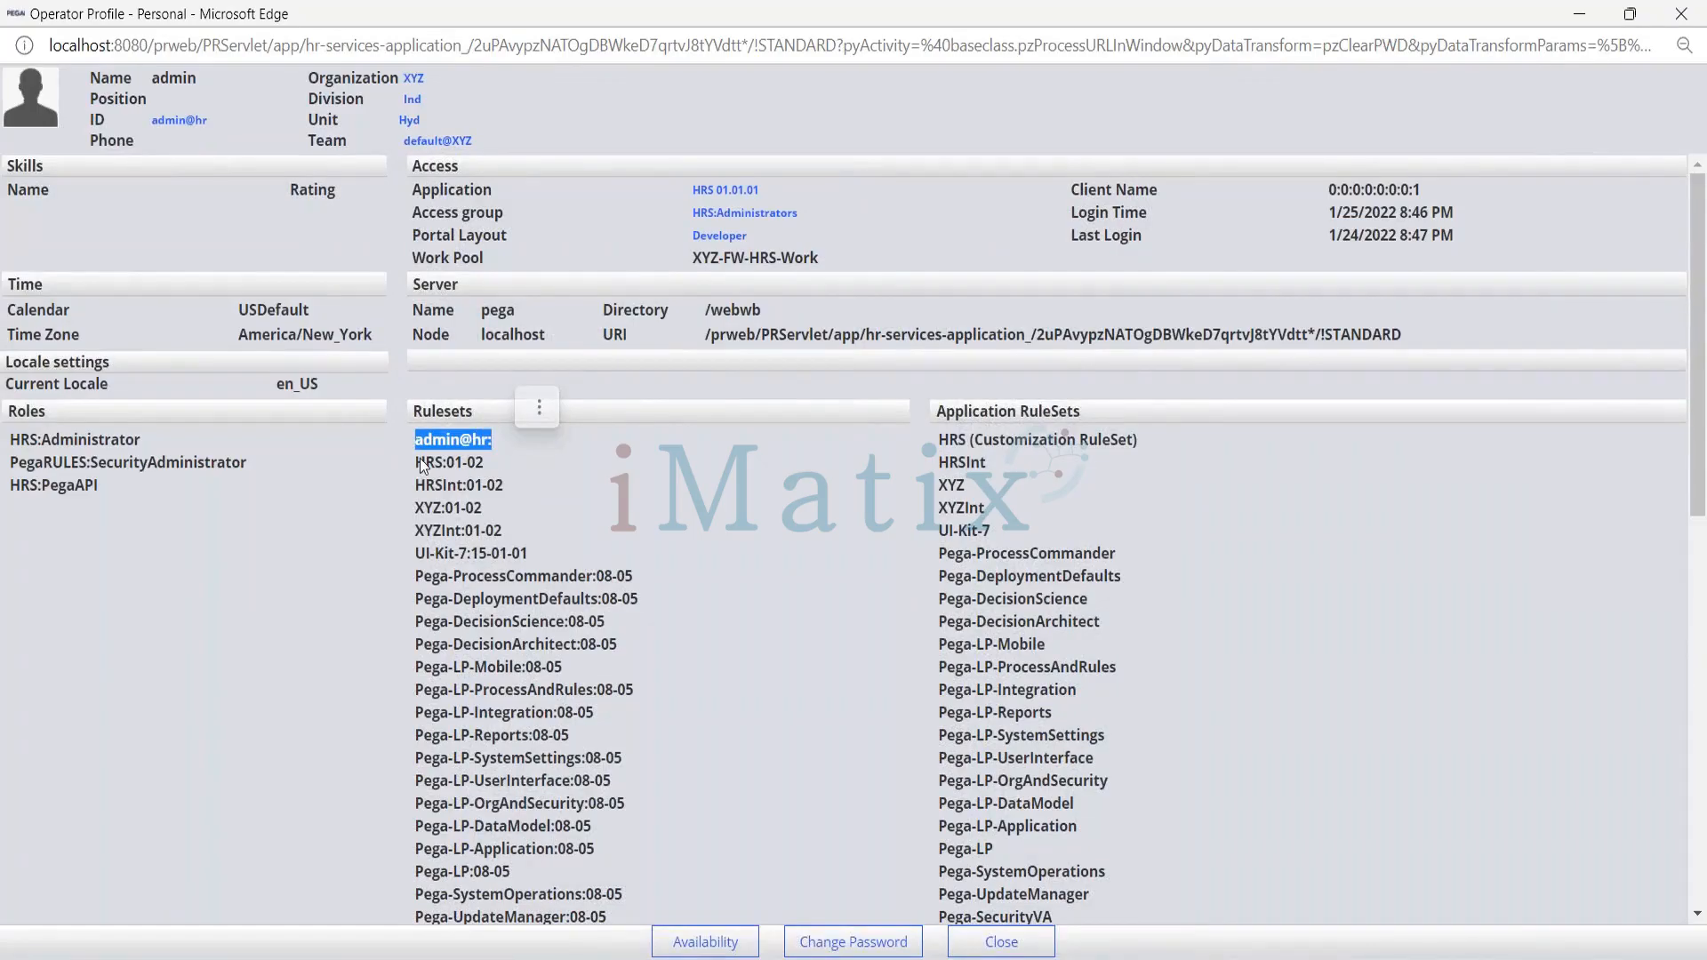
{"action": "left_click_drag", "start_coordinate": [415, 462], "coordinate": [538, 548]}
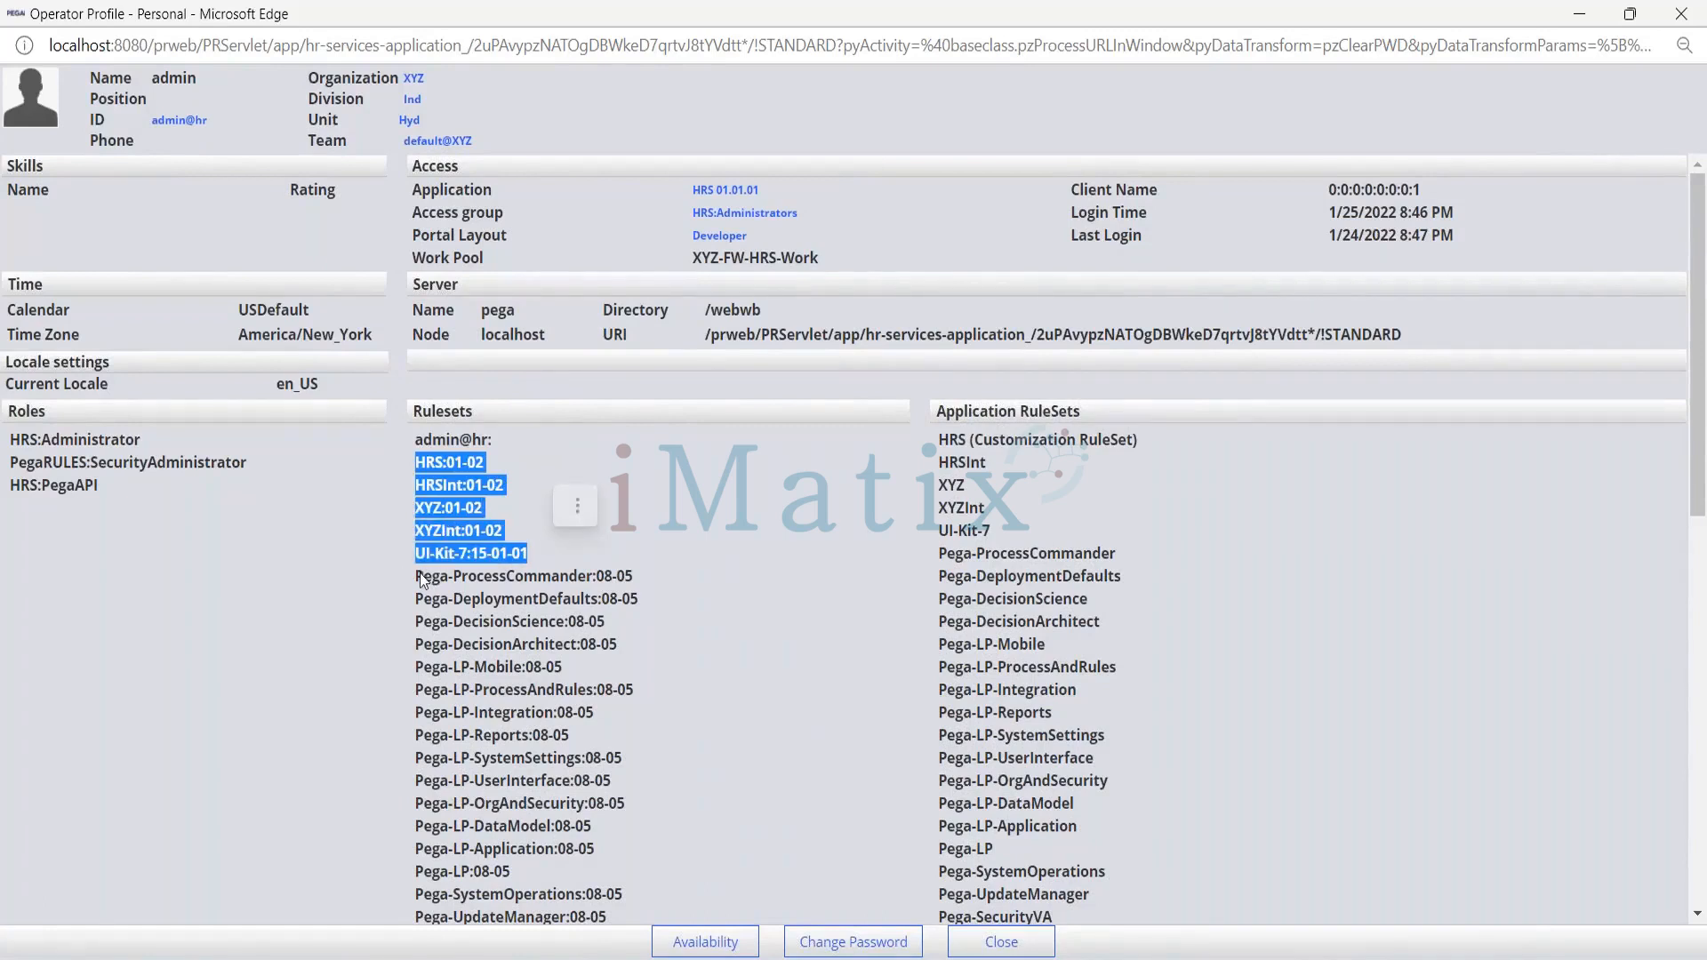
{"action": "left_click_drag", "start_coordinate": [416, 576], "coordinate": [656, 632]}
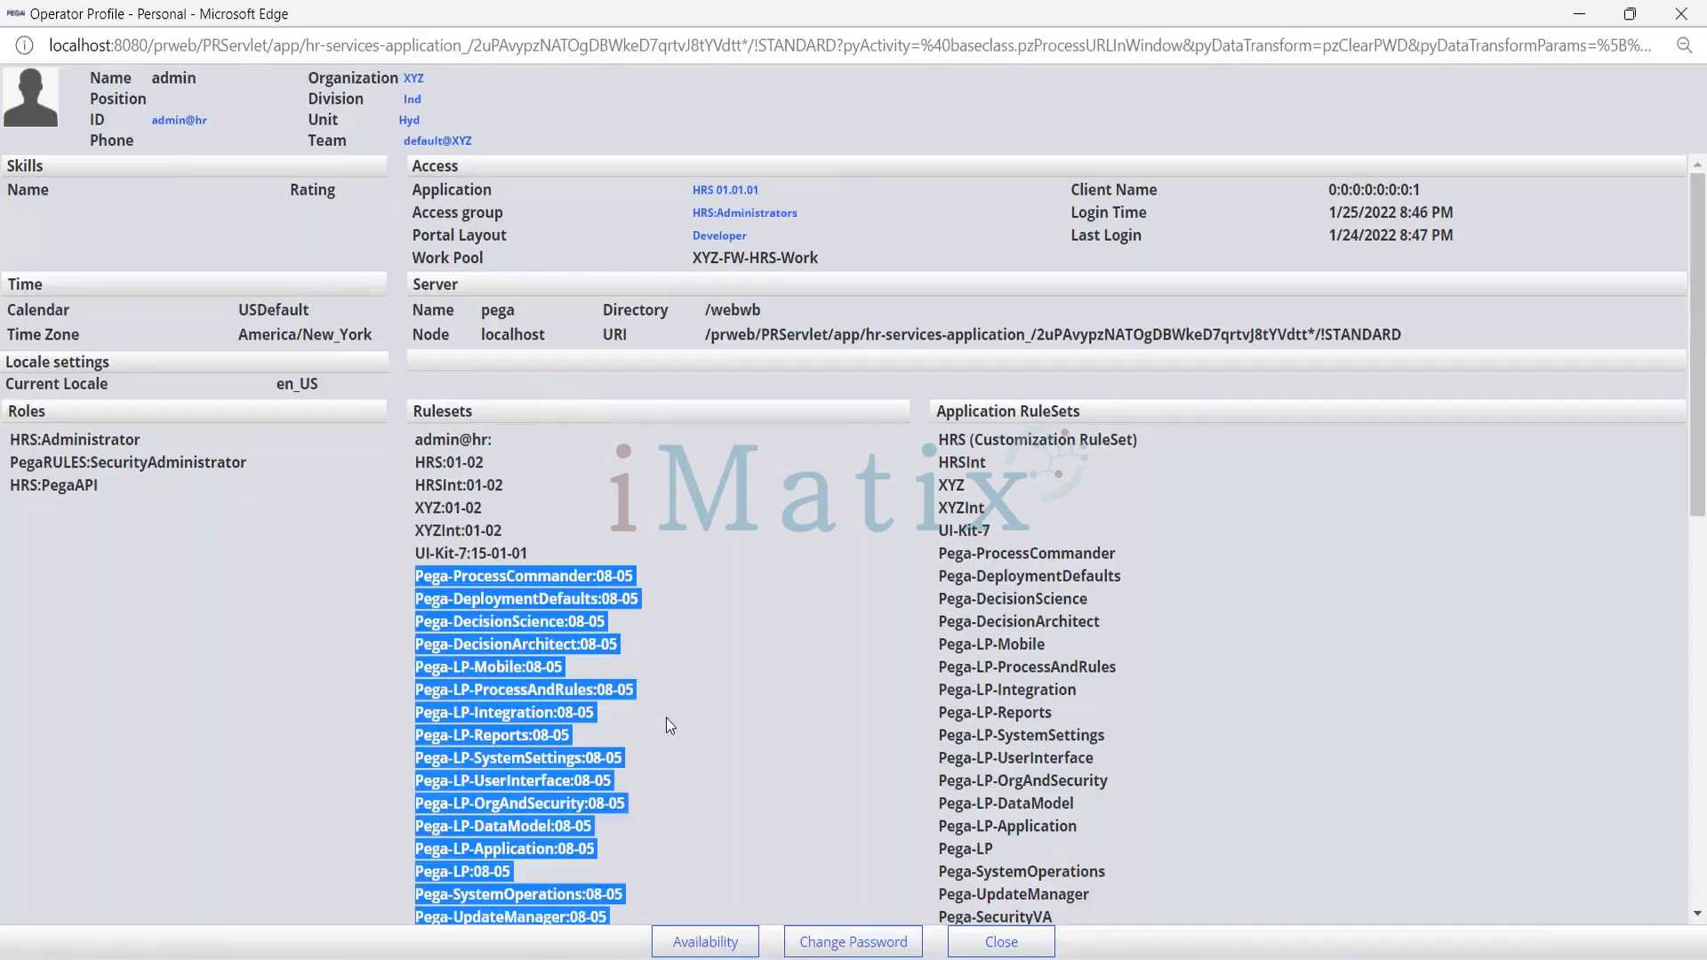
{"action": "left_click_drag", "start_coordinate": [681, 820], "coordinate": [681, 904]}
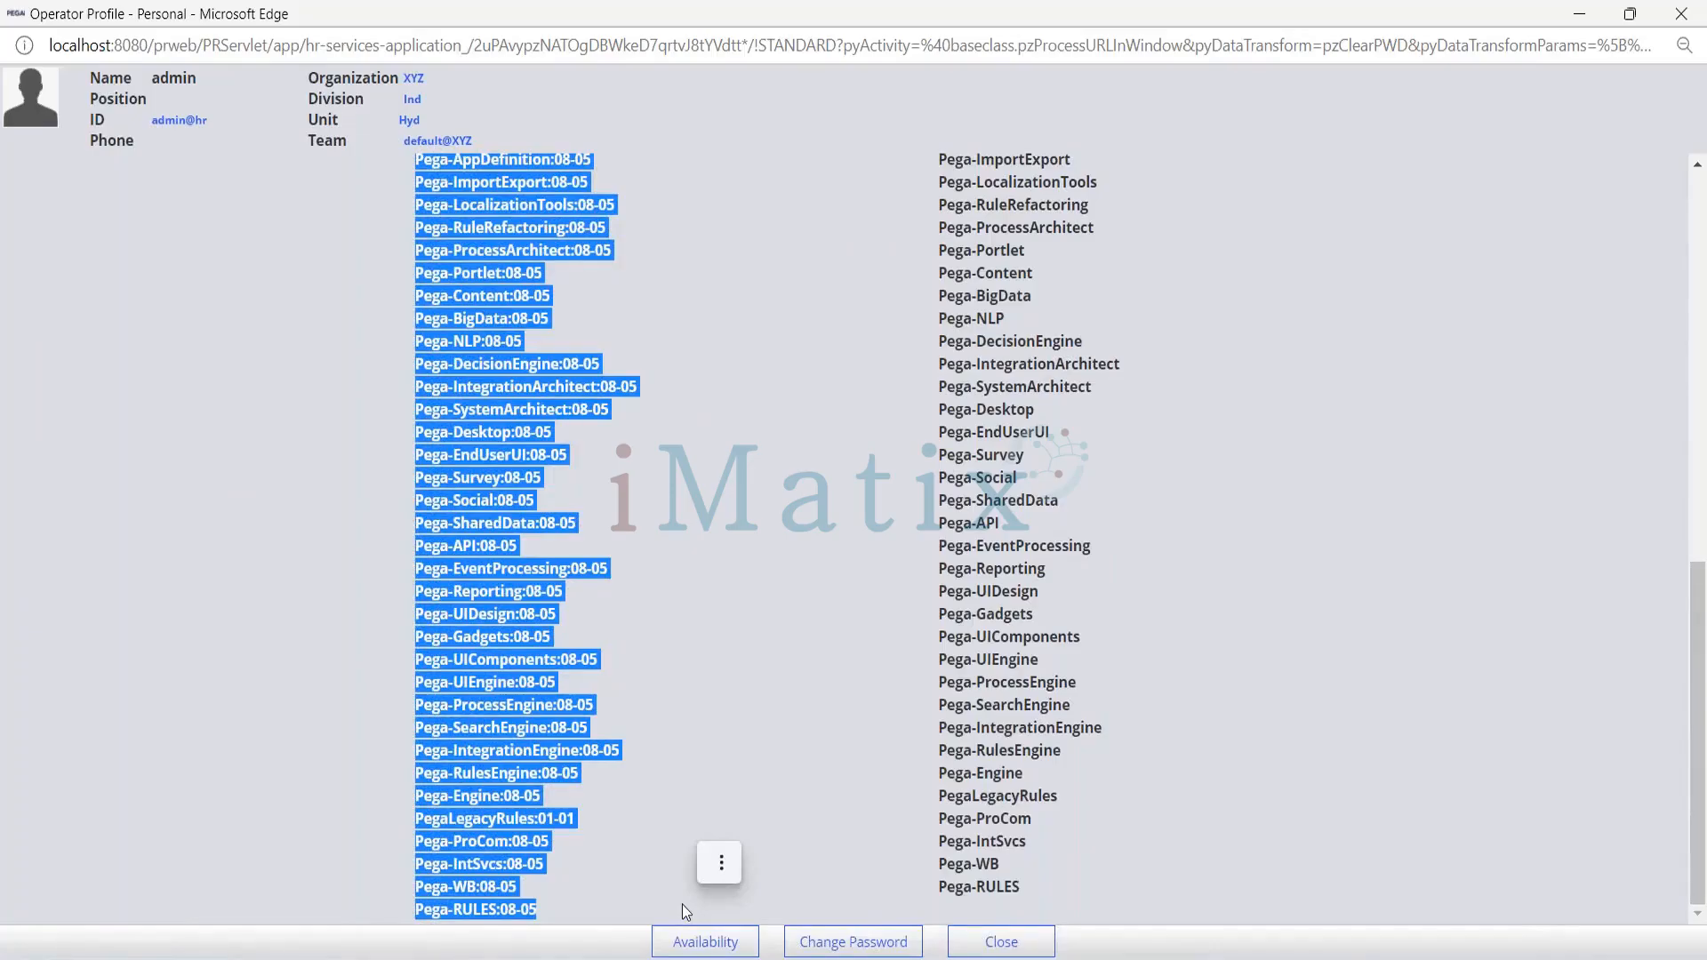
{"action": "left_click", "coordinate": [227, 663]}
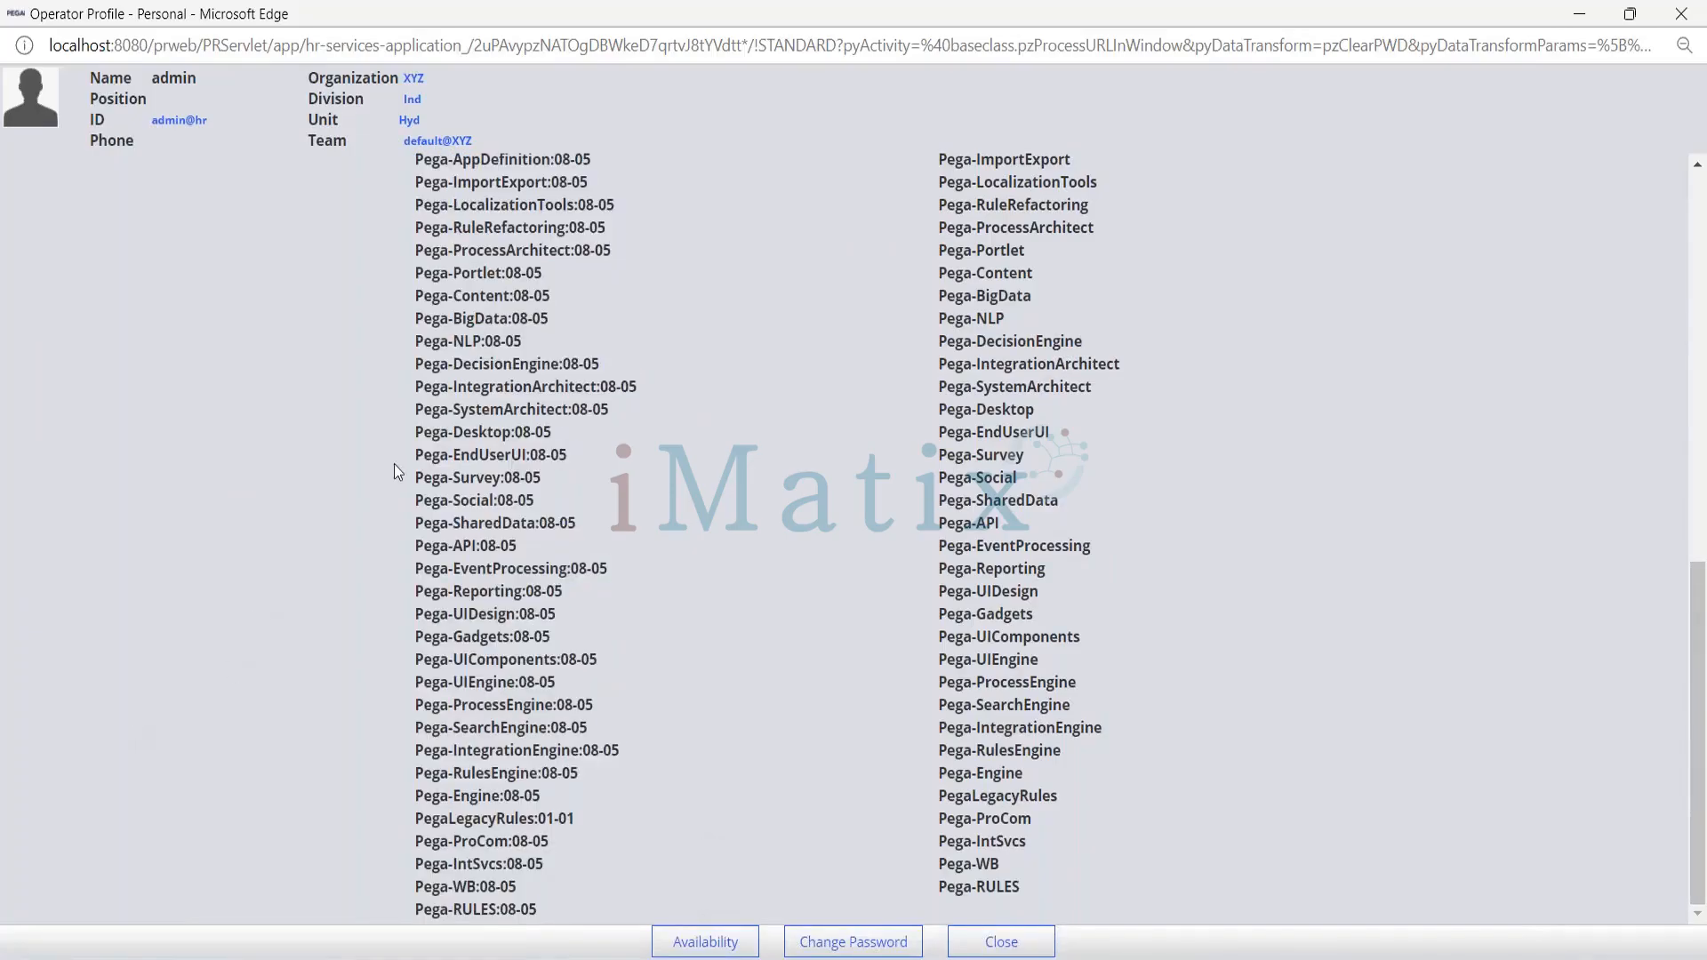
{"action": "scroll", "coordinate": [393, 464], "scroll_direction": "up", "scroll_amount": 10}
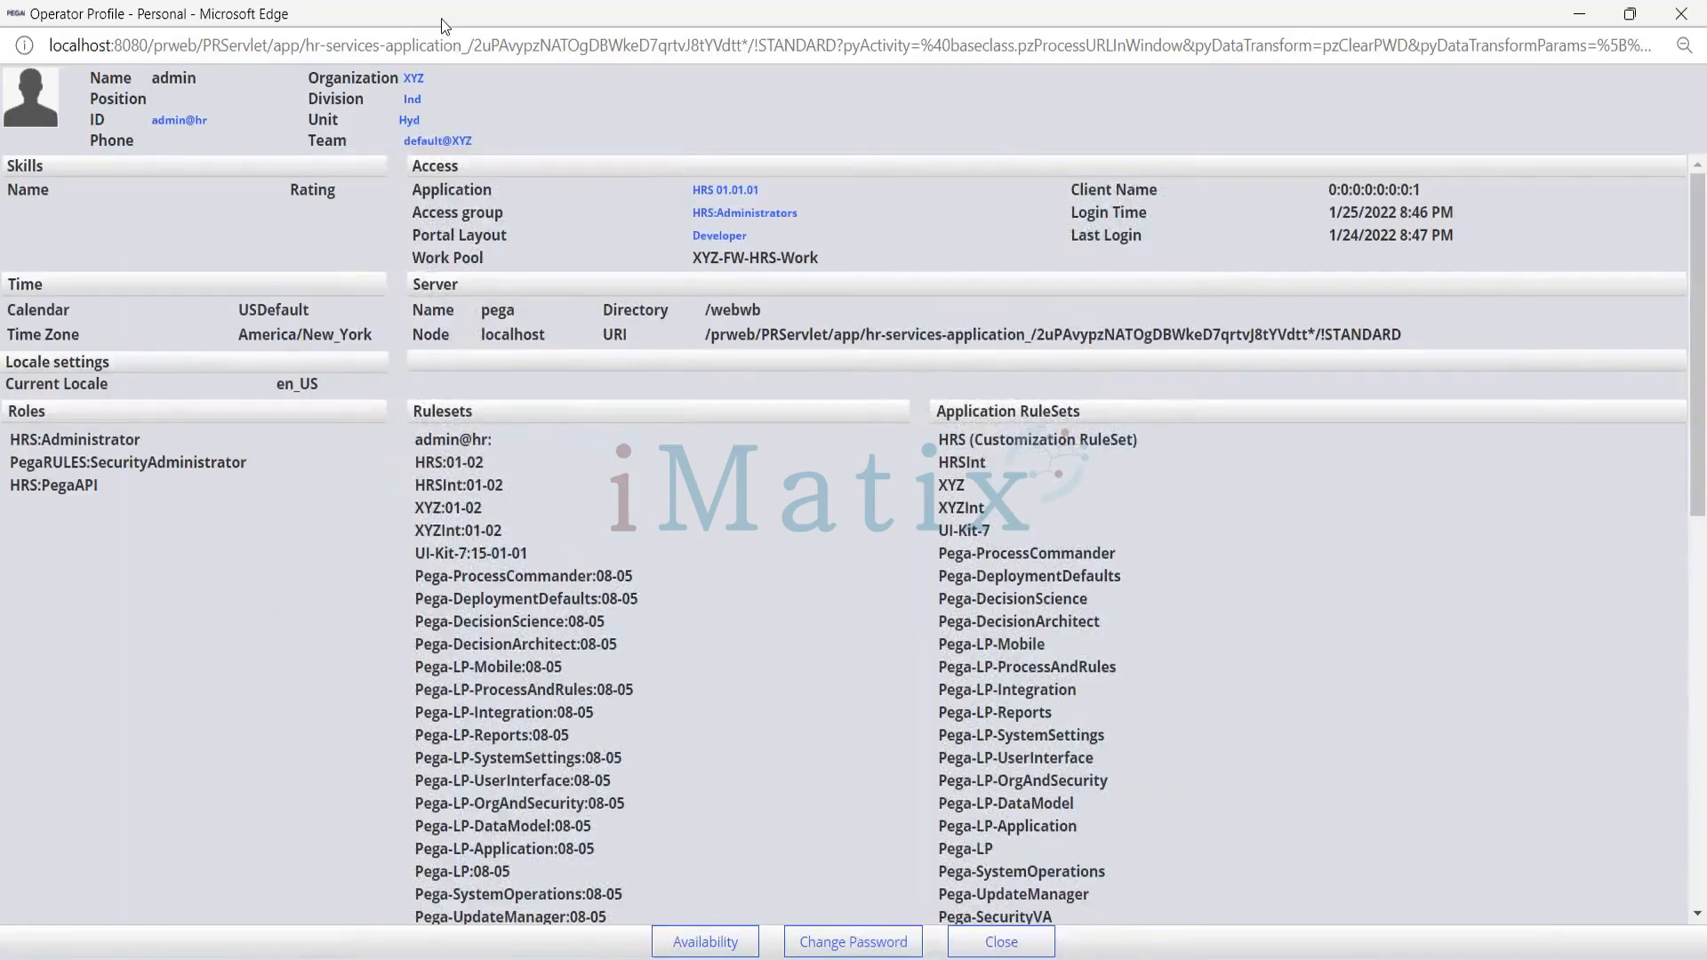
{"action": "double_click", "coordinate": [441, 19]}
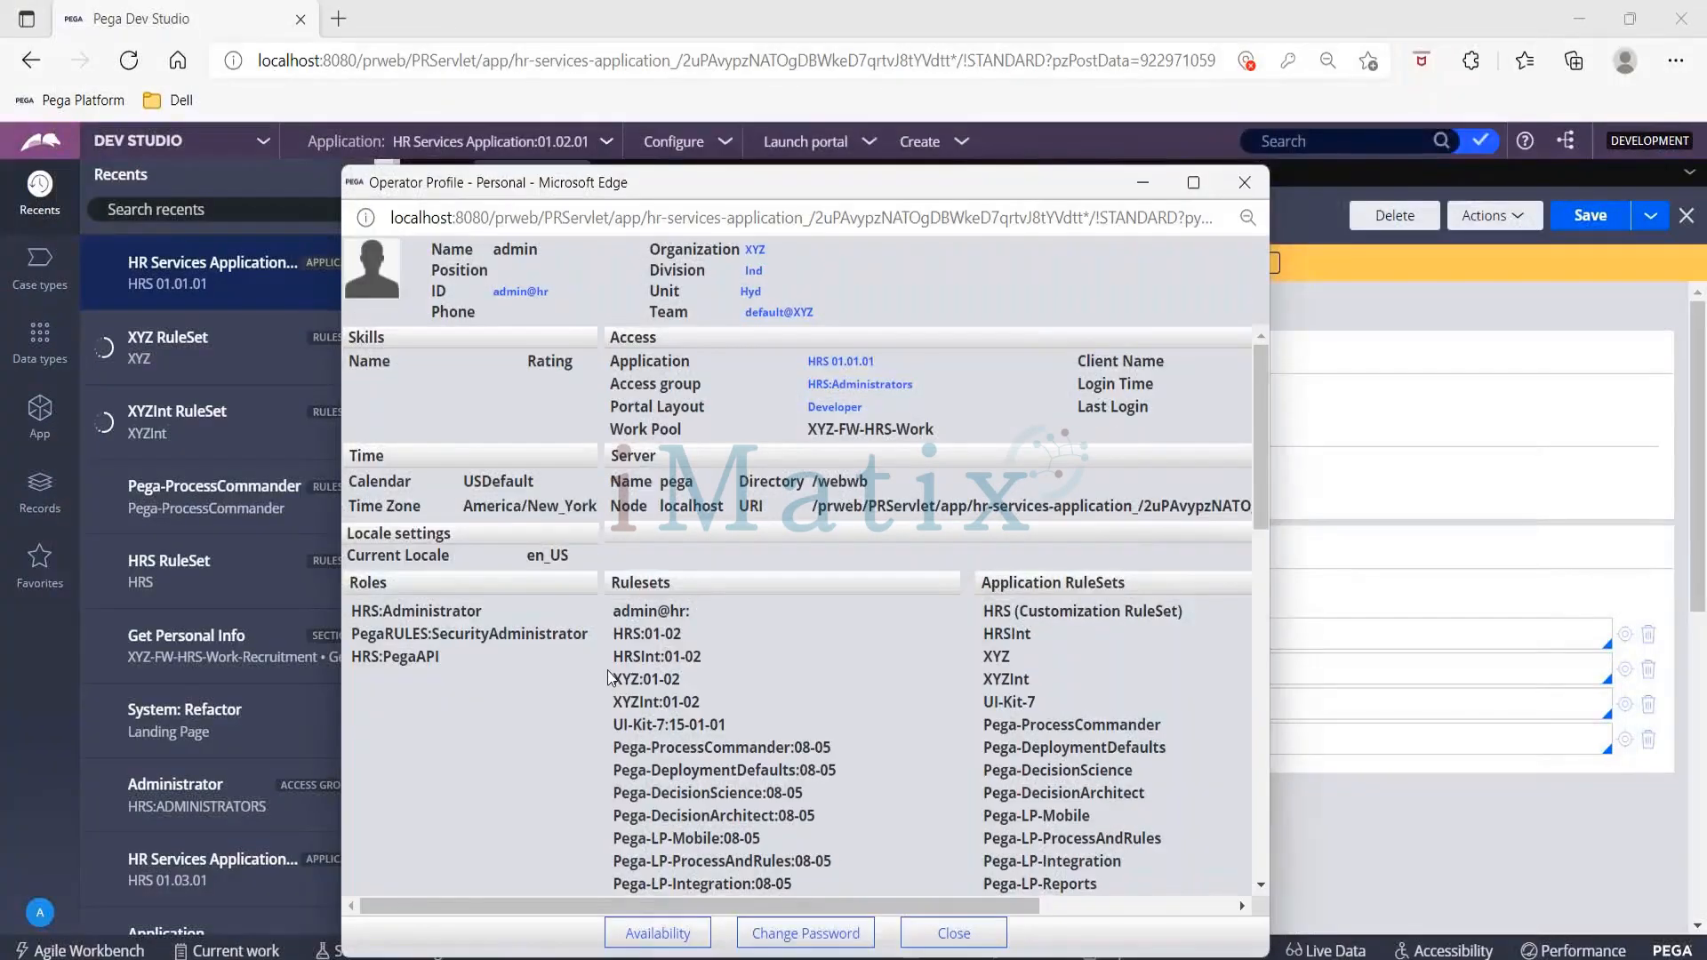
Examine the versions in the Rulesets list from HRS:01-02 down to PegaLegacyRules:01-01, and close the operator profile
{"action": "scroll", "coordinate": [658, 708], "scroll_direction": "down", "scroll_amount": 1}
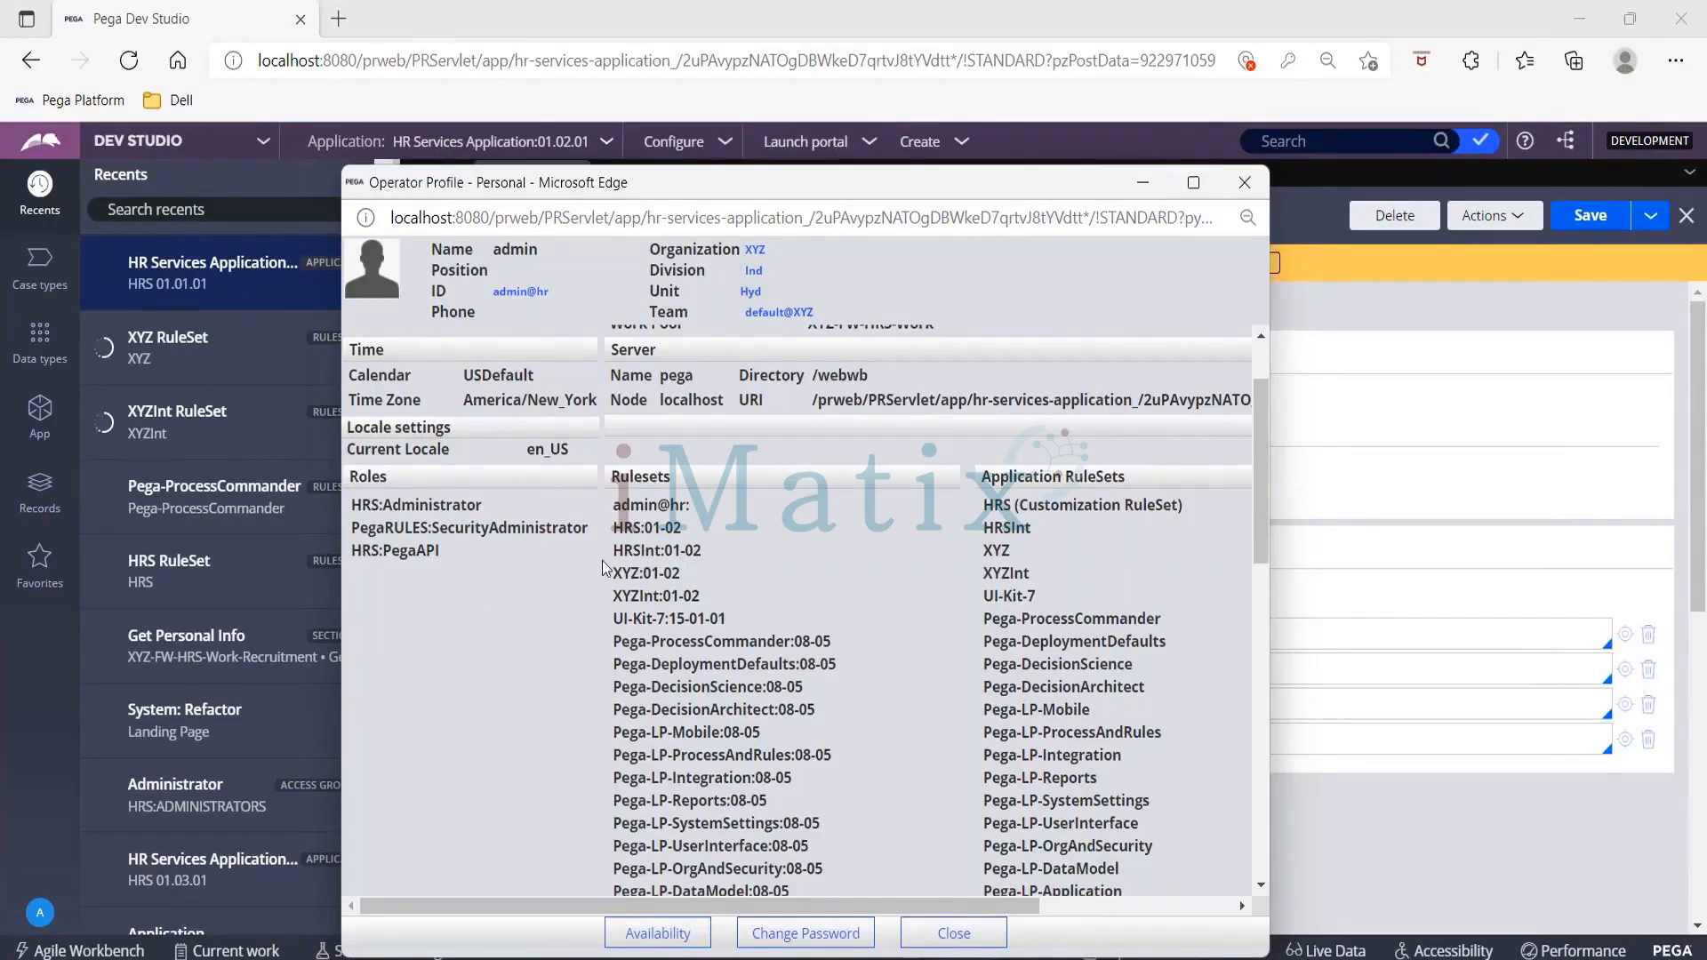
{"action": "scroll", "coordinate": [676, 603], "scroll_direction": "down", "scroll_amount": 2}
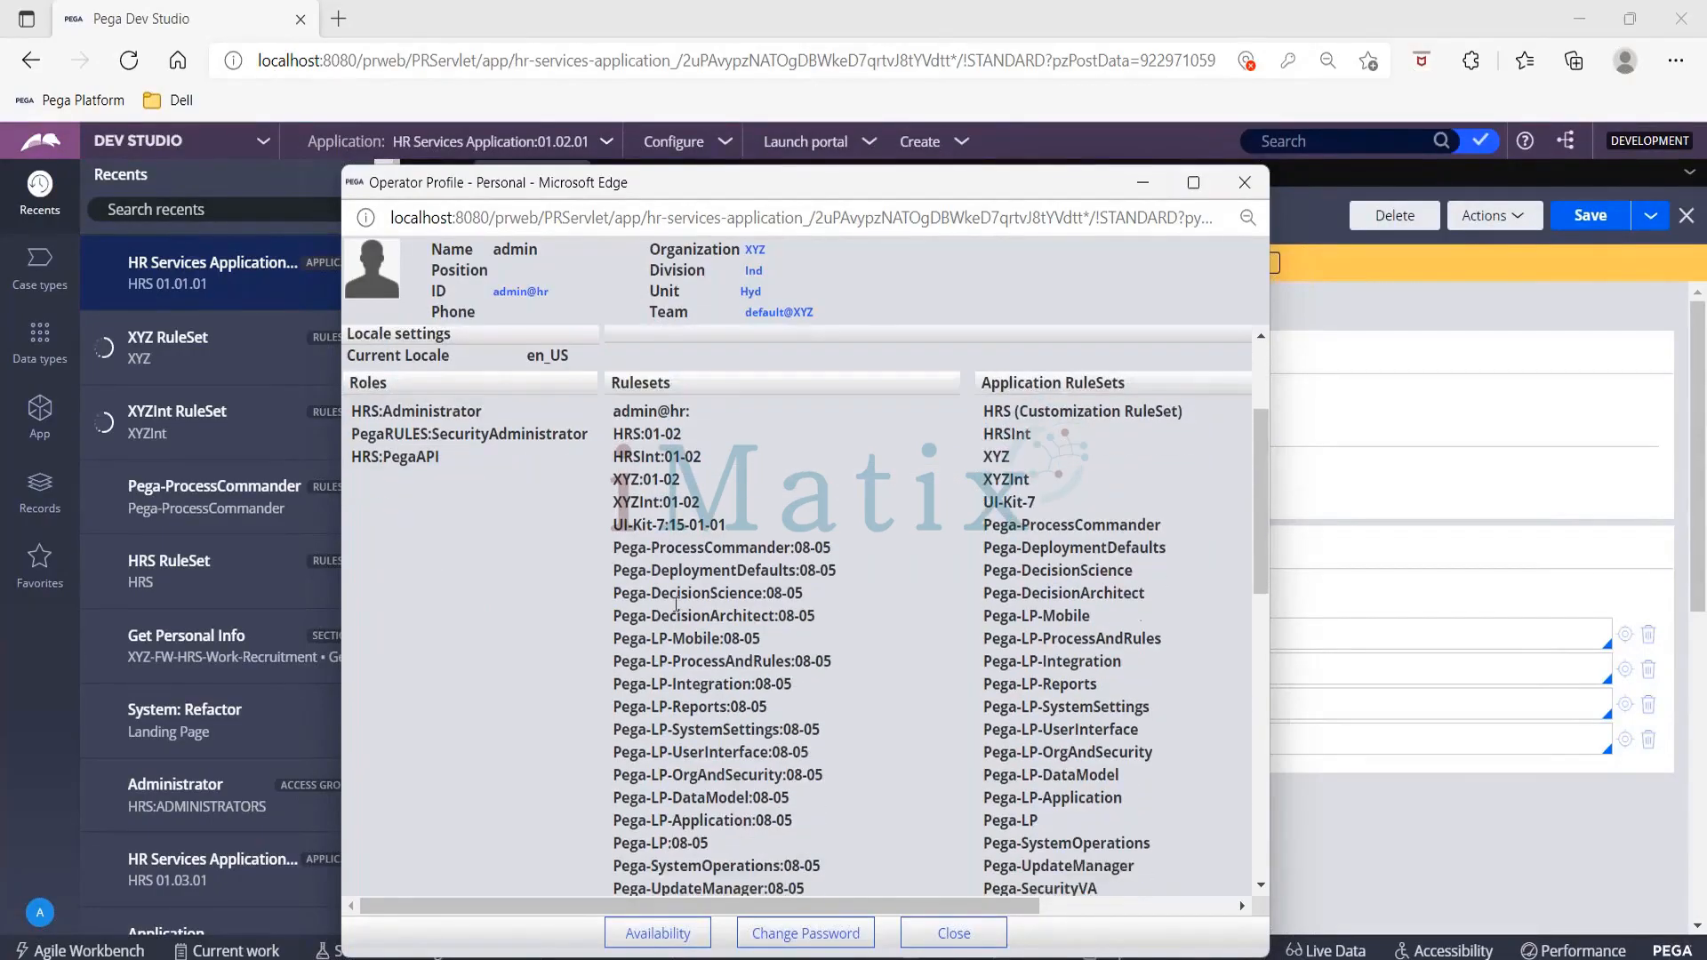
{"action": "left_click_drag", "start_coordinate": [618, 415], "coordinate": [704, 427]}
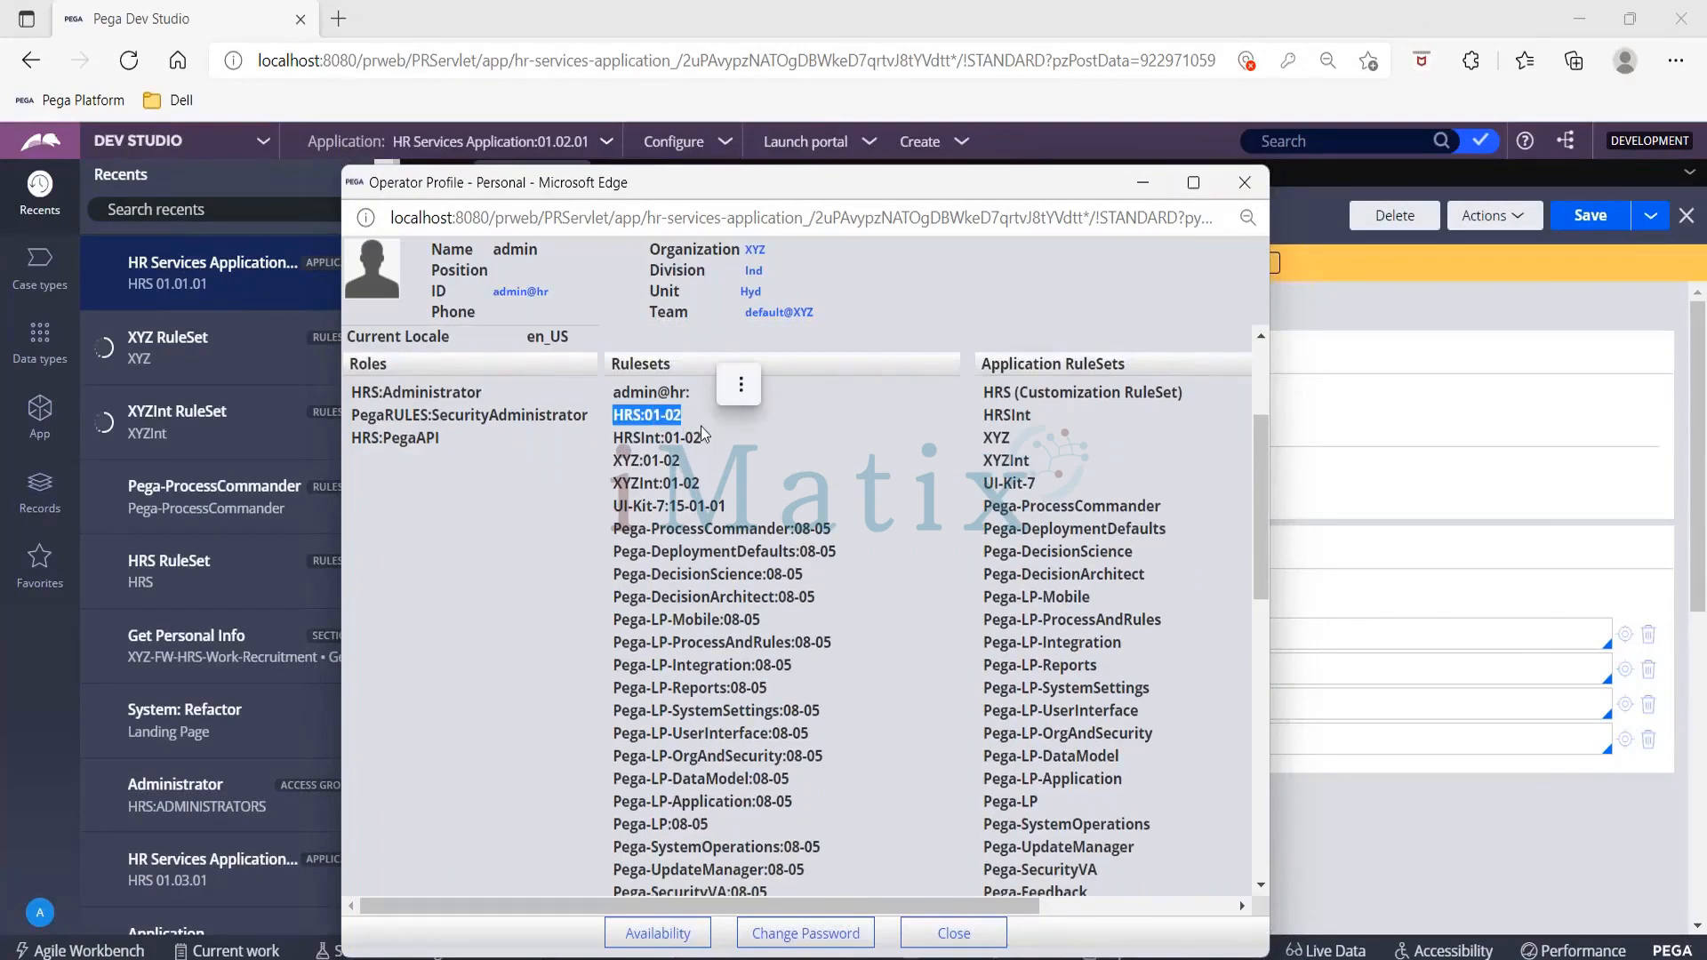
{"action": "scroll", "coordinate": [753, 566], "scroll_direction": "down", "scroll_amount": 8}
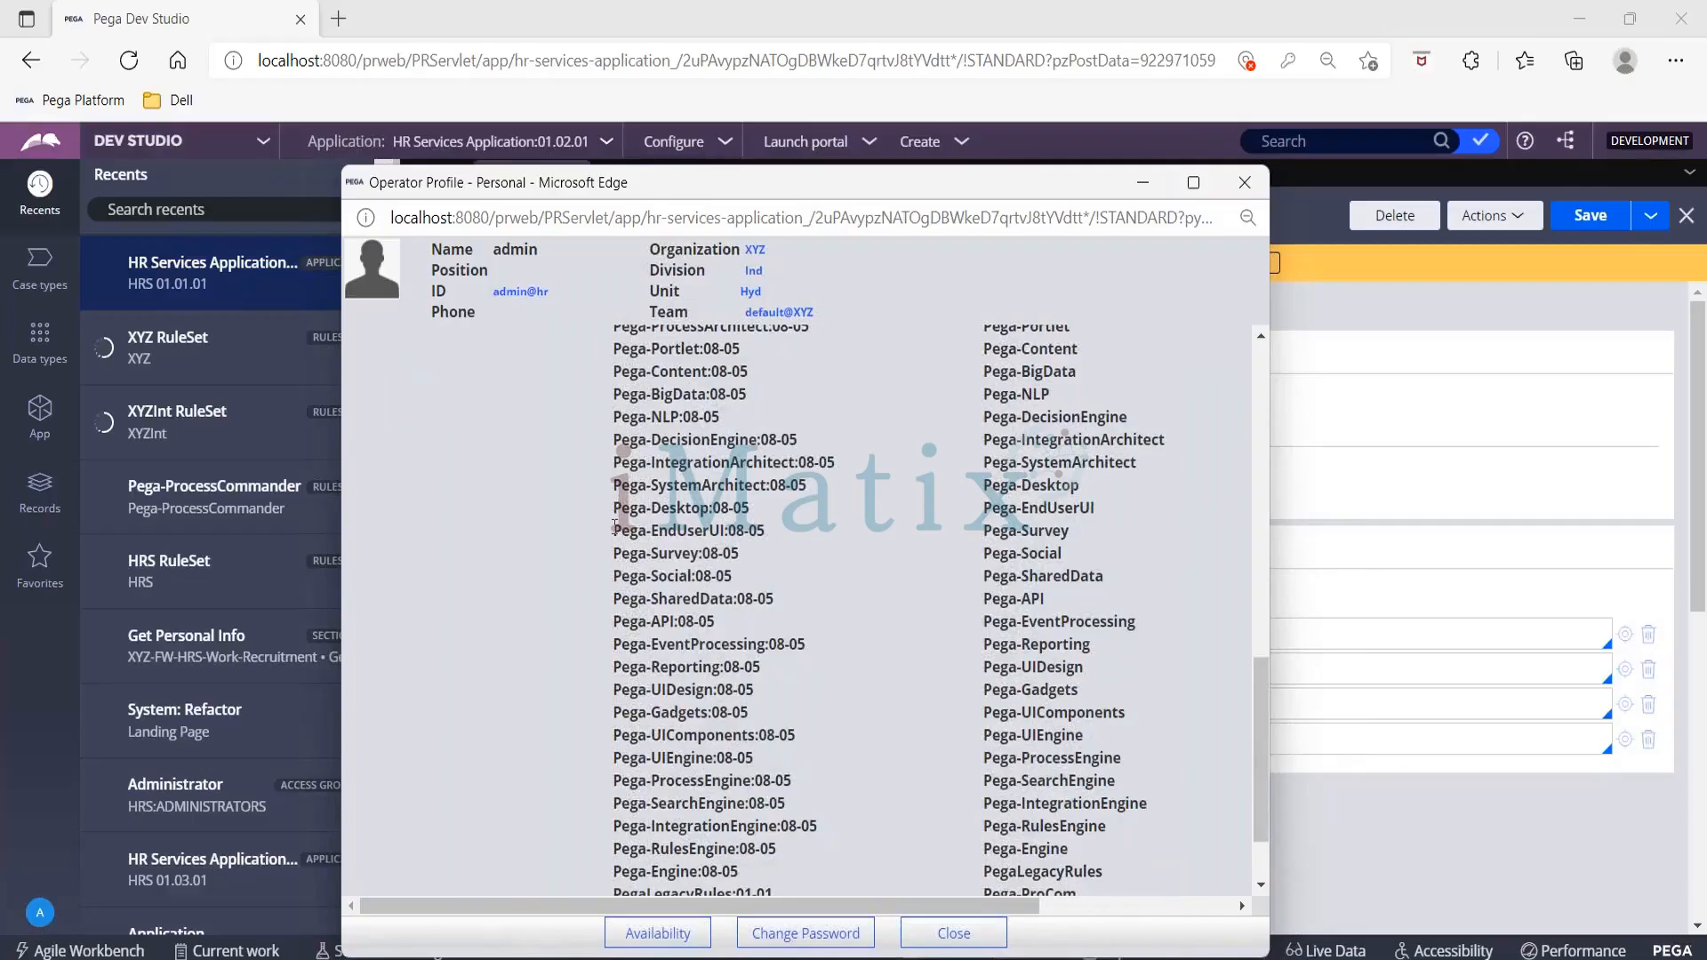
{"action": "left_click_drag", "start_coordinate": [614, 528], "coordinate": [793, 538]}
{"action": "scroll", "coordinate": [632, 818], "scroll_direction": "down", "scroll_amount": 3}
{"action": "left_click_drag", "start_coordinate": [611, 790], "coordinate": [803, 787]}
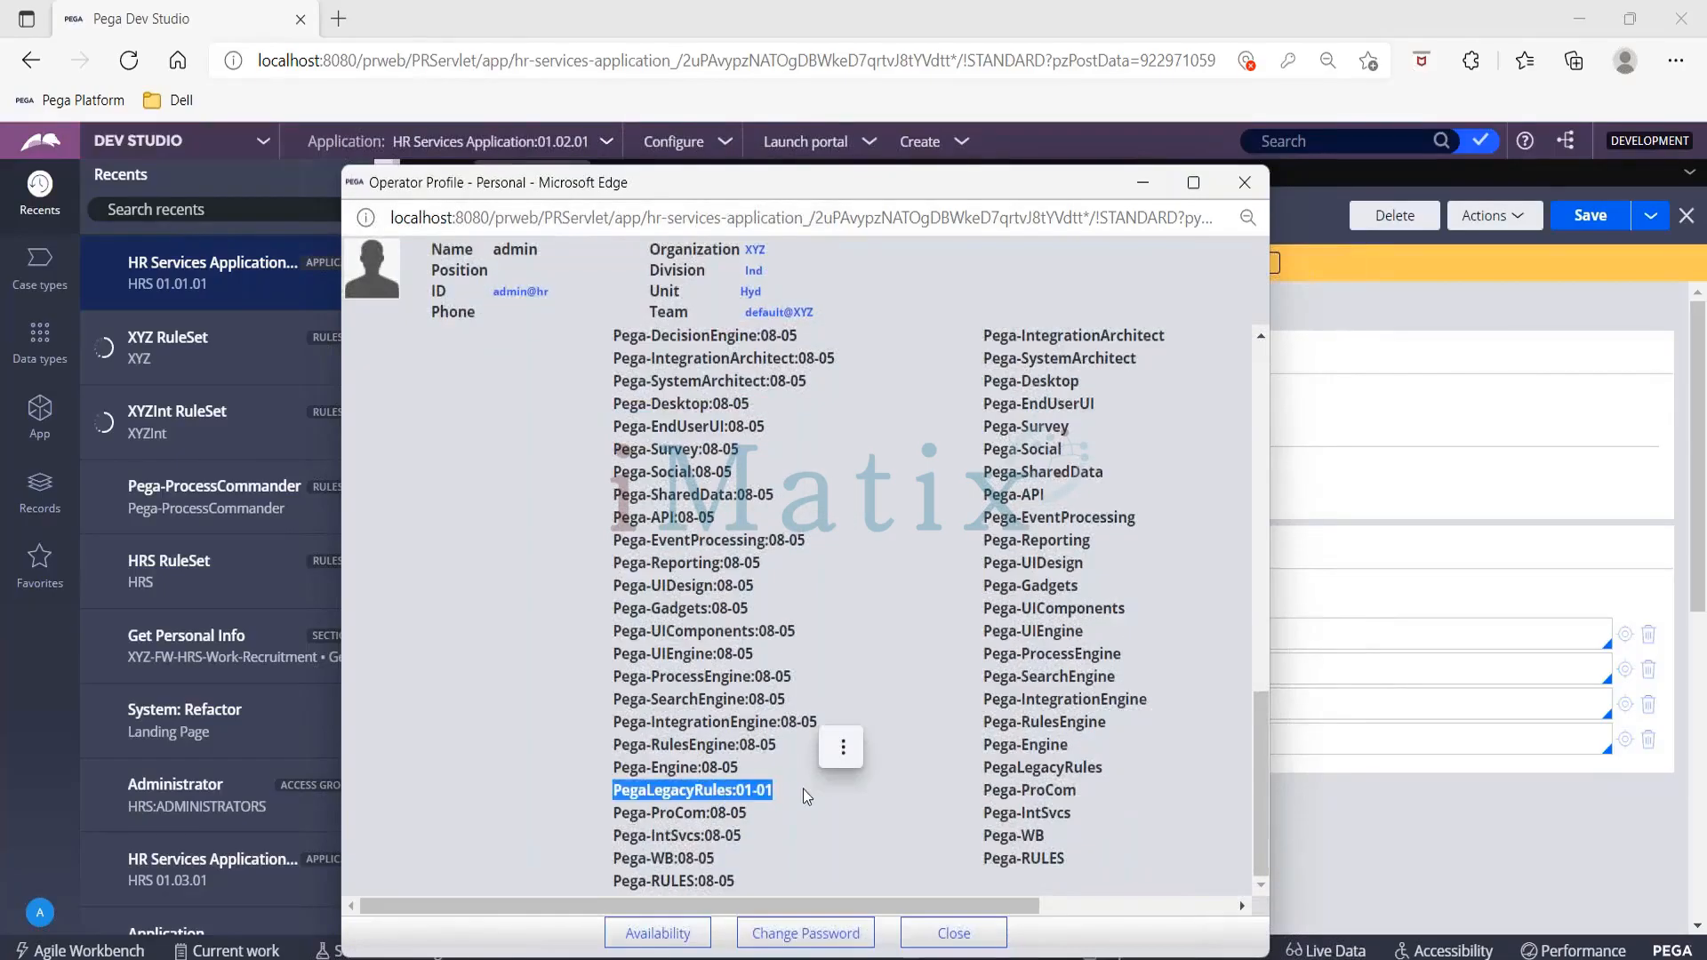
{"action": "left_click_drag", "start_coordinate": [854, 190], "coordinate": [807, 328]}
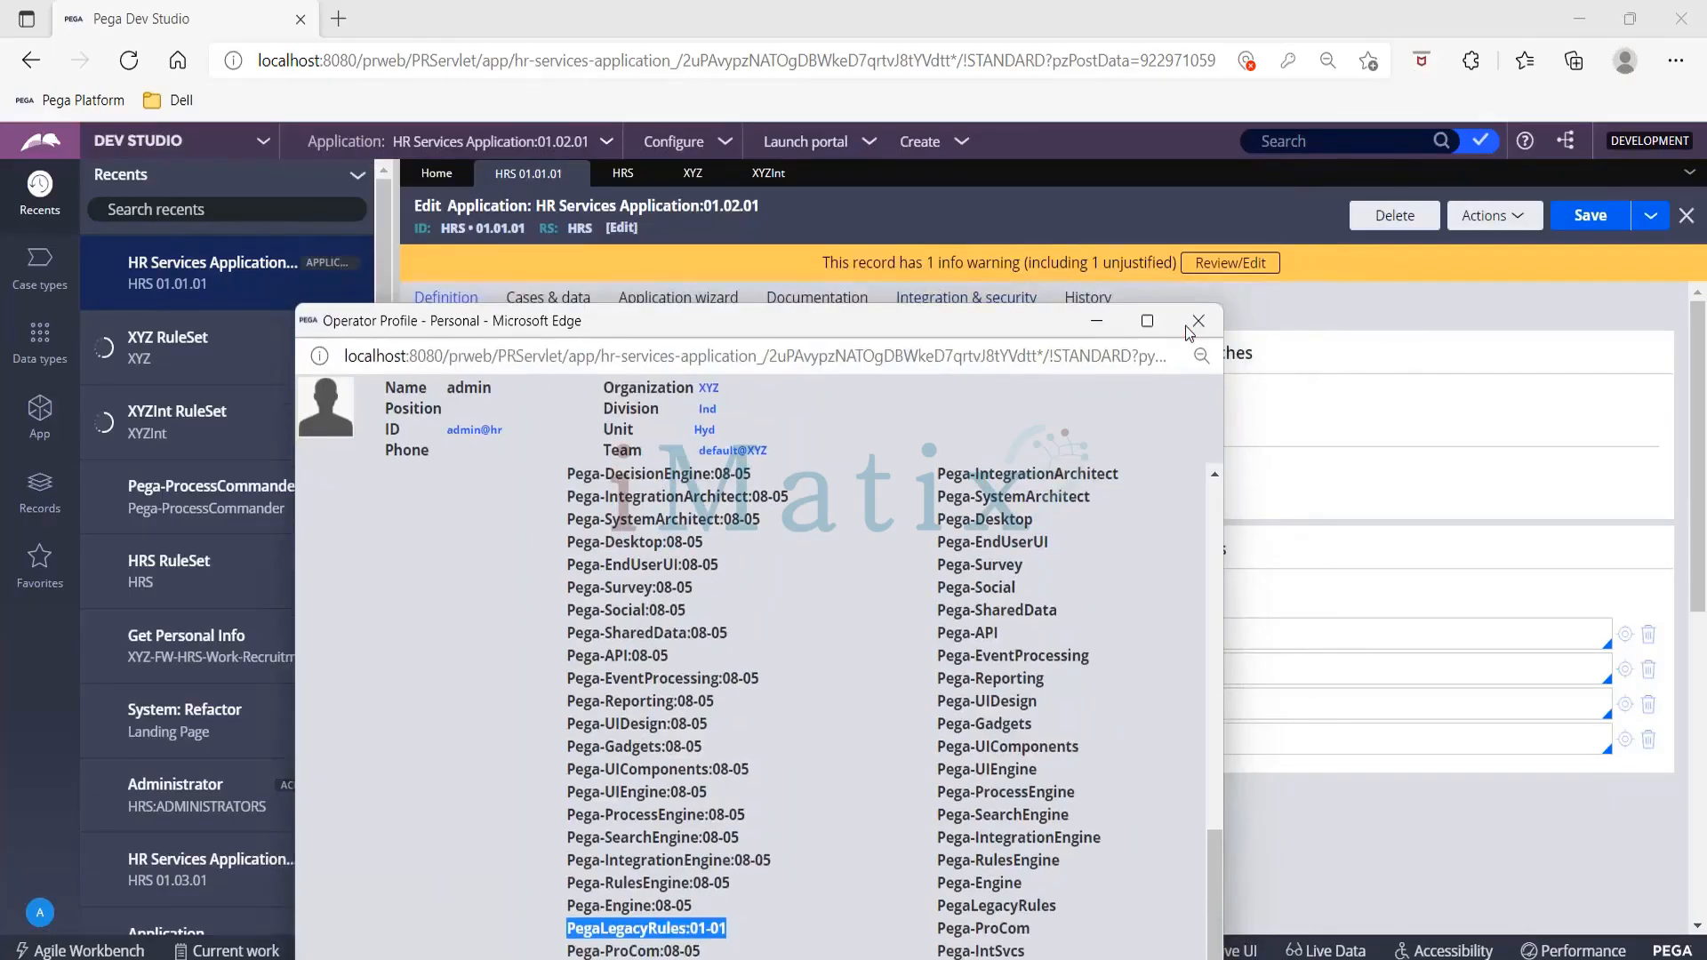
{"action": "left_click", "coordinate": [1197, 321]}
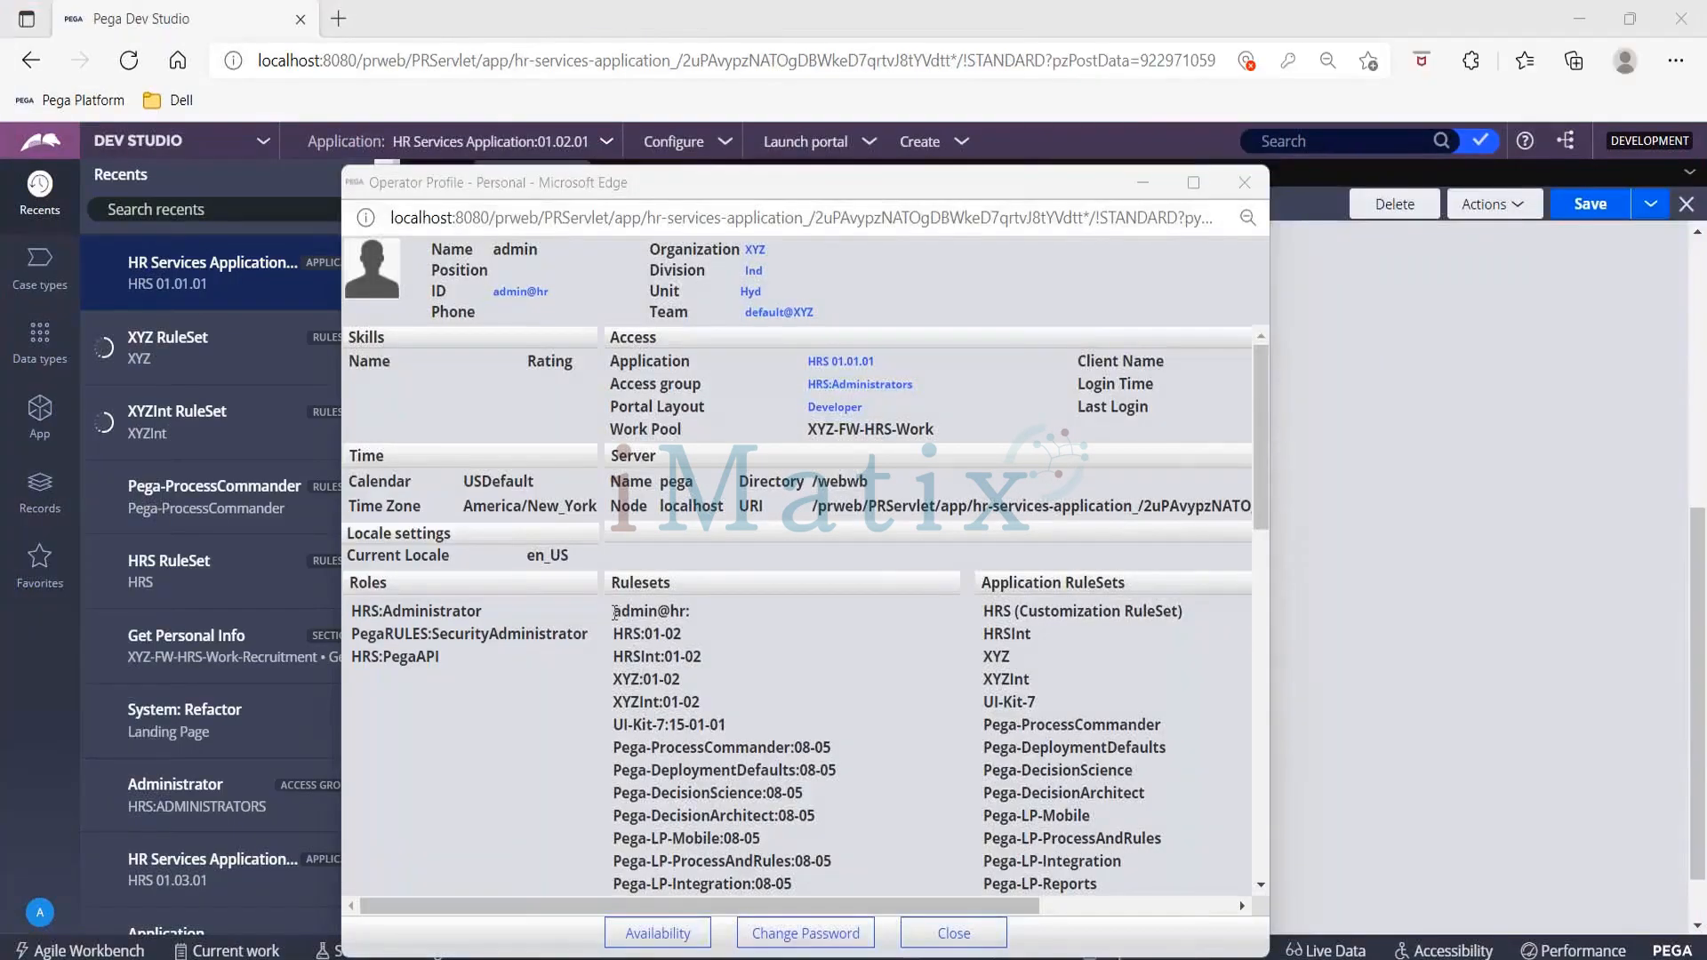
Examine the operator's personal ruleset entry heading the Rulesets list, close the profile window and switch to the presentation slides
{"action": "left_click_drag", "start_coordinate": [614, 613], "coordinate": [743, 618]}
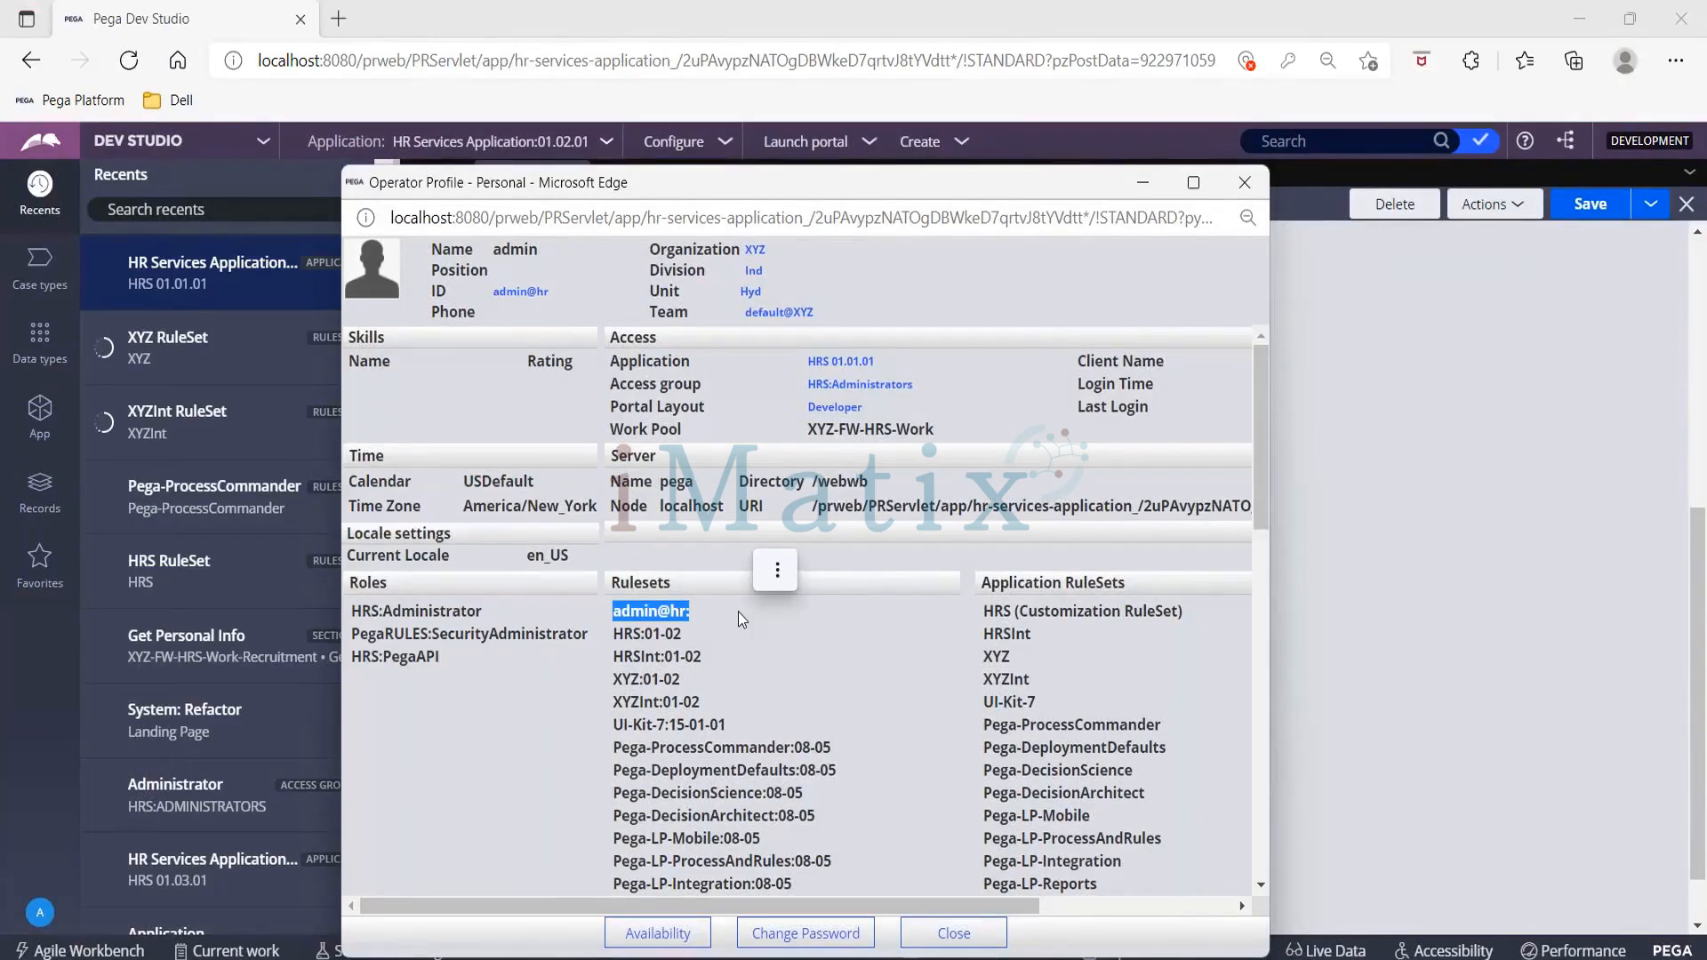
{"action": "left_click_drag", "start_coordinate": [862, 185], "coordinate": [702, 242]}
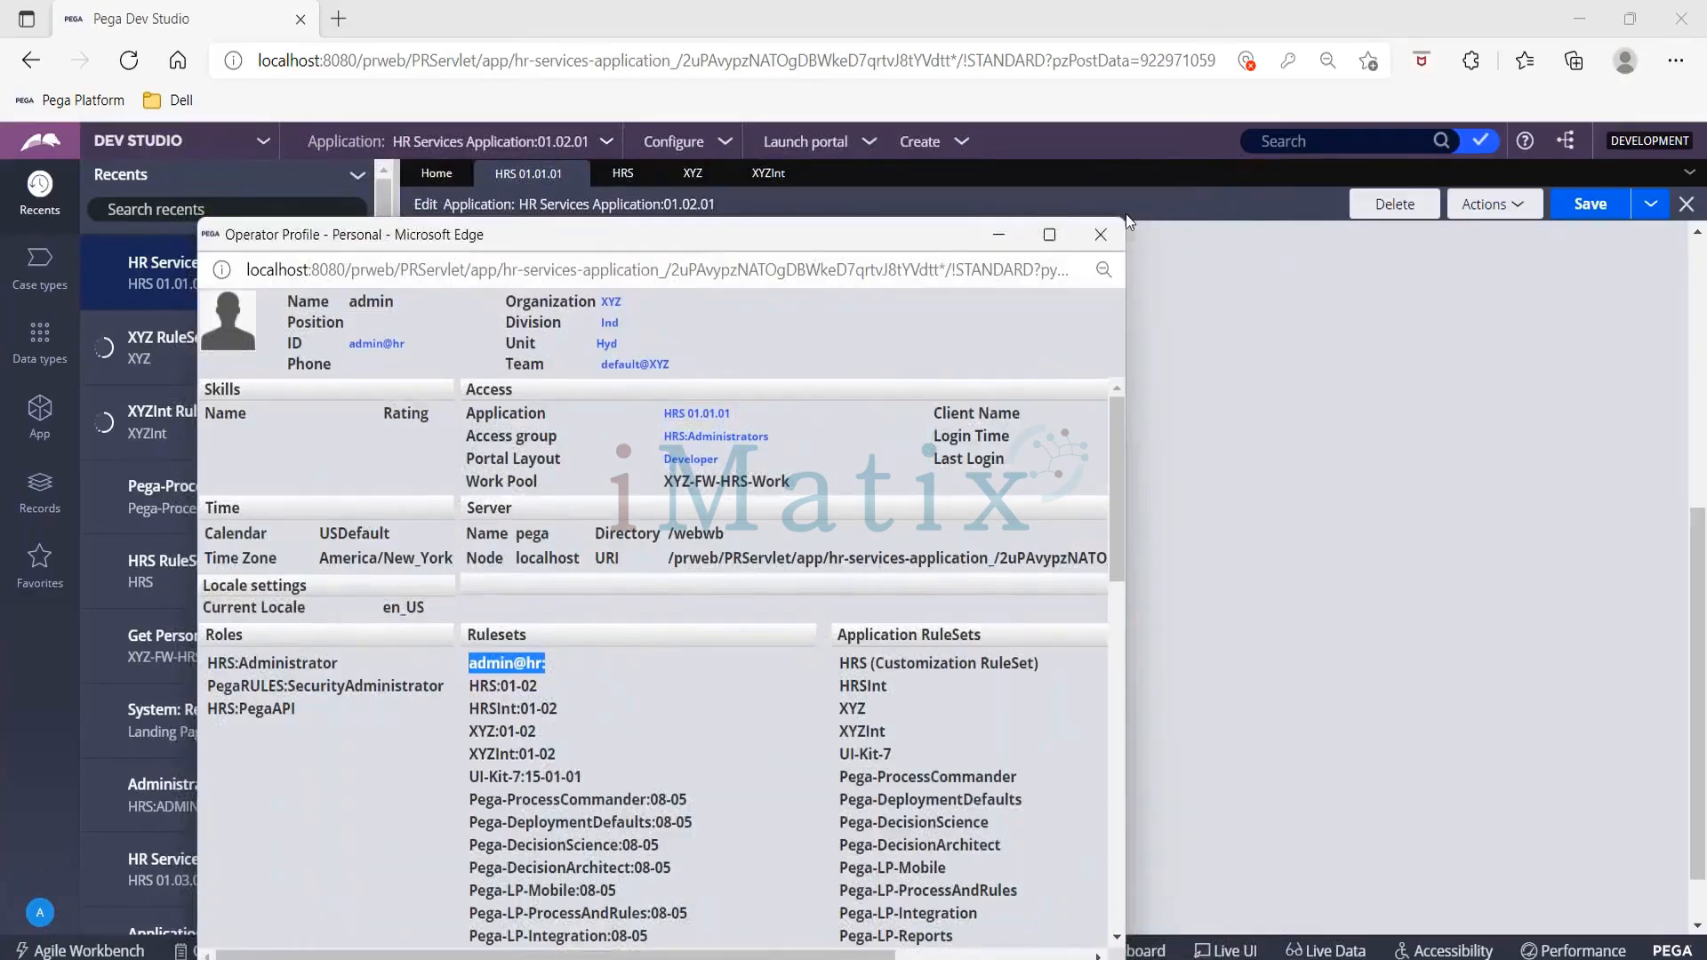
{"action": "left_click", "coordinate": [1101, 235]}
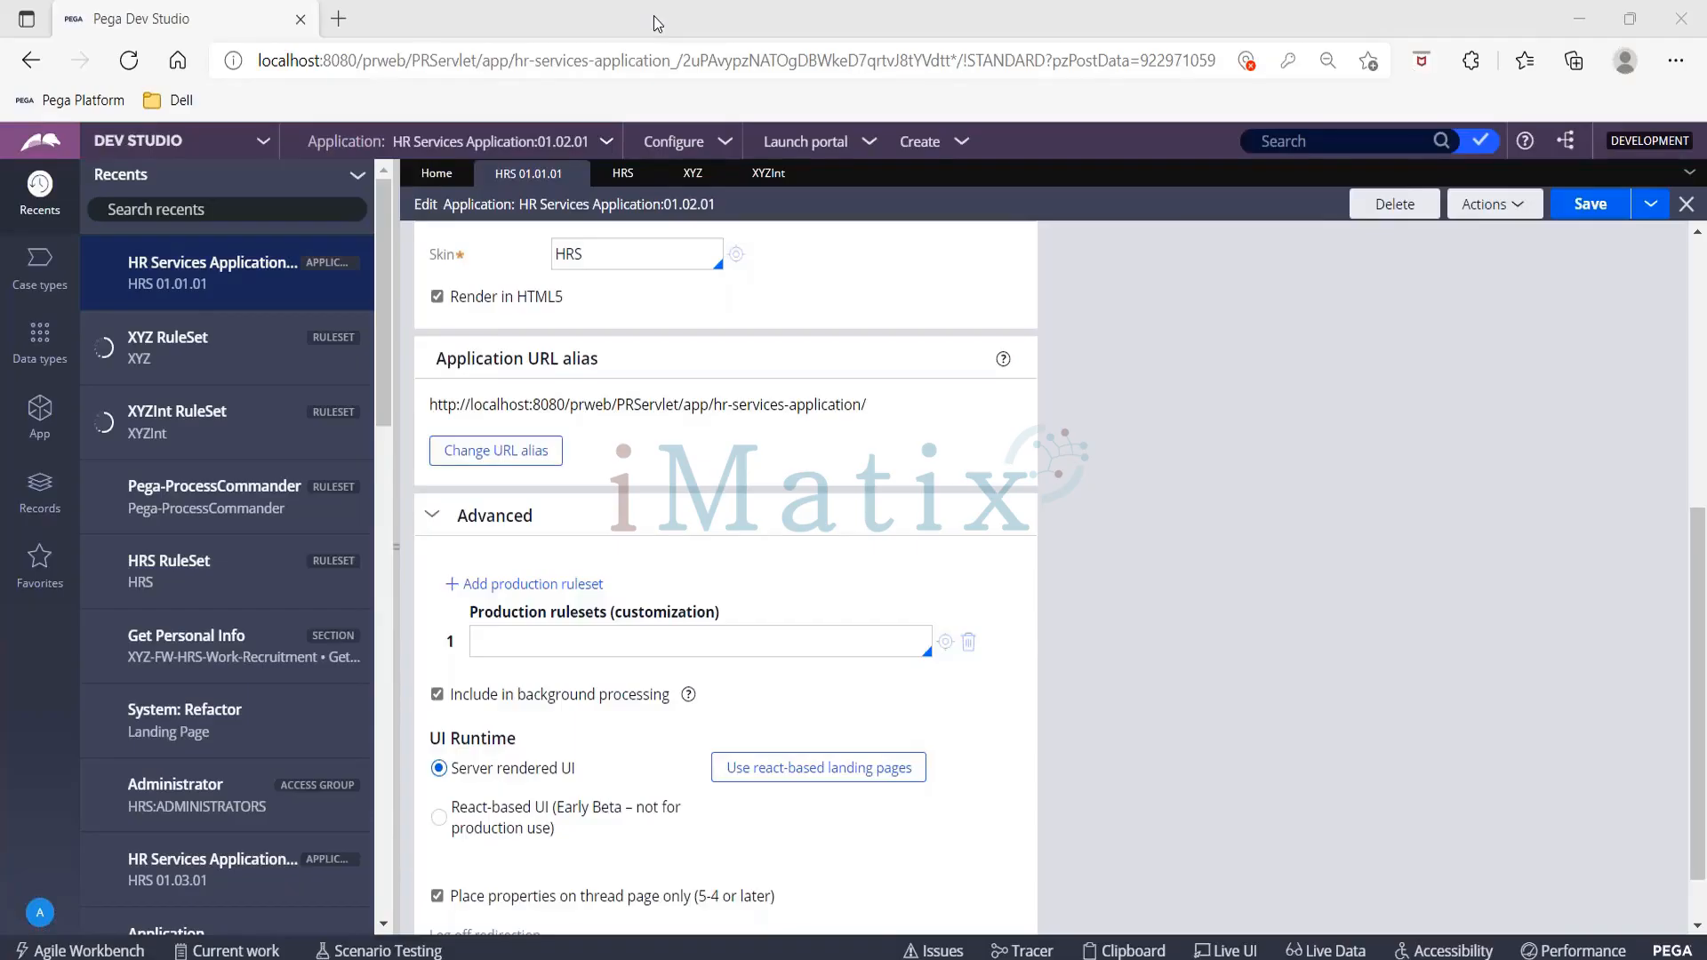
{"action": "key", "text": "alt+Tab"}
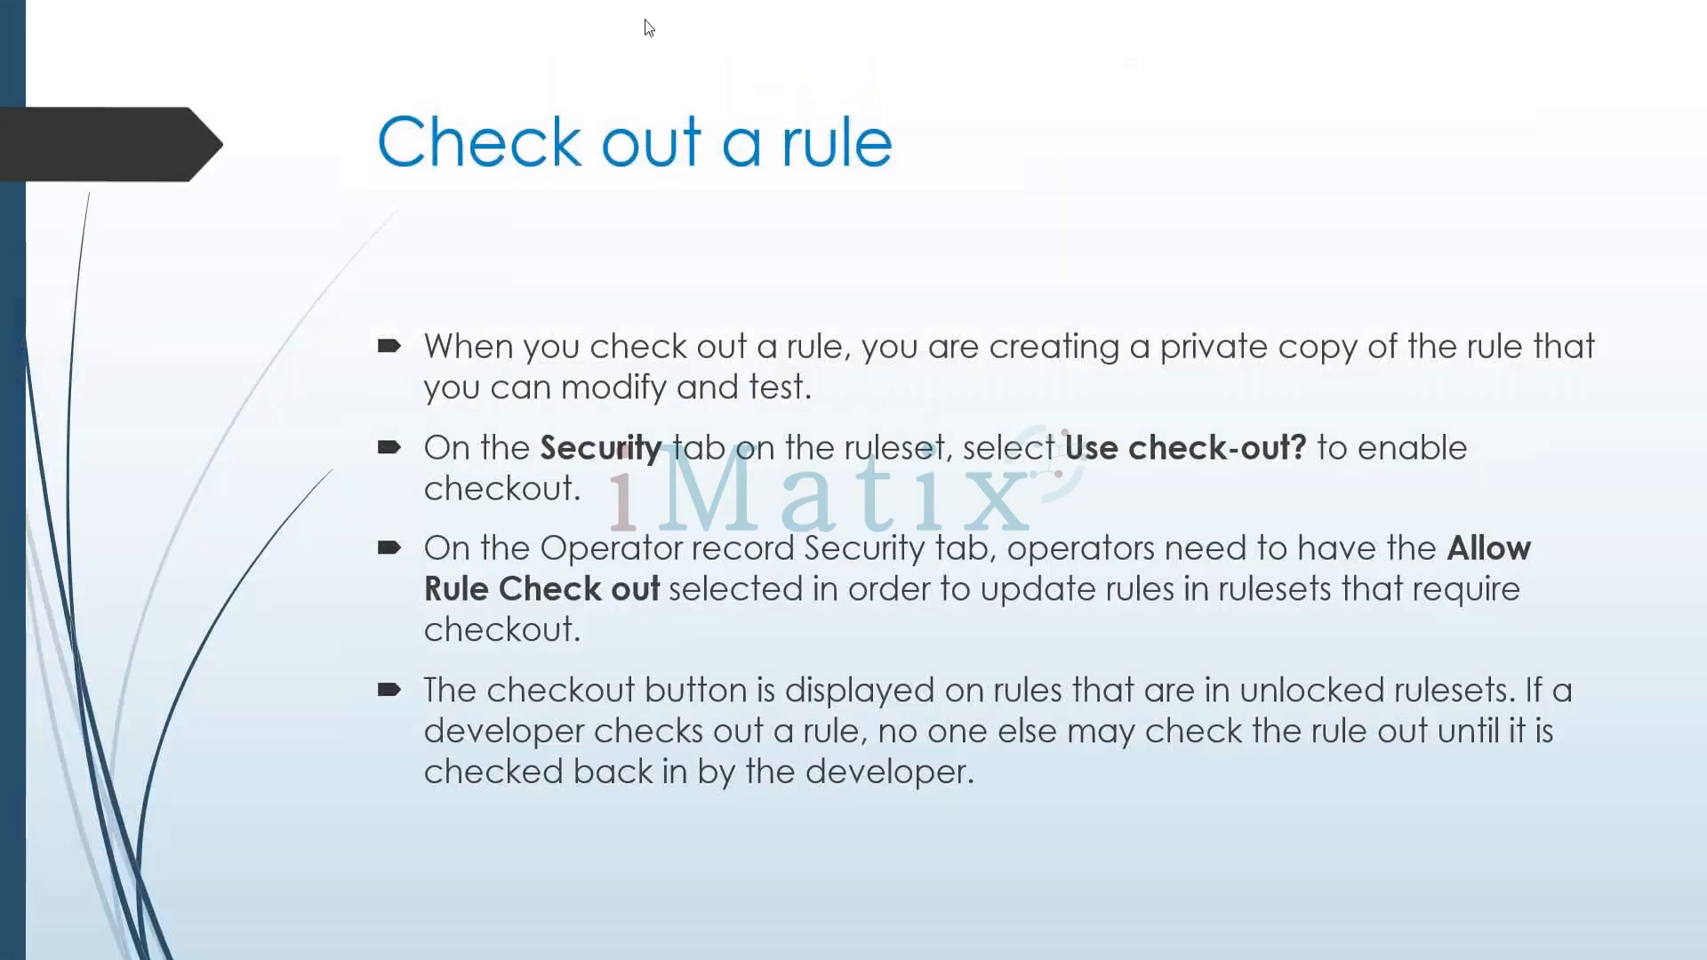
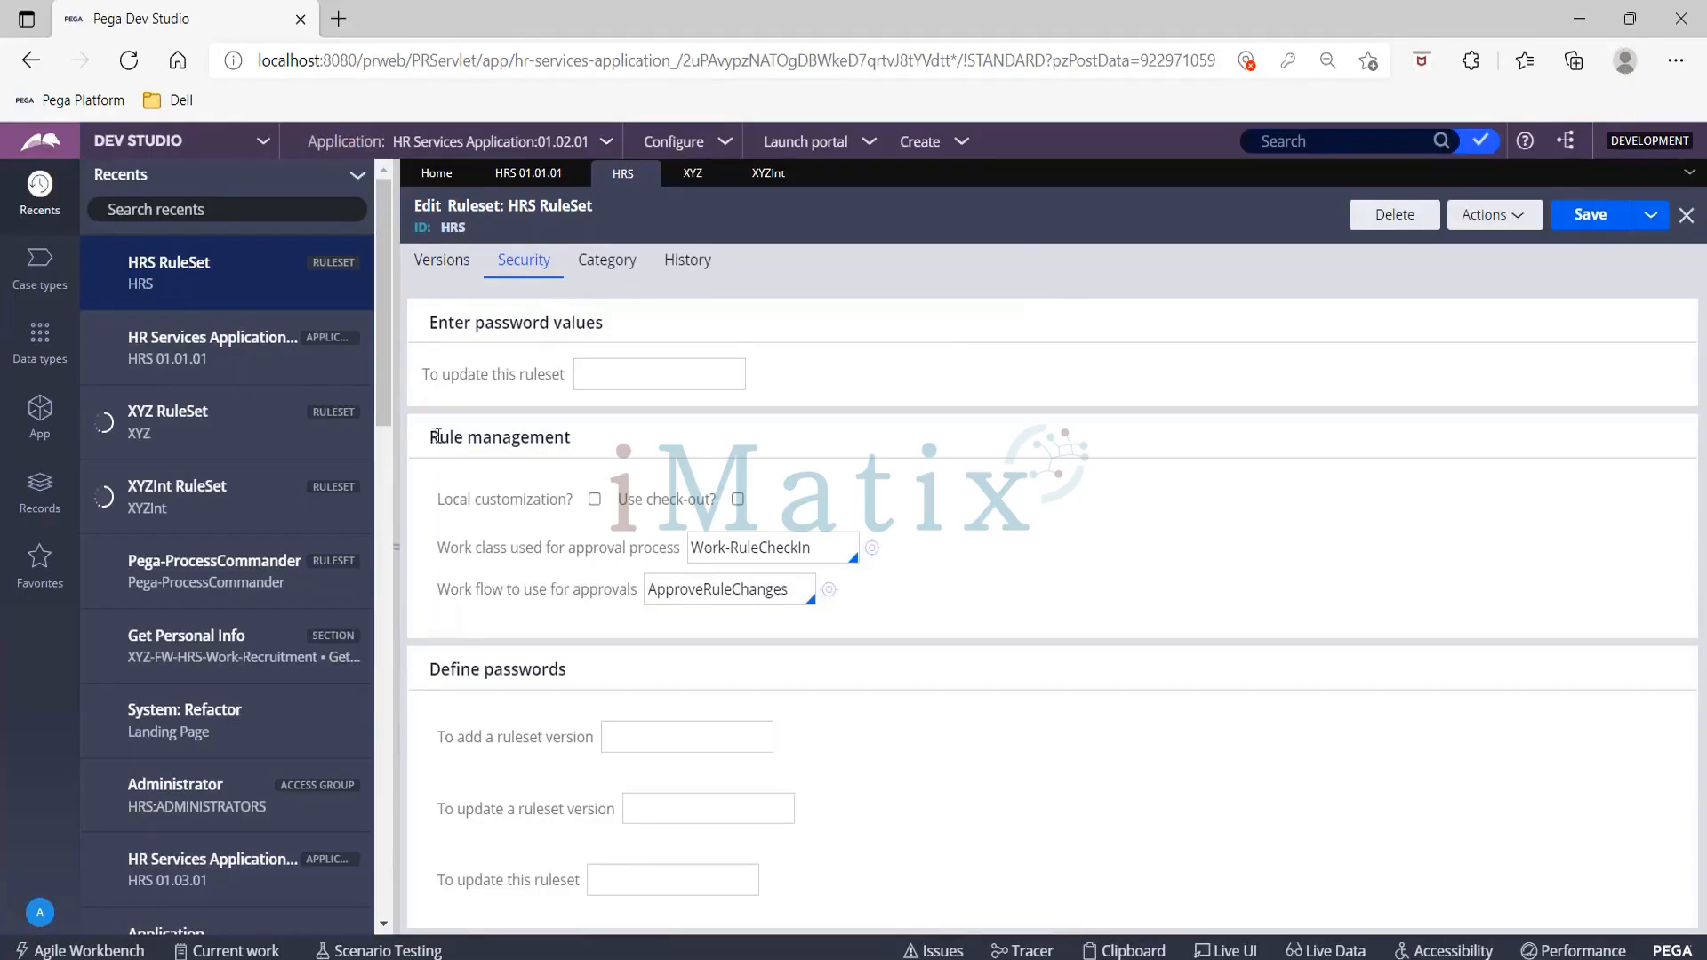
Enable the Use check-out? option in the HRS ruleset's rule management settings and save the ruleset
{"action": "left_click", "coordinate": [738, 499]}
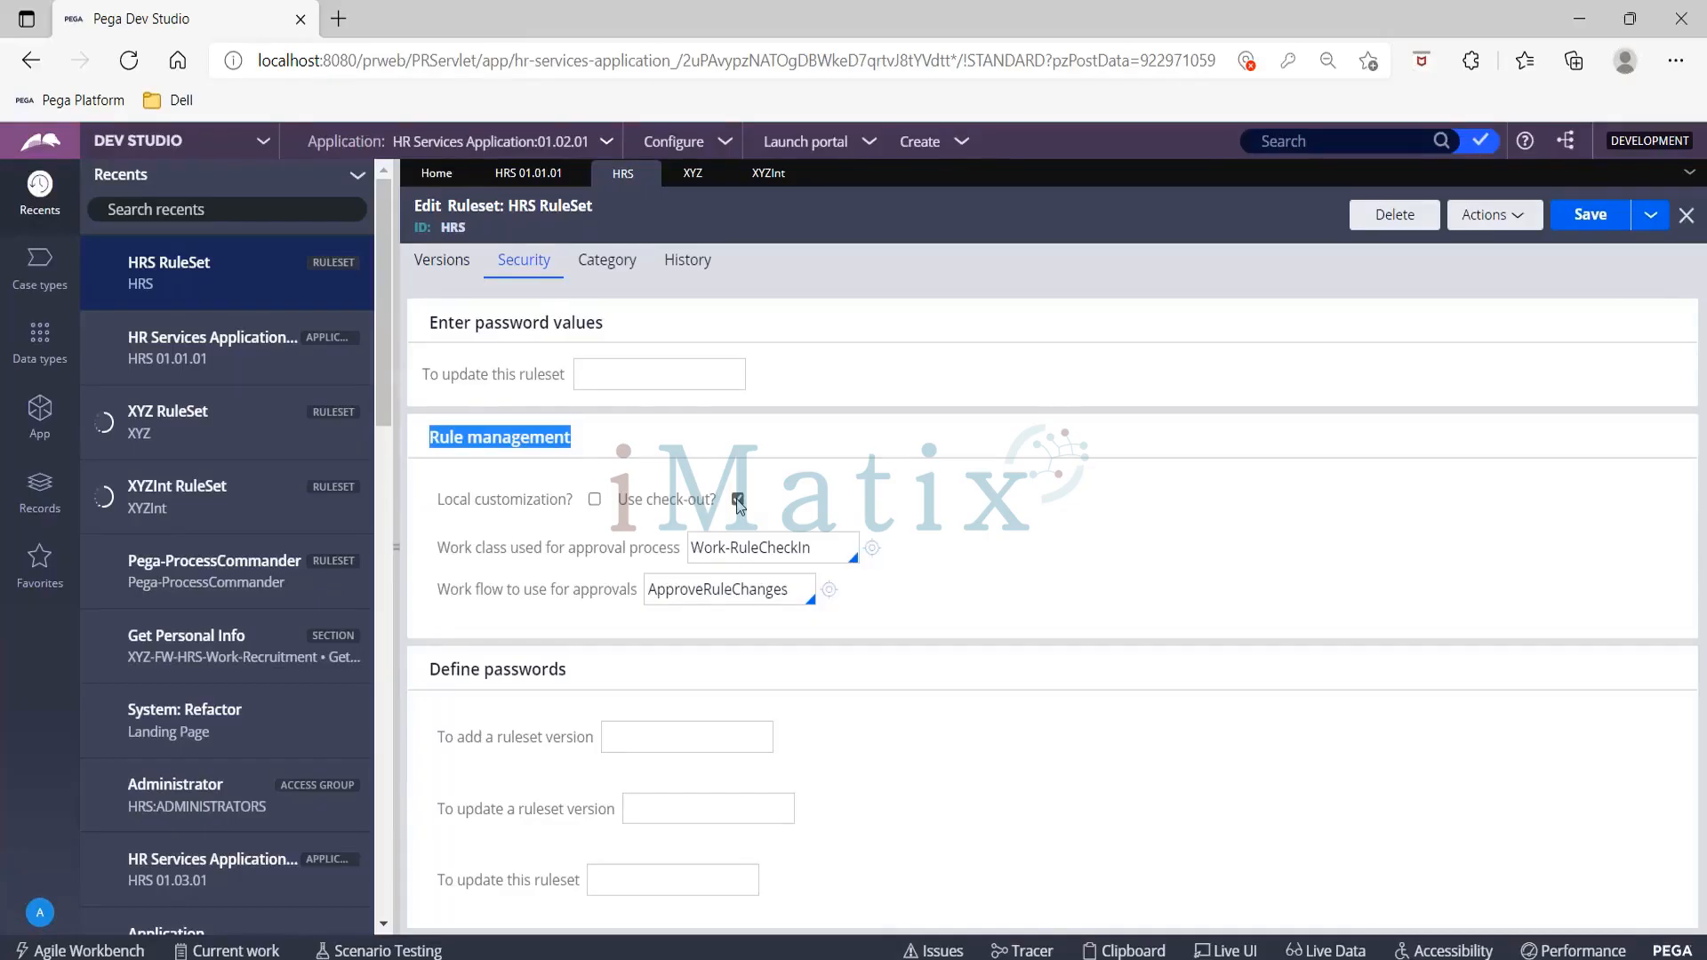
{"action": "left_click", "coordinate": [1591, 216]}
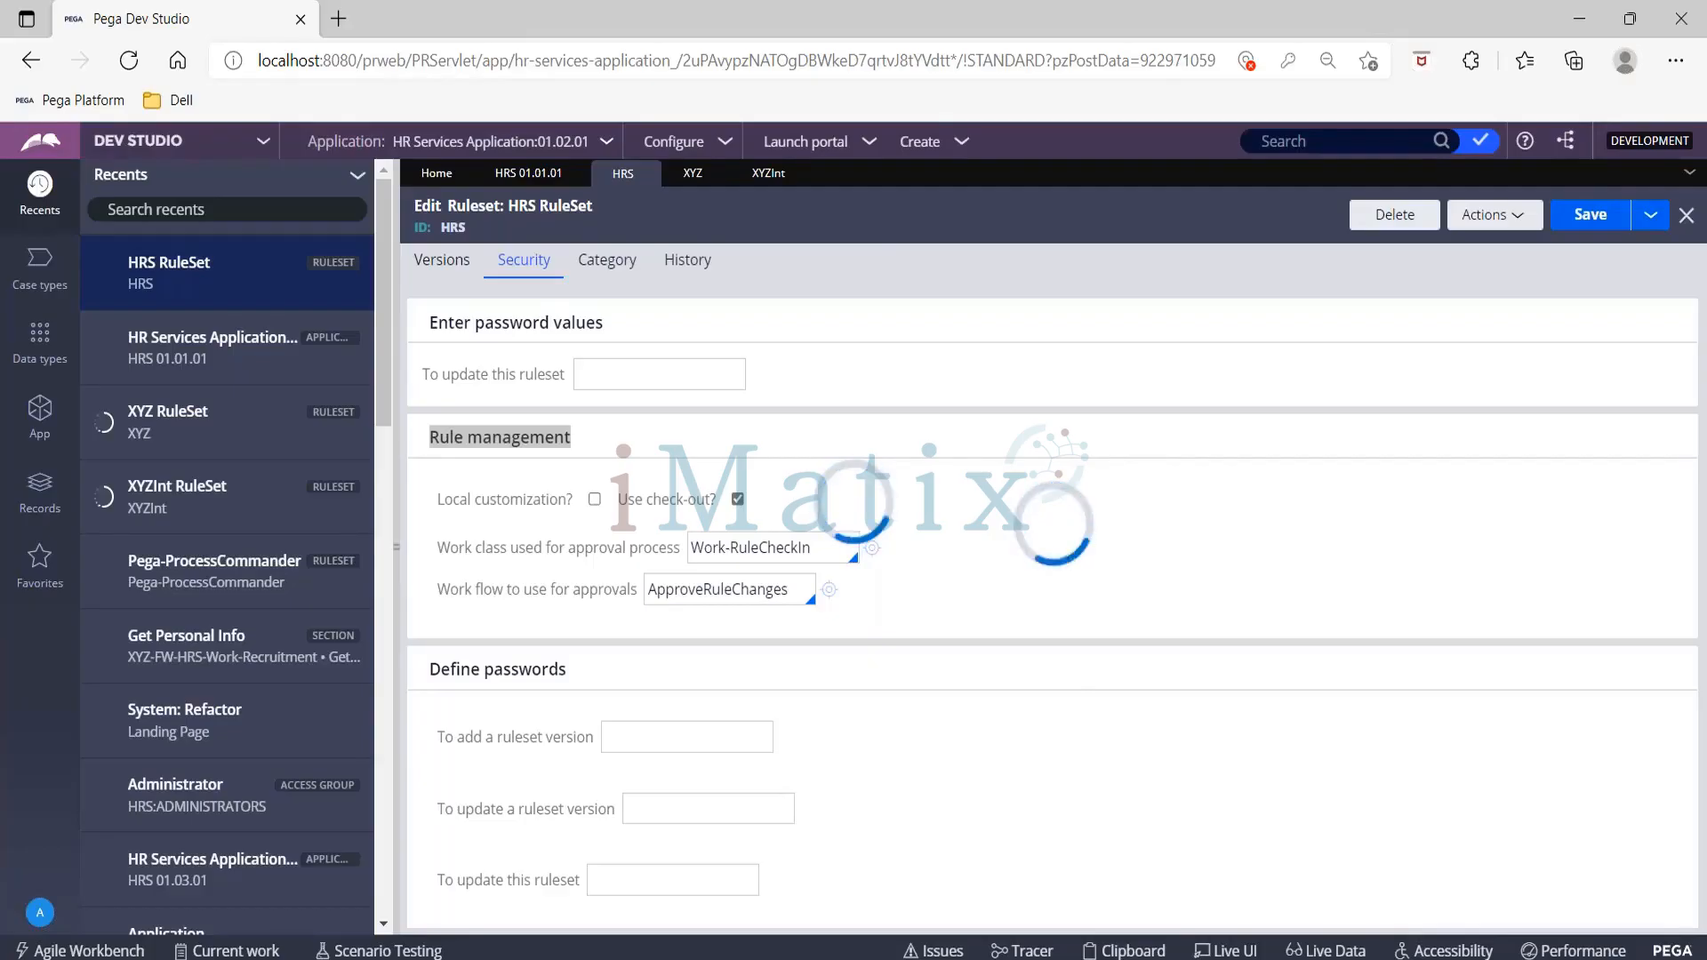
Open the signed-in operator's record and view its security access settings, including Allow rule check out
{"action": "left_click", "coordinate": [40, 912]}
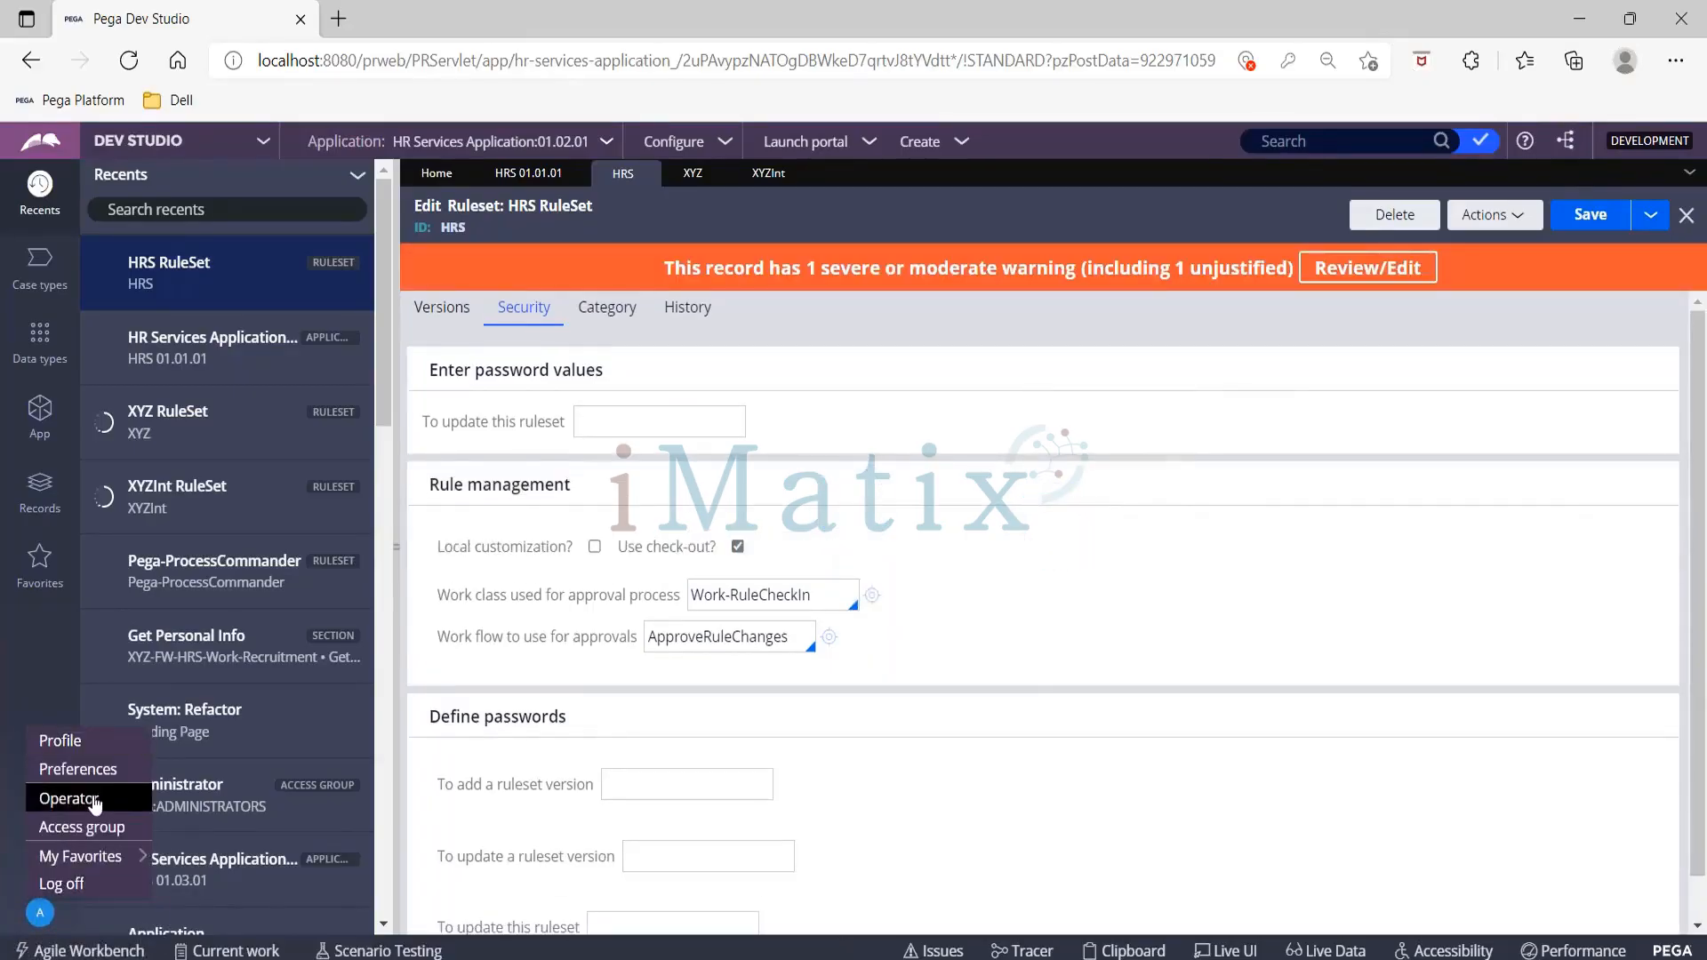
{"action": "left_click", "coordinate": [70, 799]}
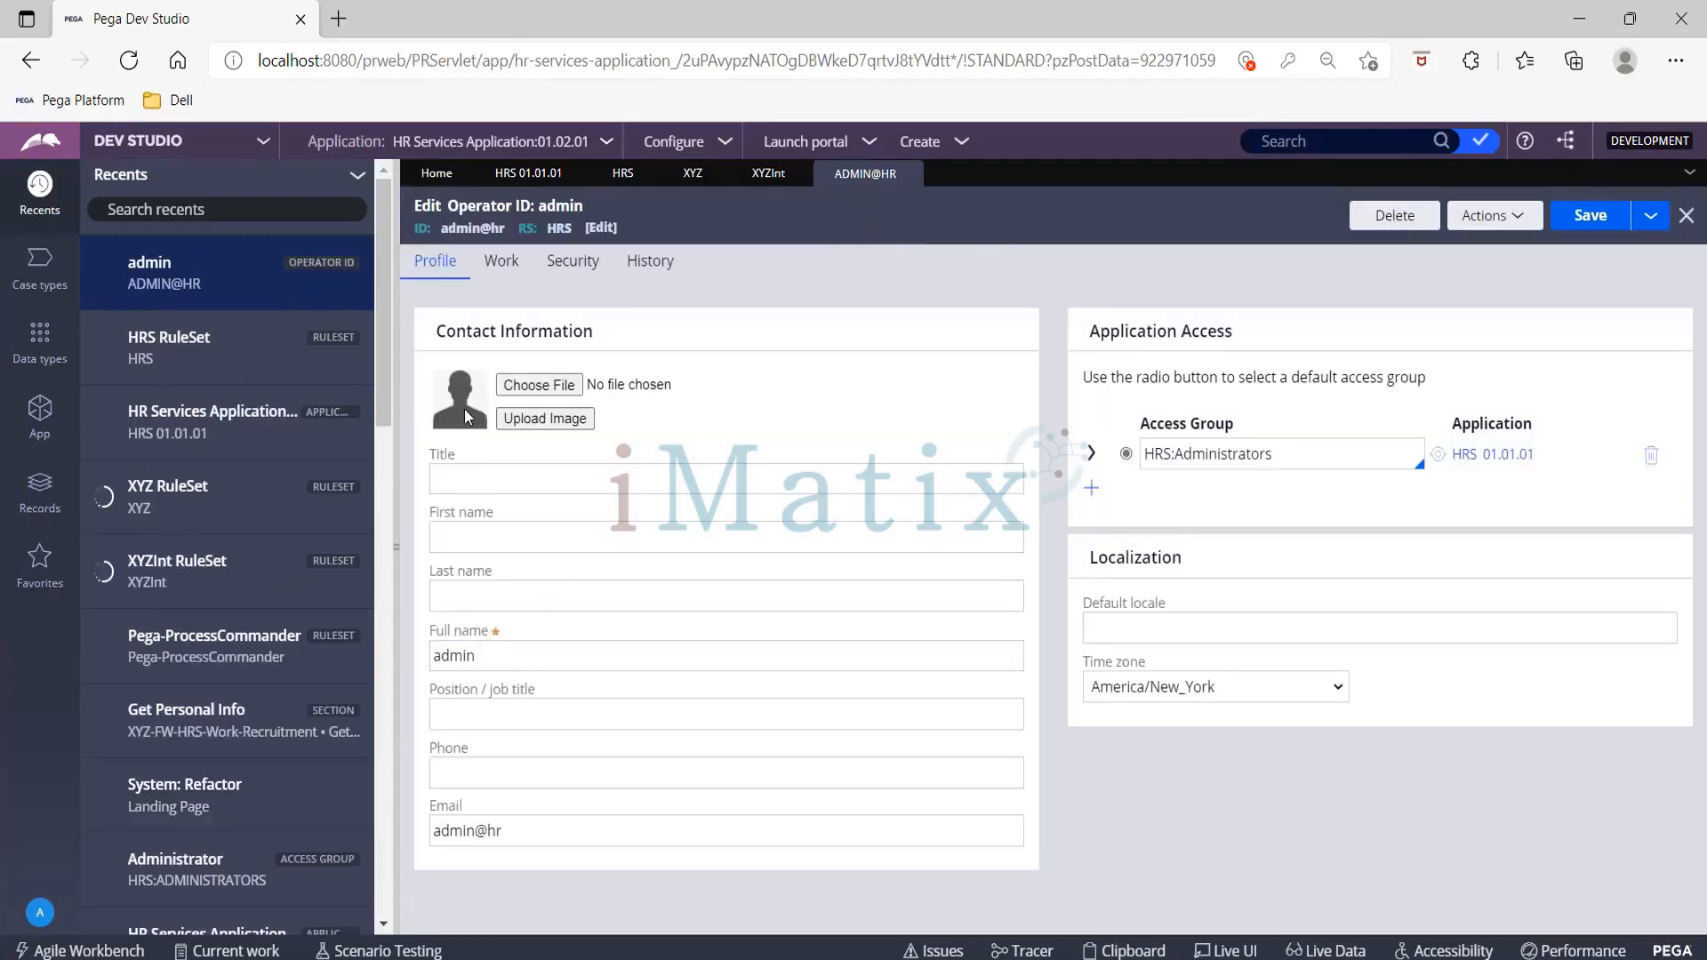
{"action": "left_click", "coordinate": [575, 265]}
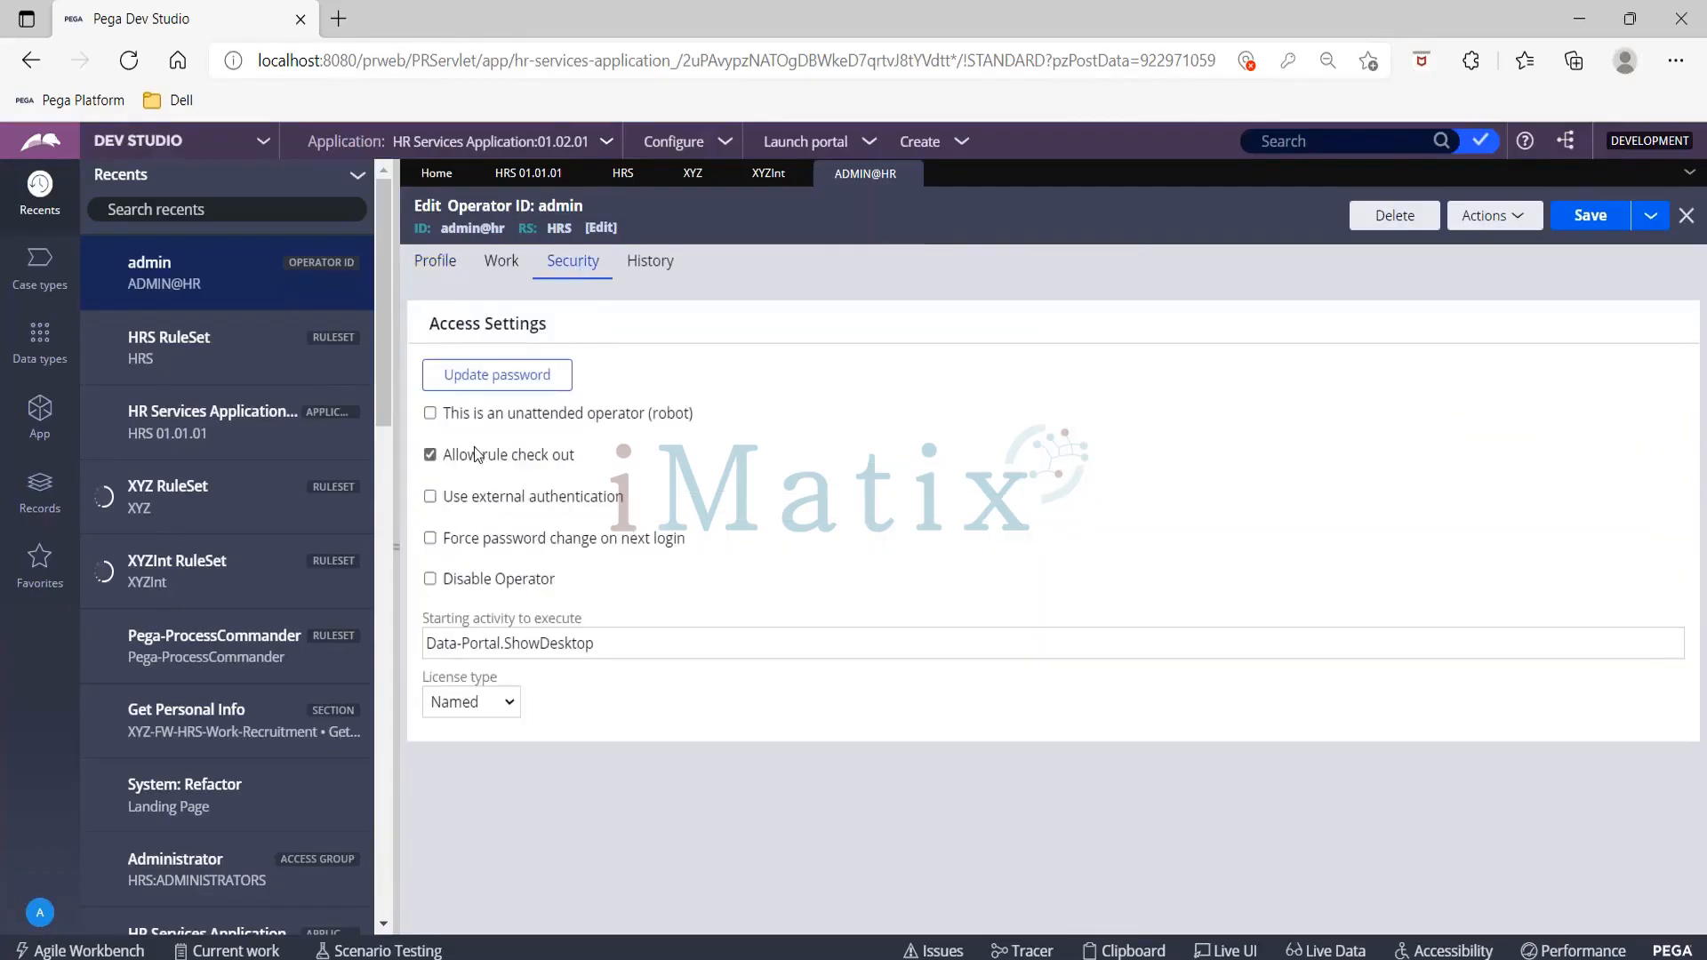
Open the HRS ruleset from the application's ruleset list and list all rules in its version 02-01-01
{"action": "left_click_drag", "start_coordinate": [445, 455], "coordinate": [594, 453]}
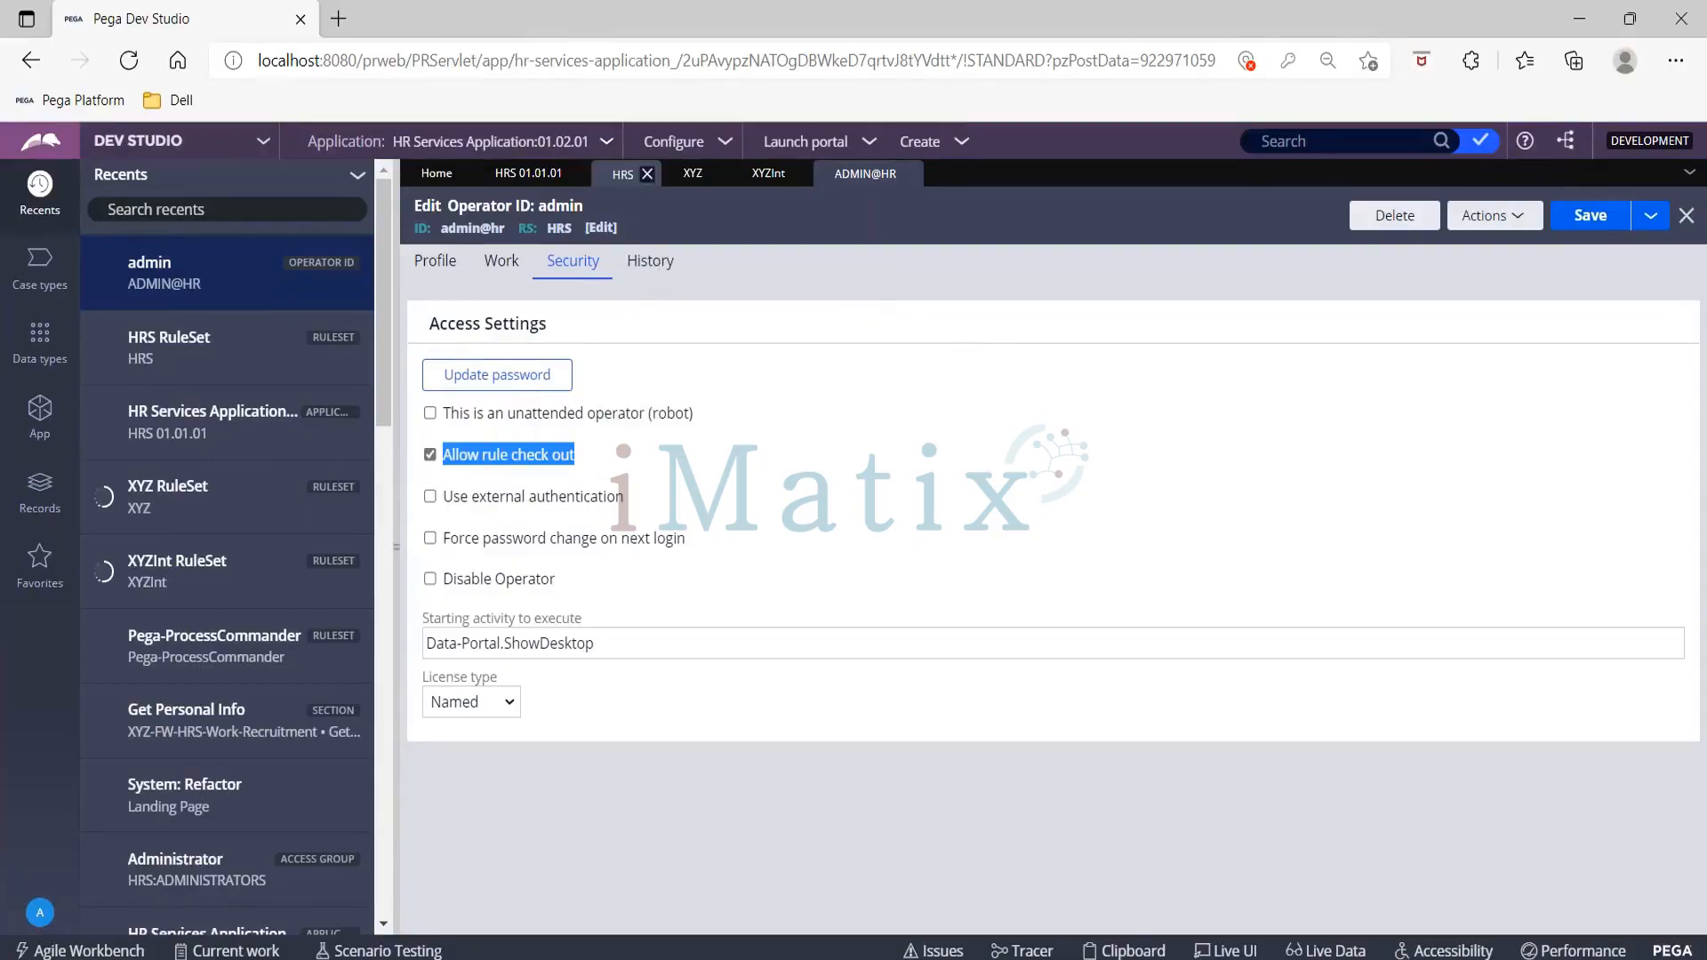
{"action": "left_click", "coordinate": [530, 174]}
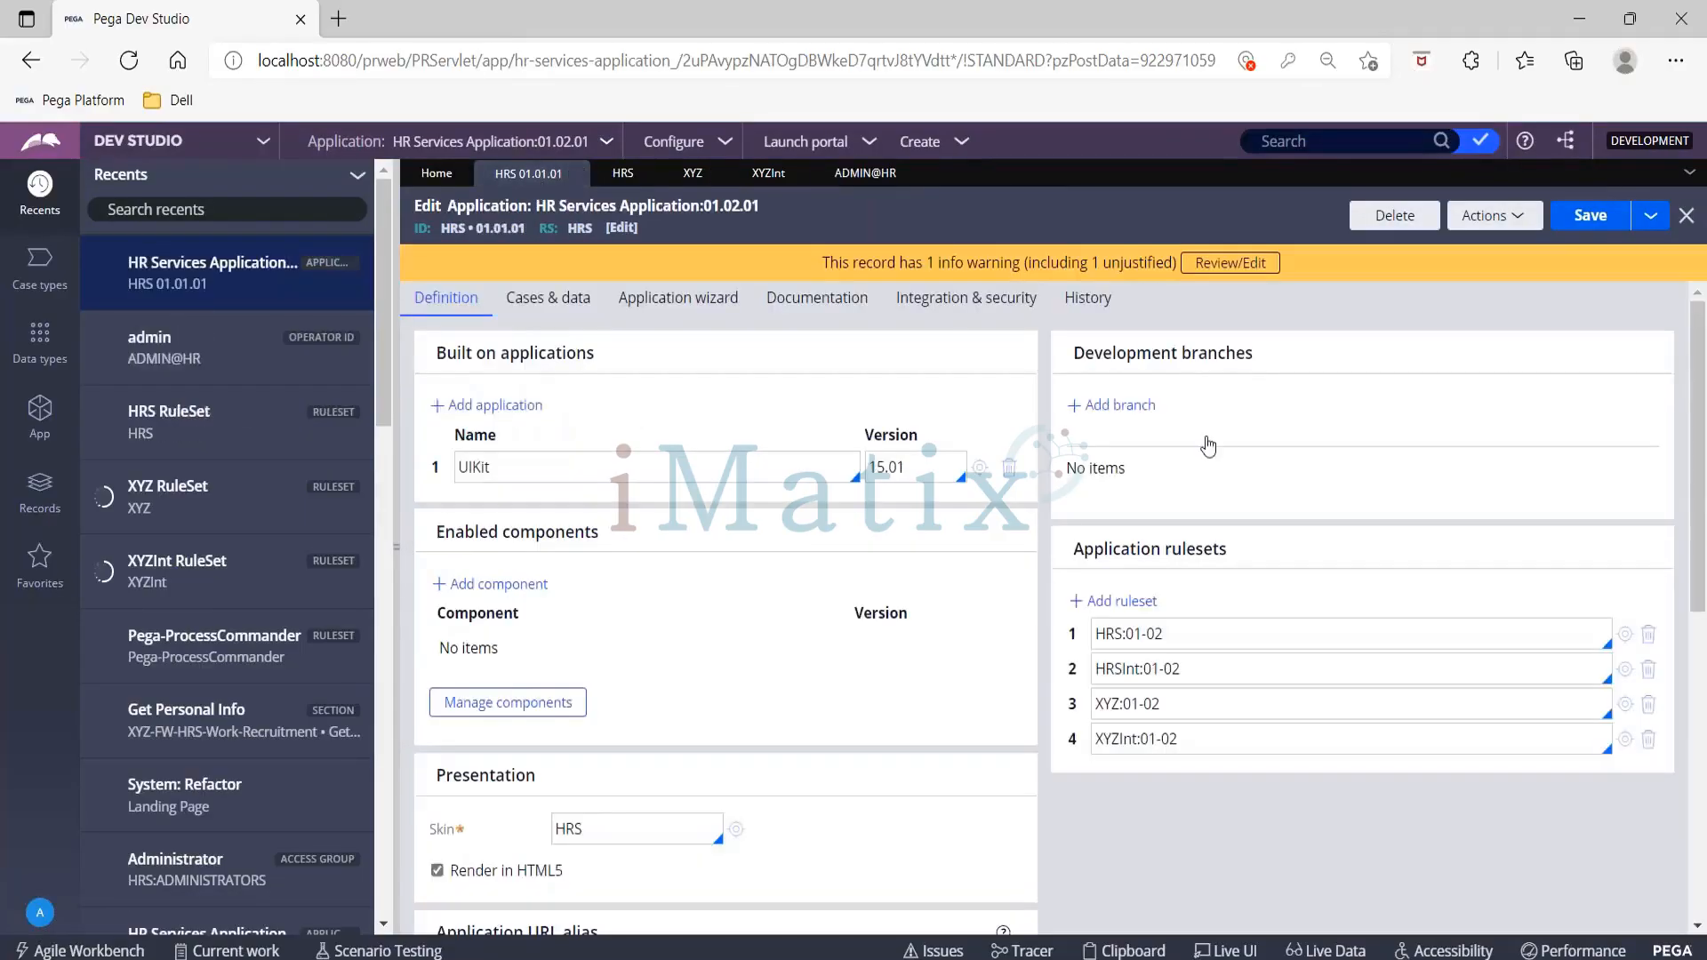
{"action": "left_click", "coordinate": [1631, 632]}
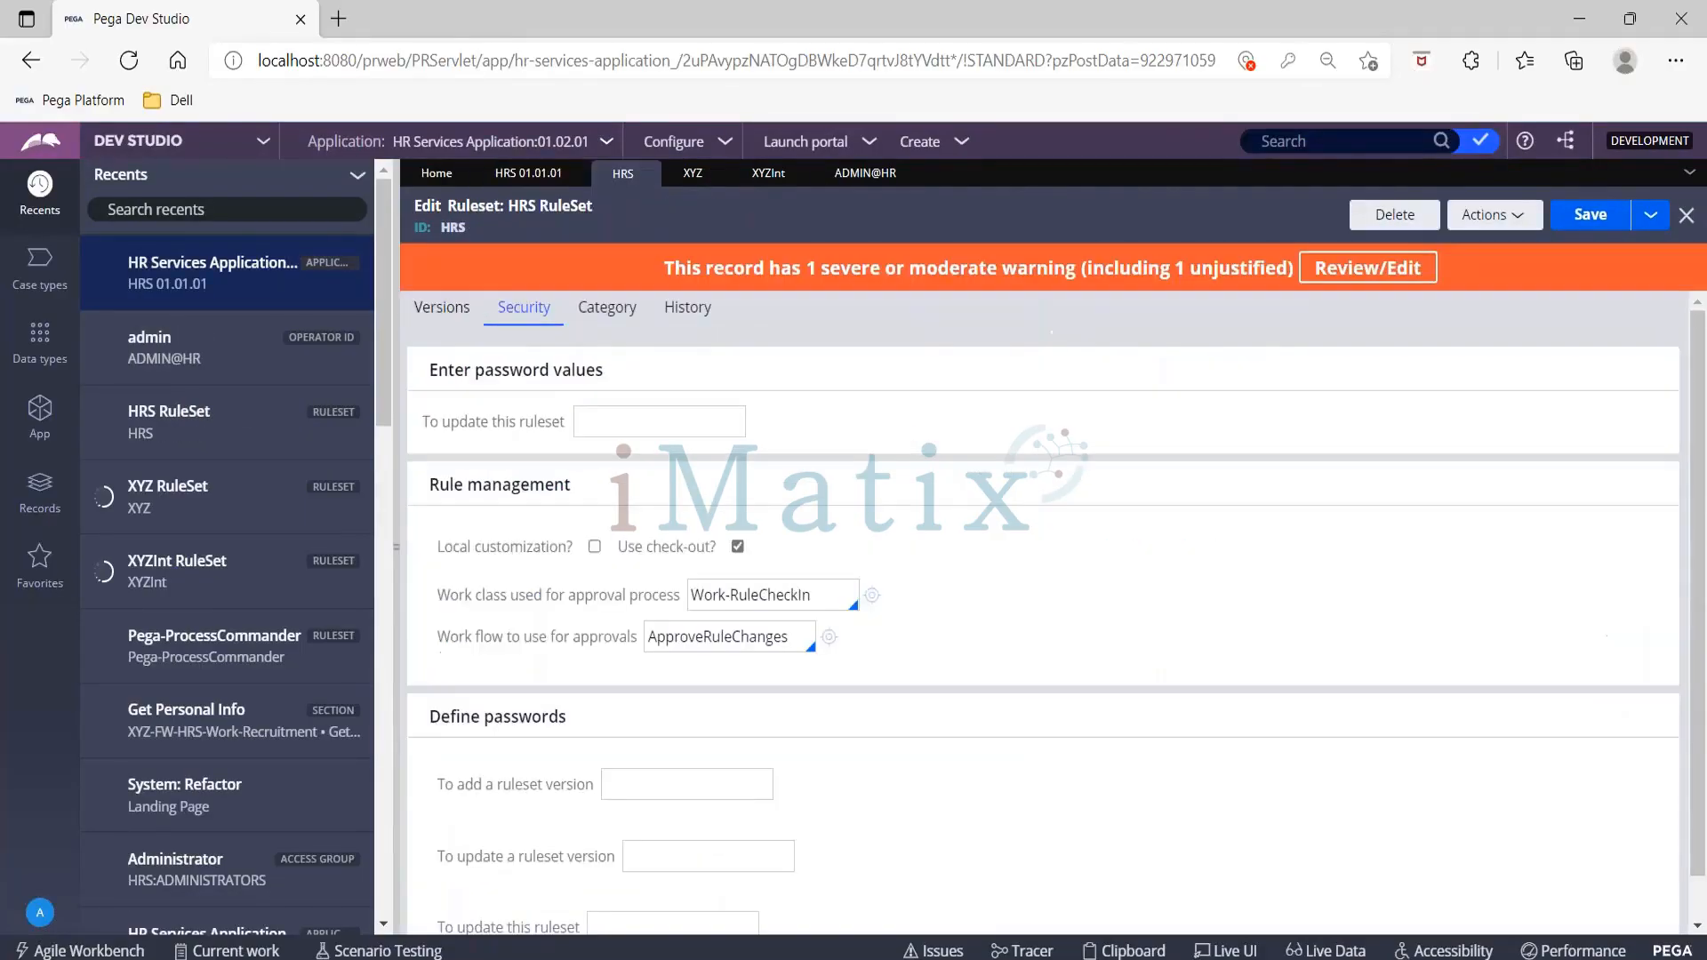
{"action": "left_click", "coordinate": [477, 317]}
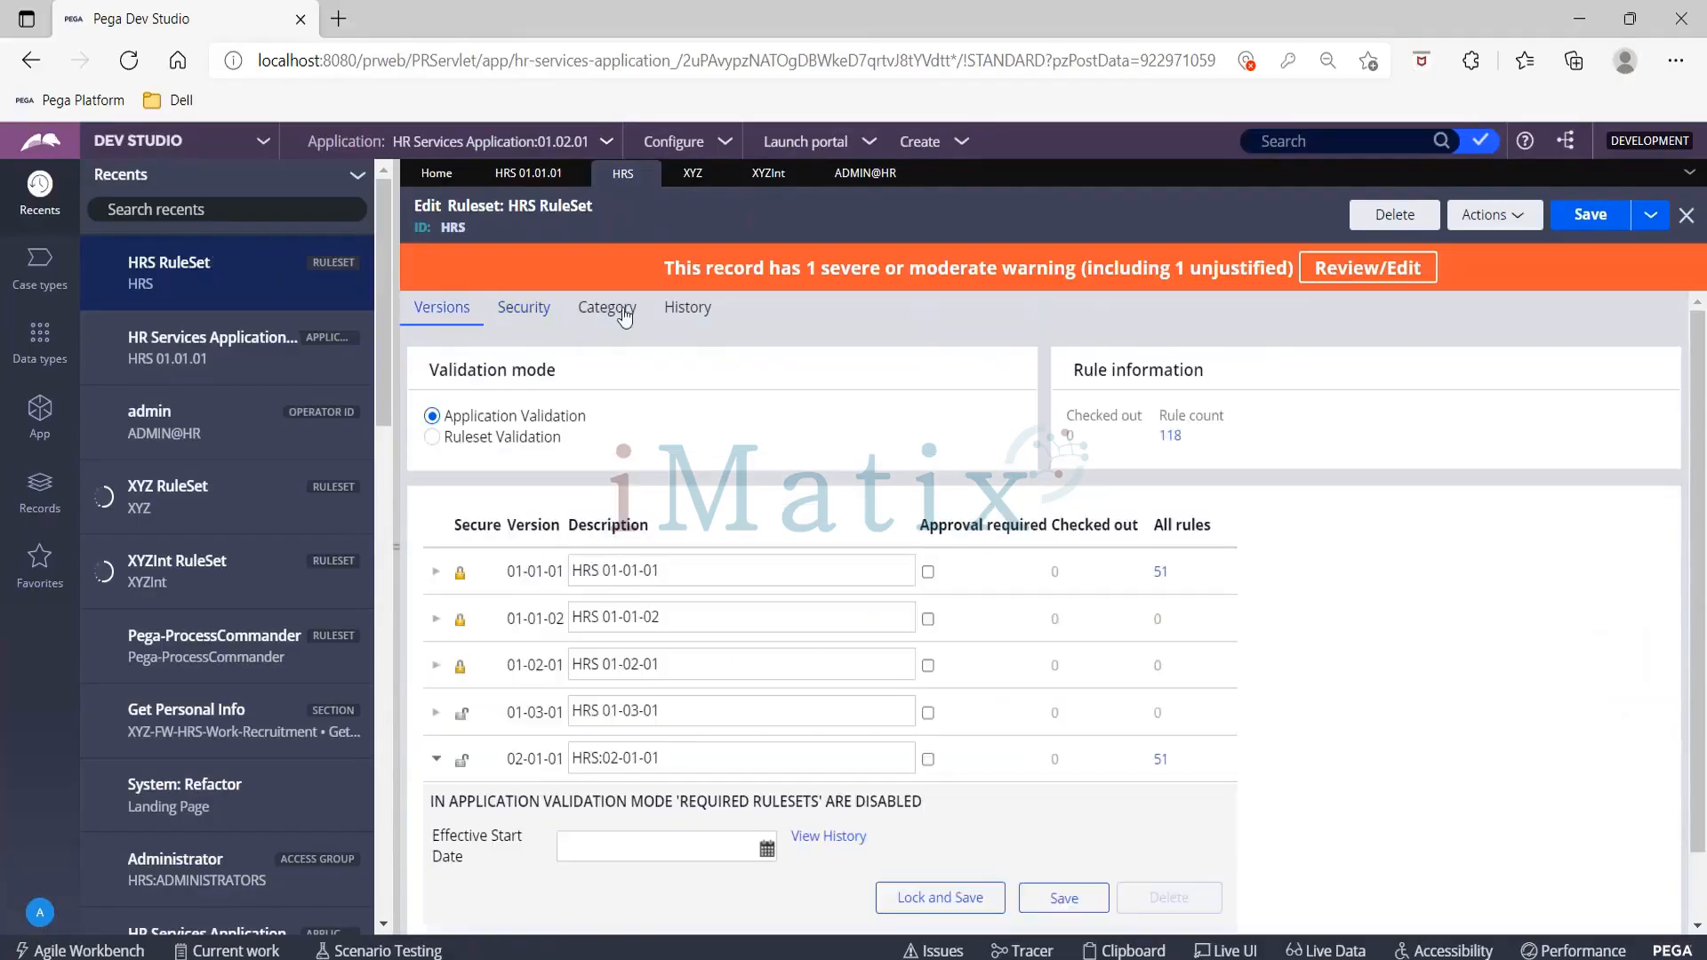
{"action": "scroll", "coordinate": [1212, 628], "scroll_direction": "down", "scroll_amount": 1}
{"action": "left_click", "coordinate": [1159, 684]}
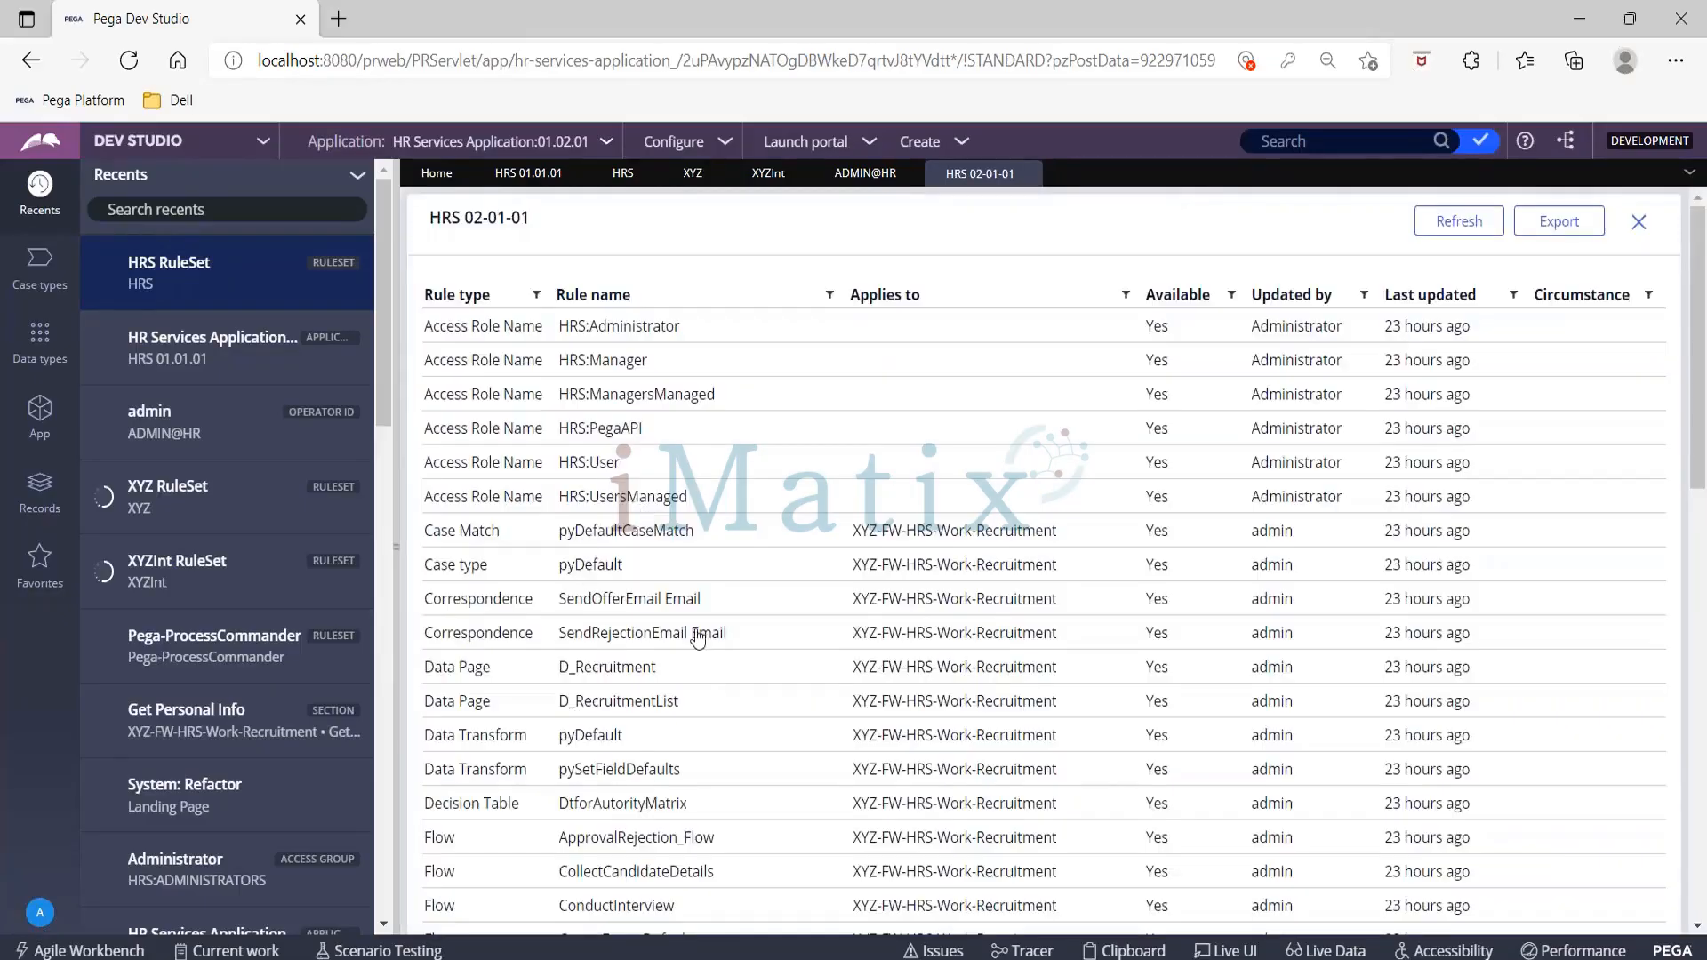
Open the GetPersonalInfo section from the HRS 02-01-01 rule list
{"action": "scroll", "coordinate": [698, 637], "scroll_direction": "down", "scroll_amount": 10}
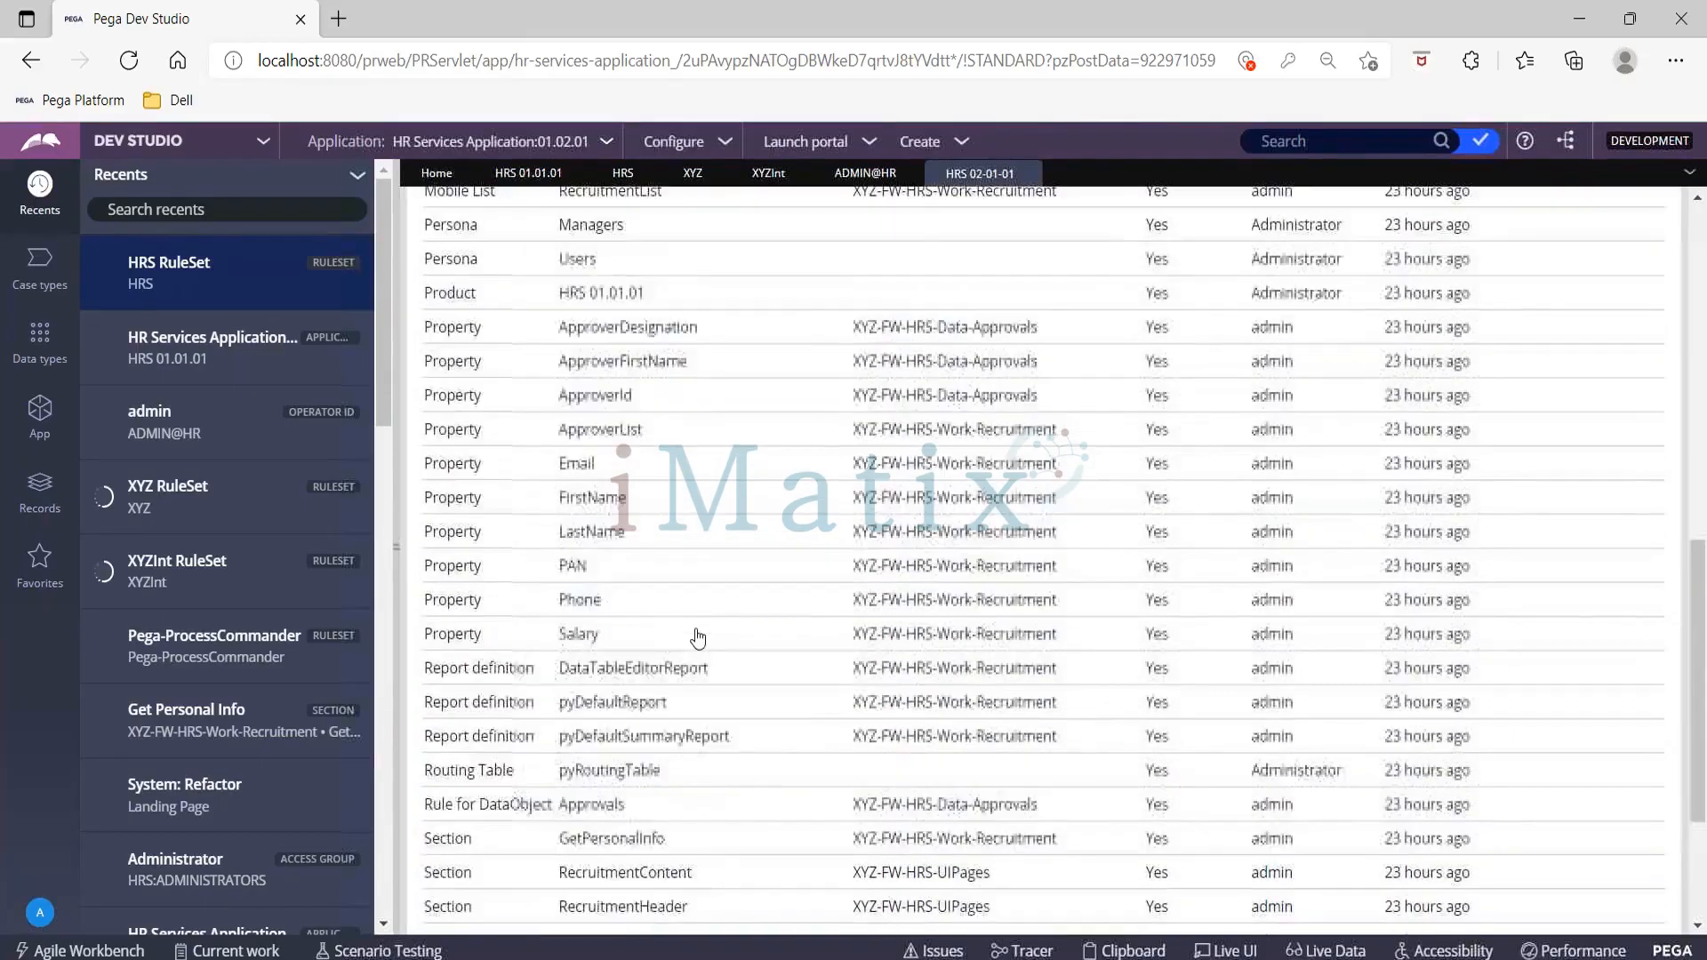
{"action": "scroll", "coordinate": [698, 637], "scroll_direction": "down", "scroll_amount": 3}
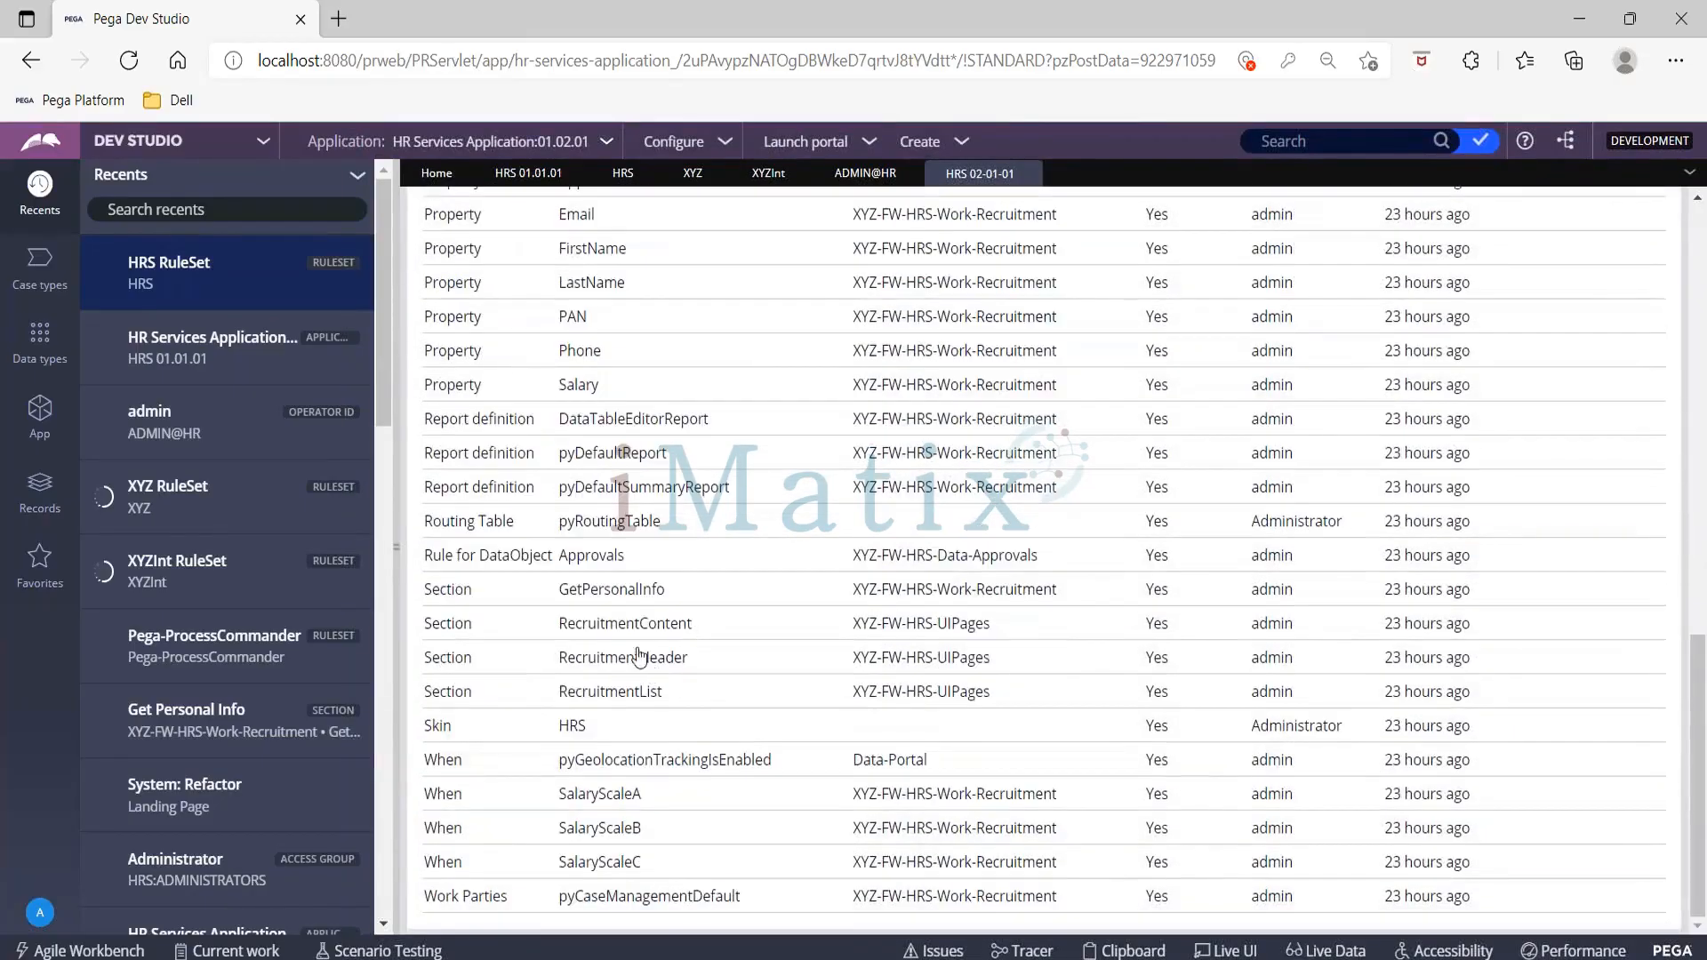
{"action": "left_click", "coordinate": [603, 598]}
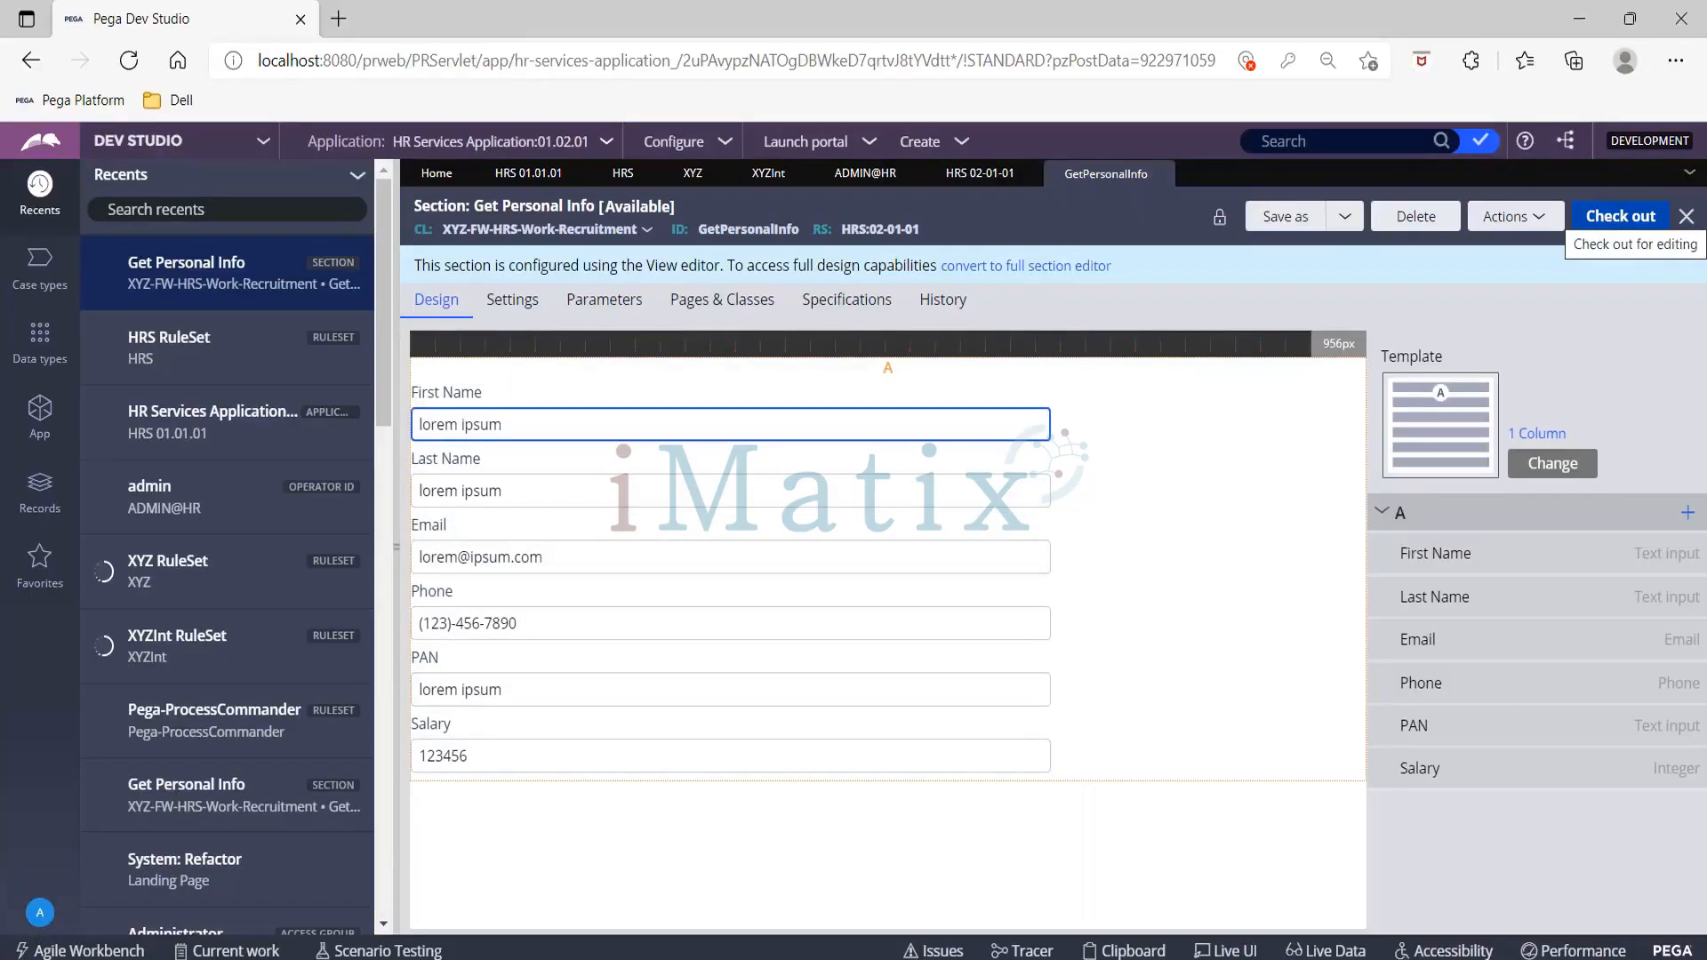
Check out the Get Personal Info section and convert it to the full section editor
{"action": "left_click", "coordinate": [1620, 216]}
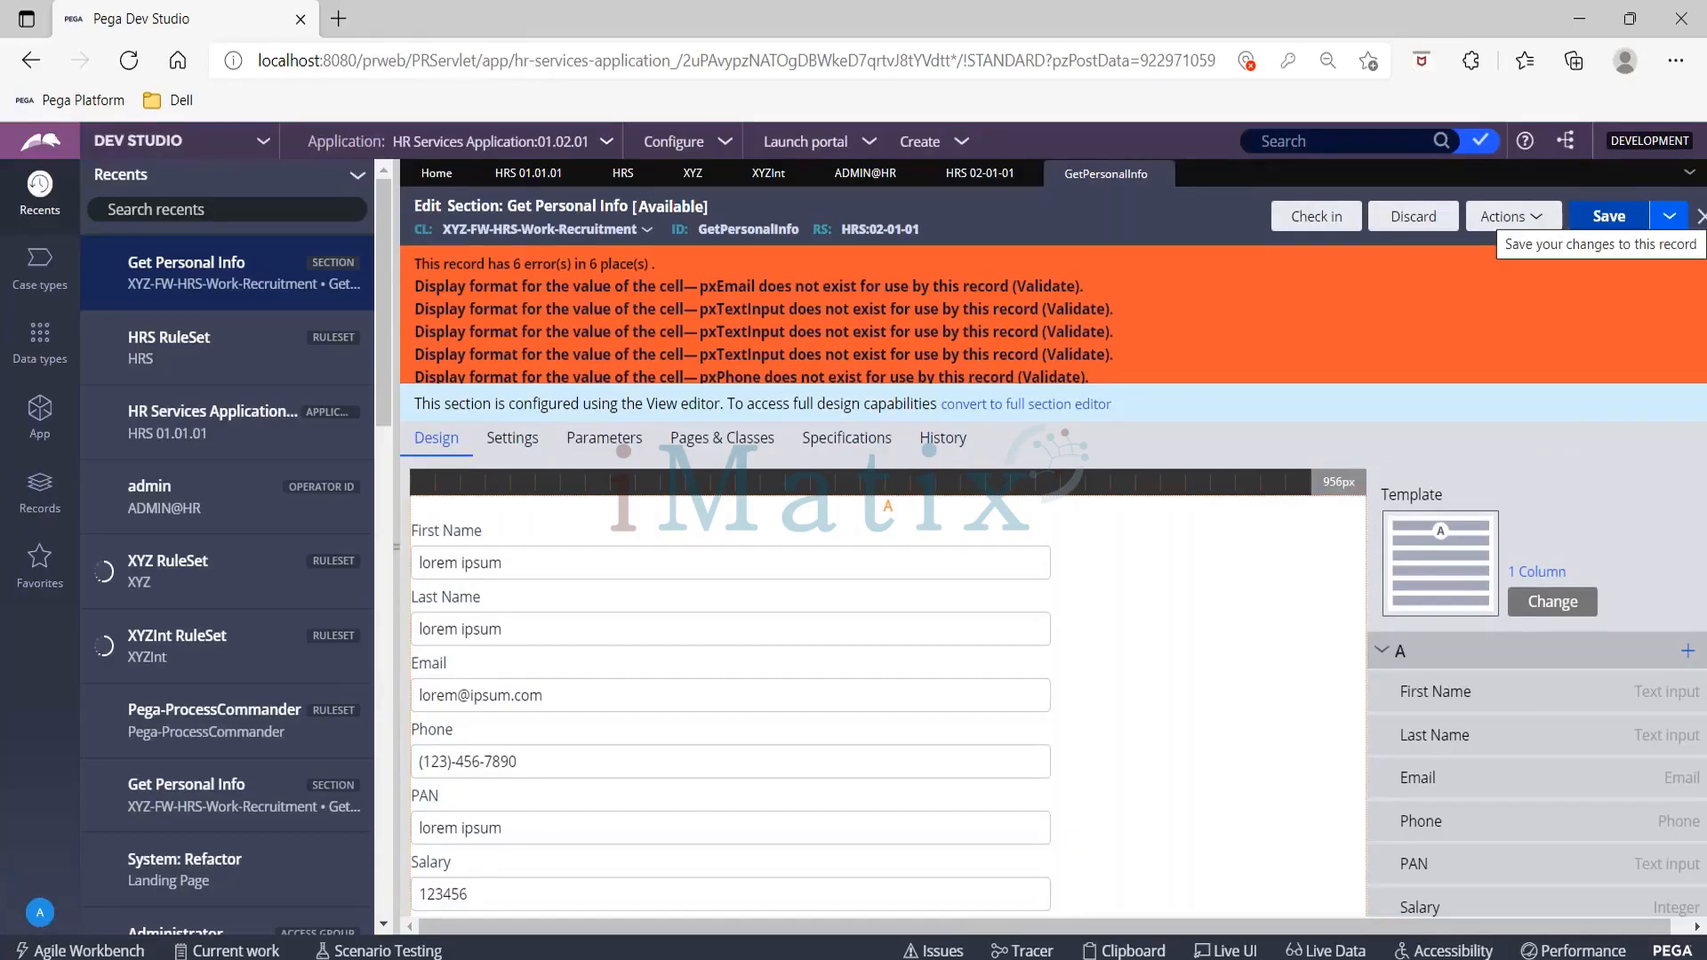
{"action": "left_click", "coordinate": [991, 405]}
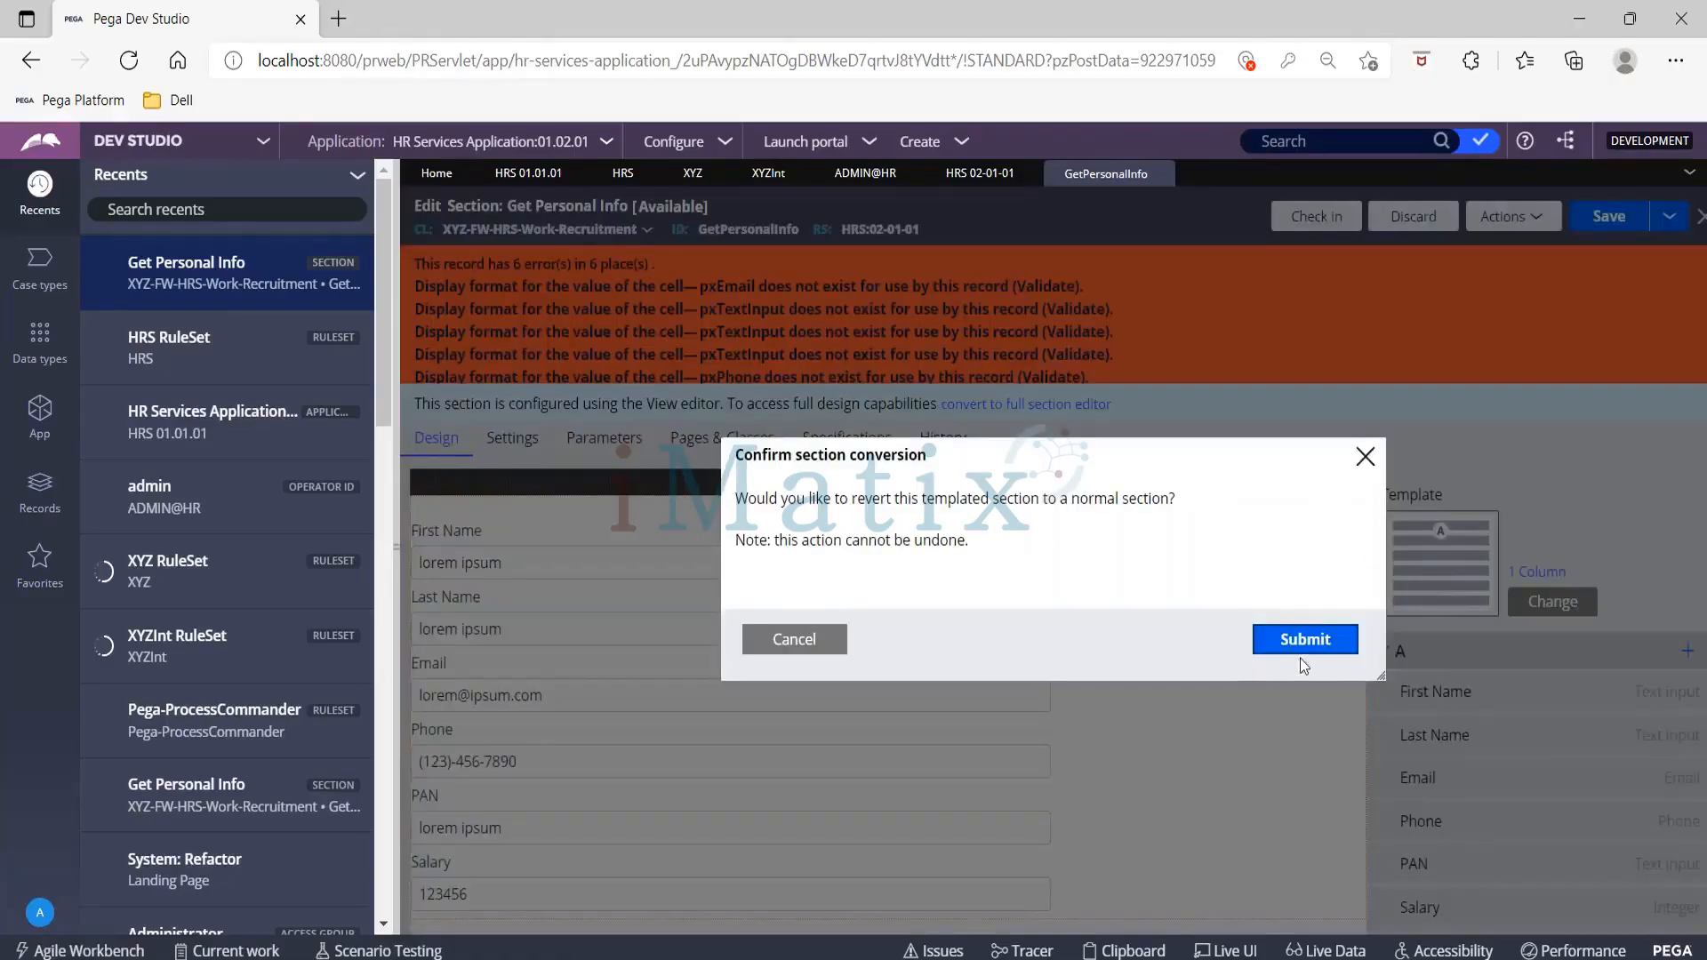
{"action": "left_click", "coordinate": [1296, 644]}
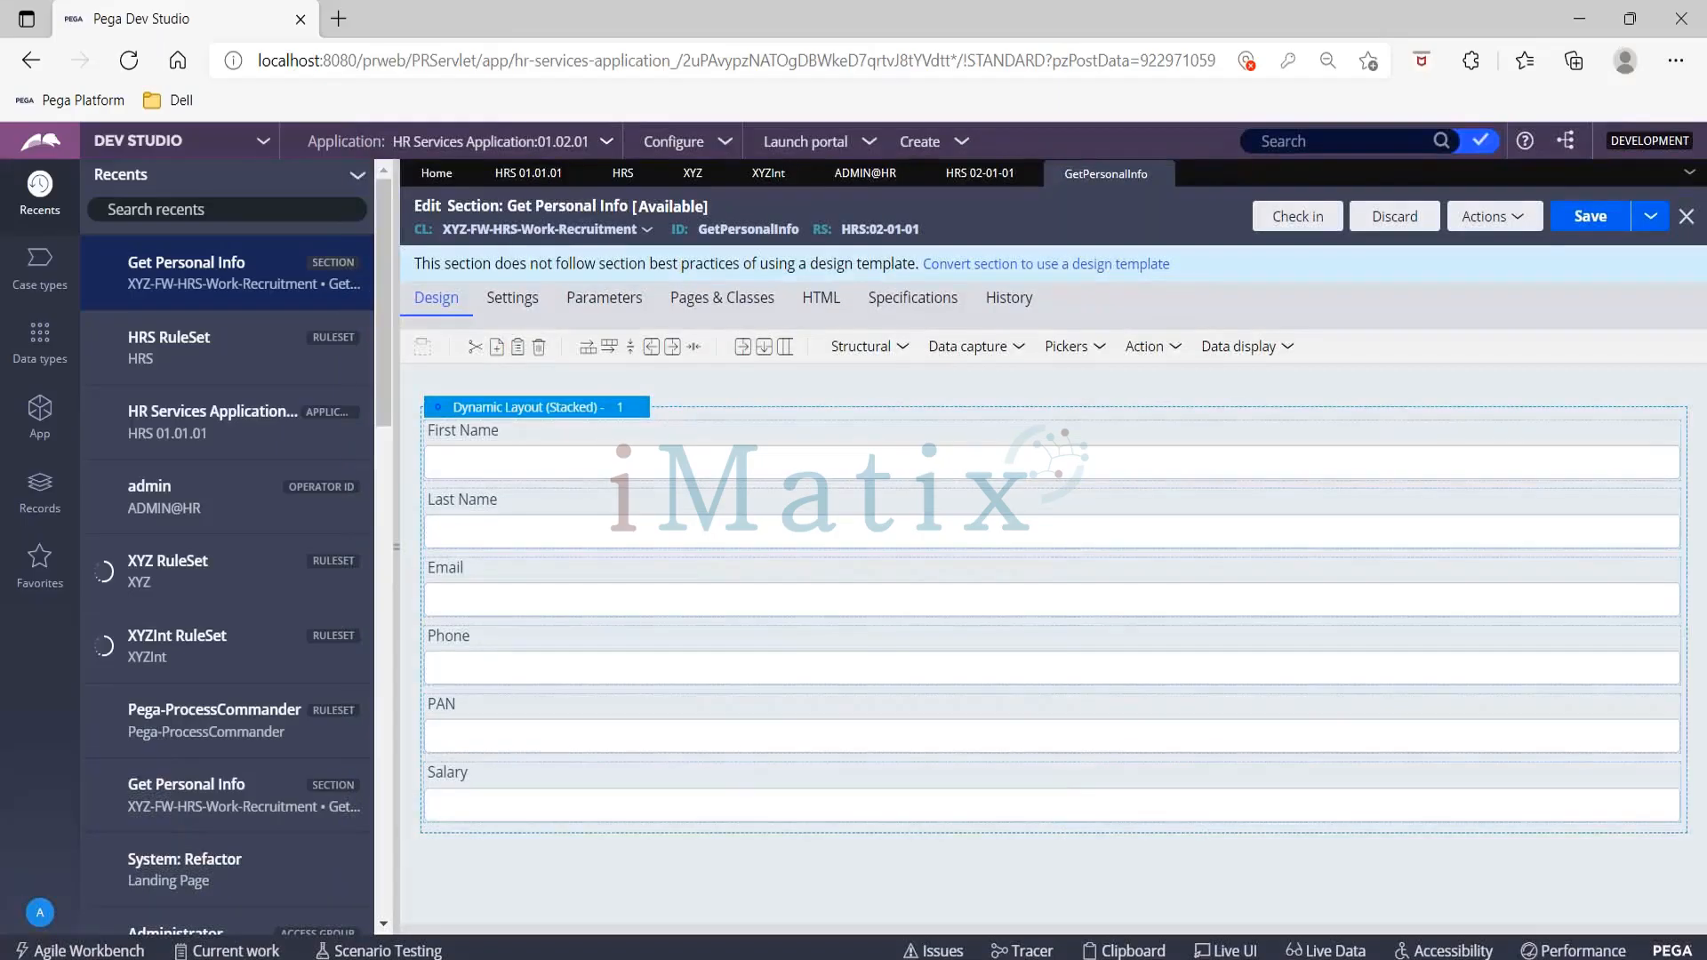
Open the operator profile, examine the personal ruleset entry heading the Rulesets list, and close the profile window
{"action": "left_click", "coordinate": [41, 911]}
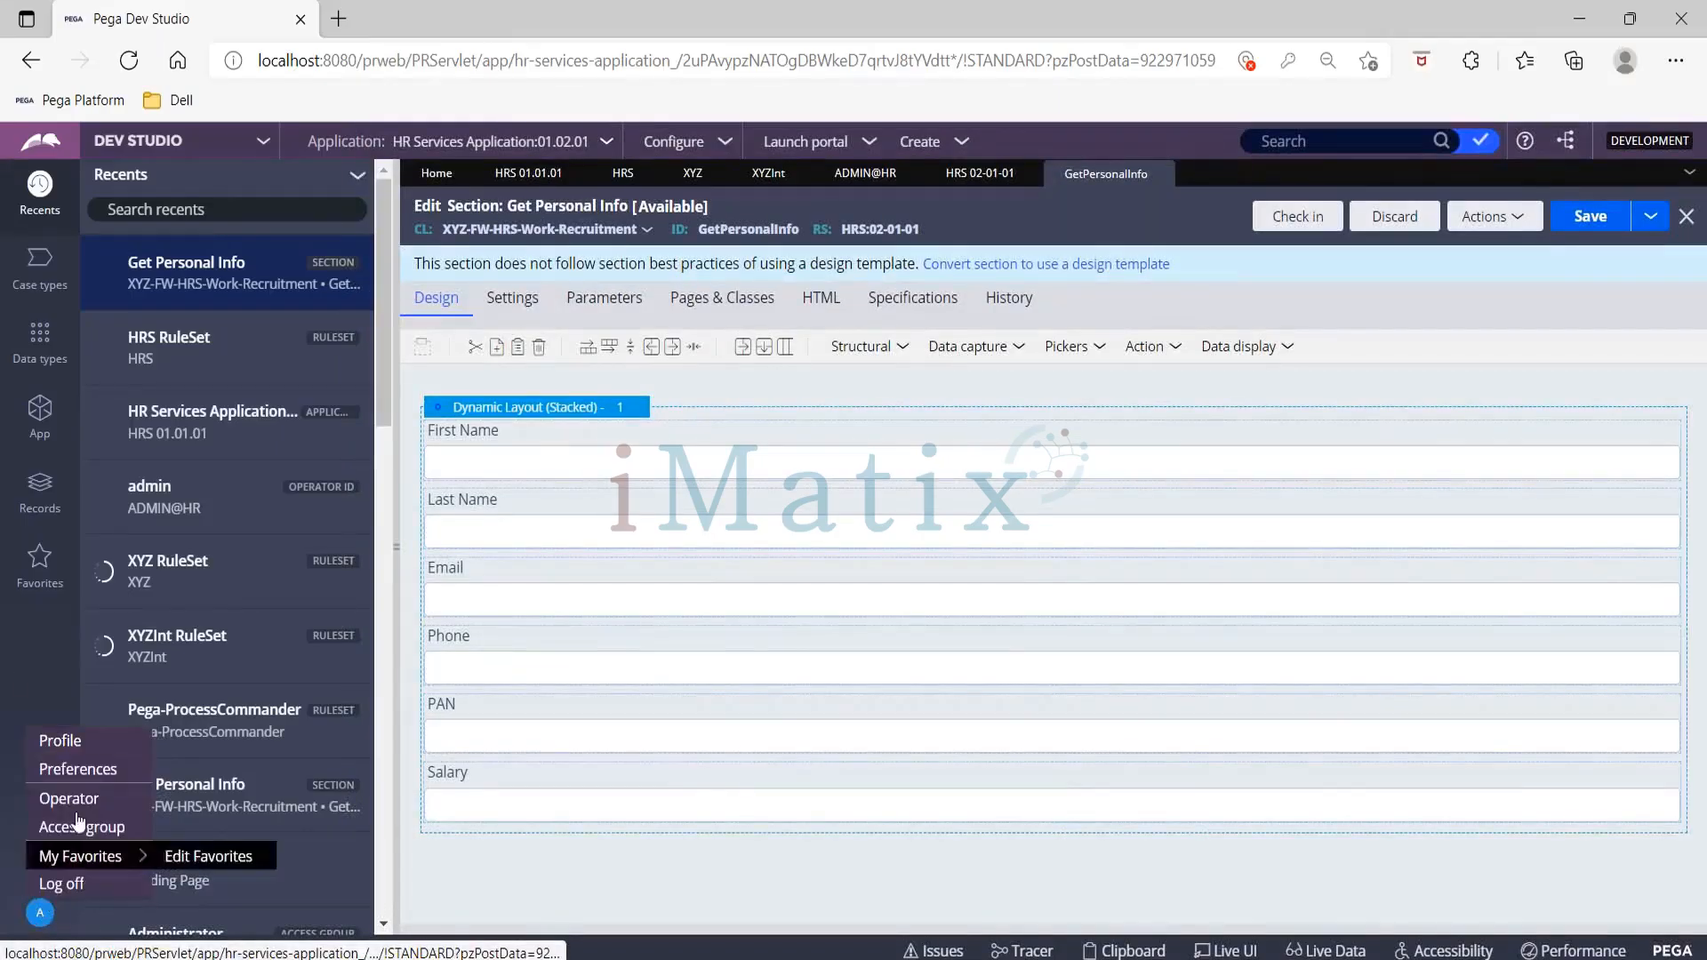
{"action": "left_click", "coordinate": [58, 752]}
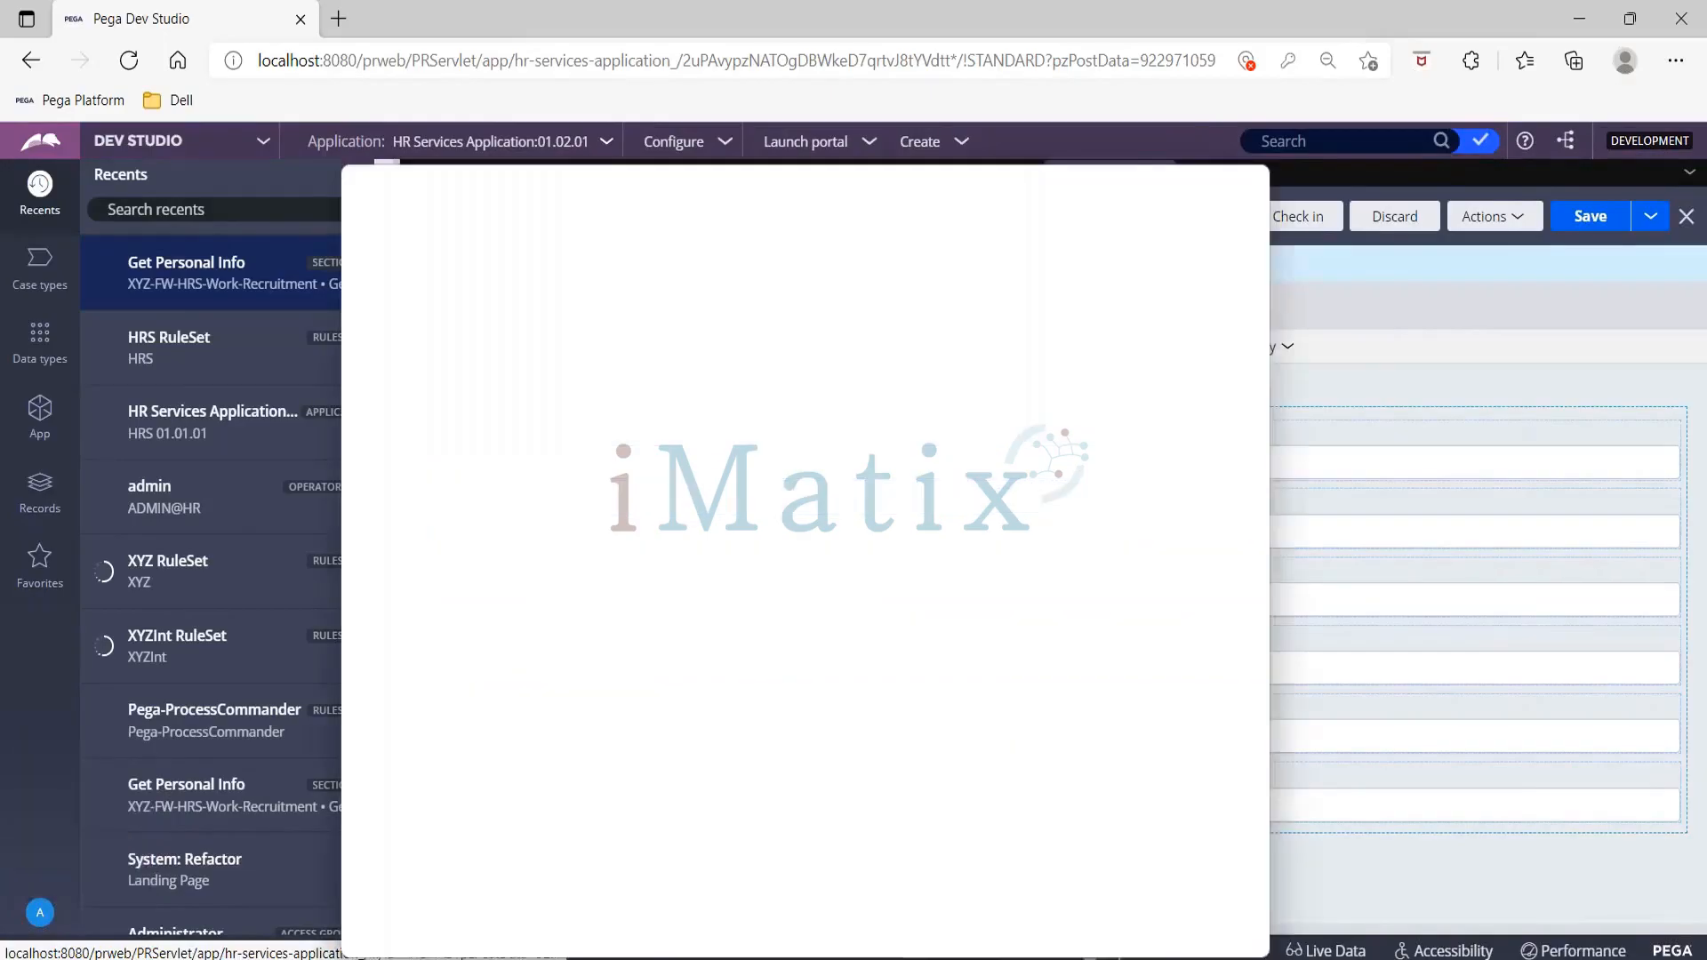
{"action": "left_click_drag", "start_coordinate": [614, 610], "coordinate": [710, 608]}
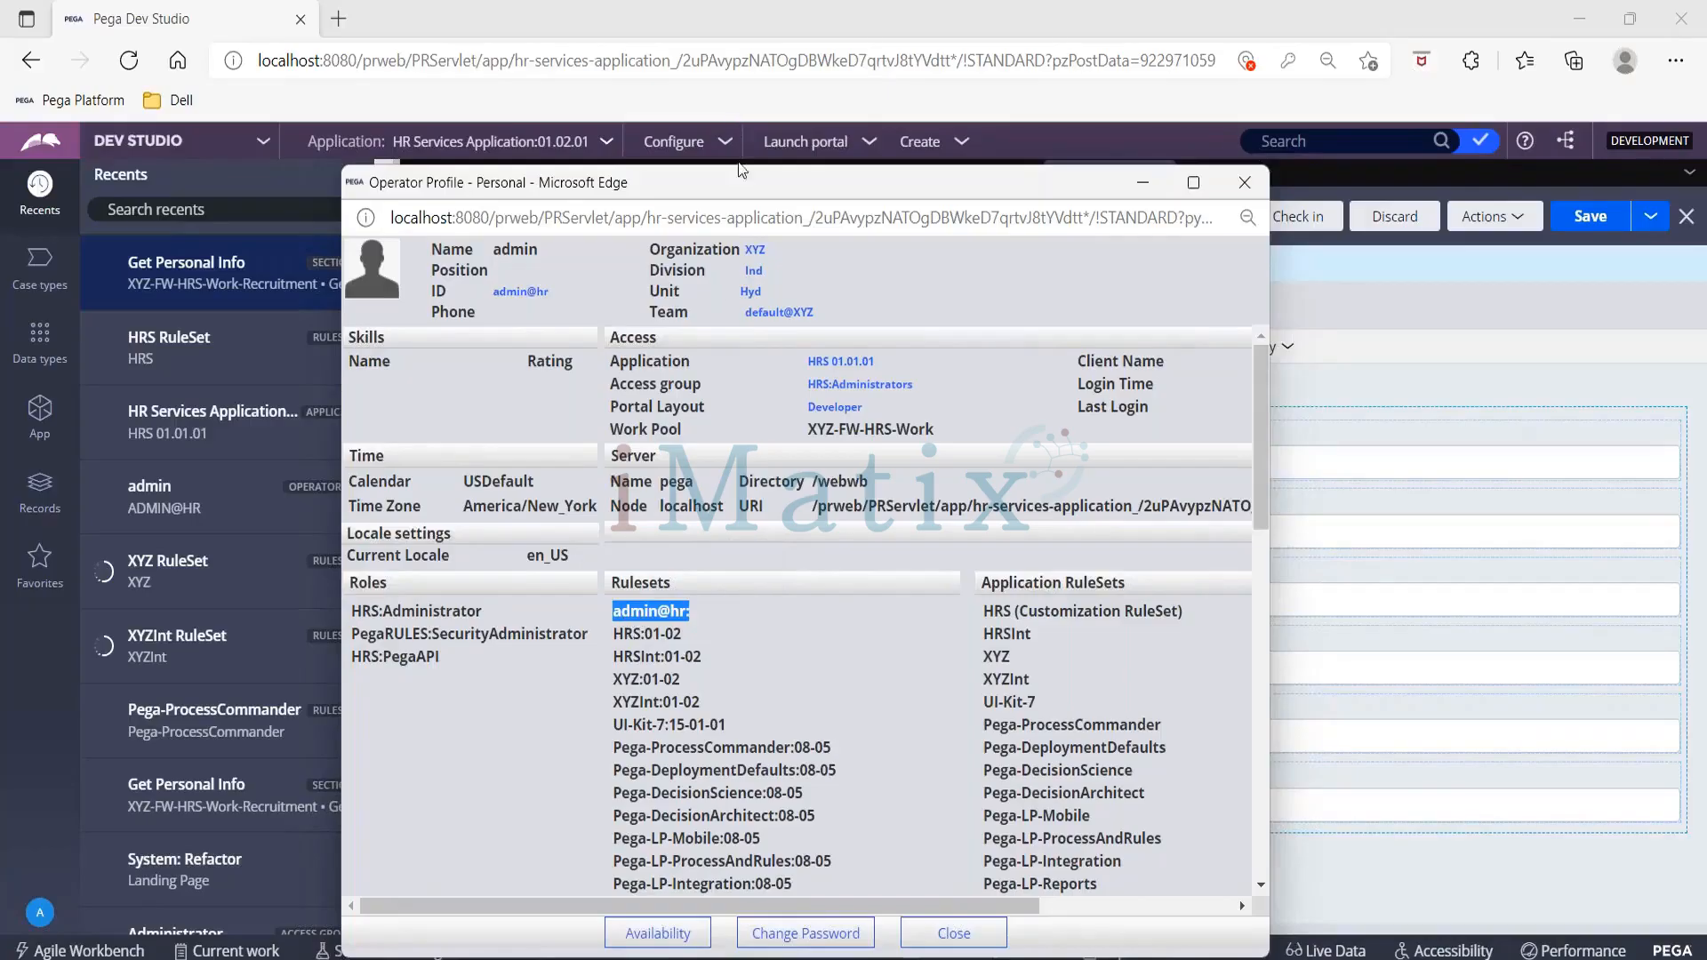
{"action": "double_click", "coordinate": [931, 178]}
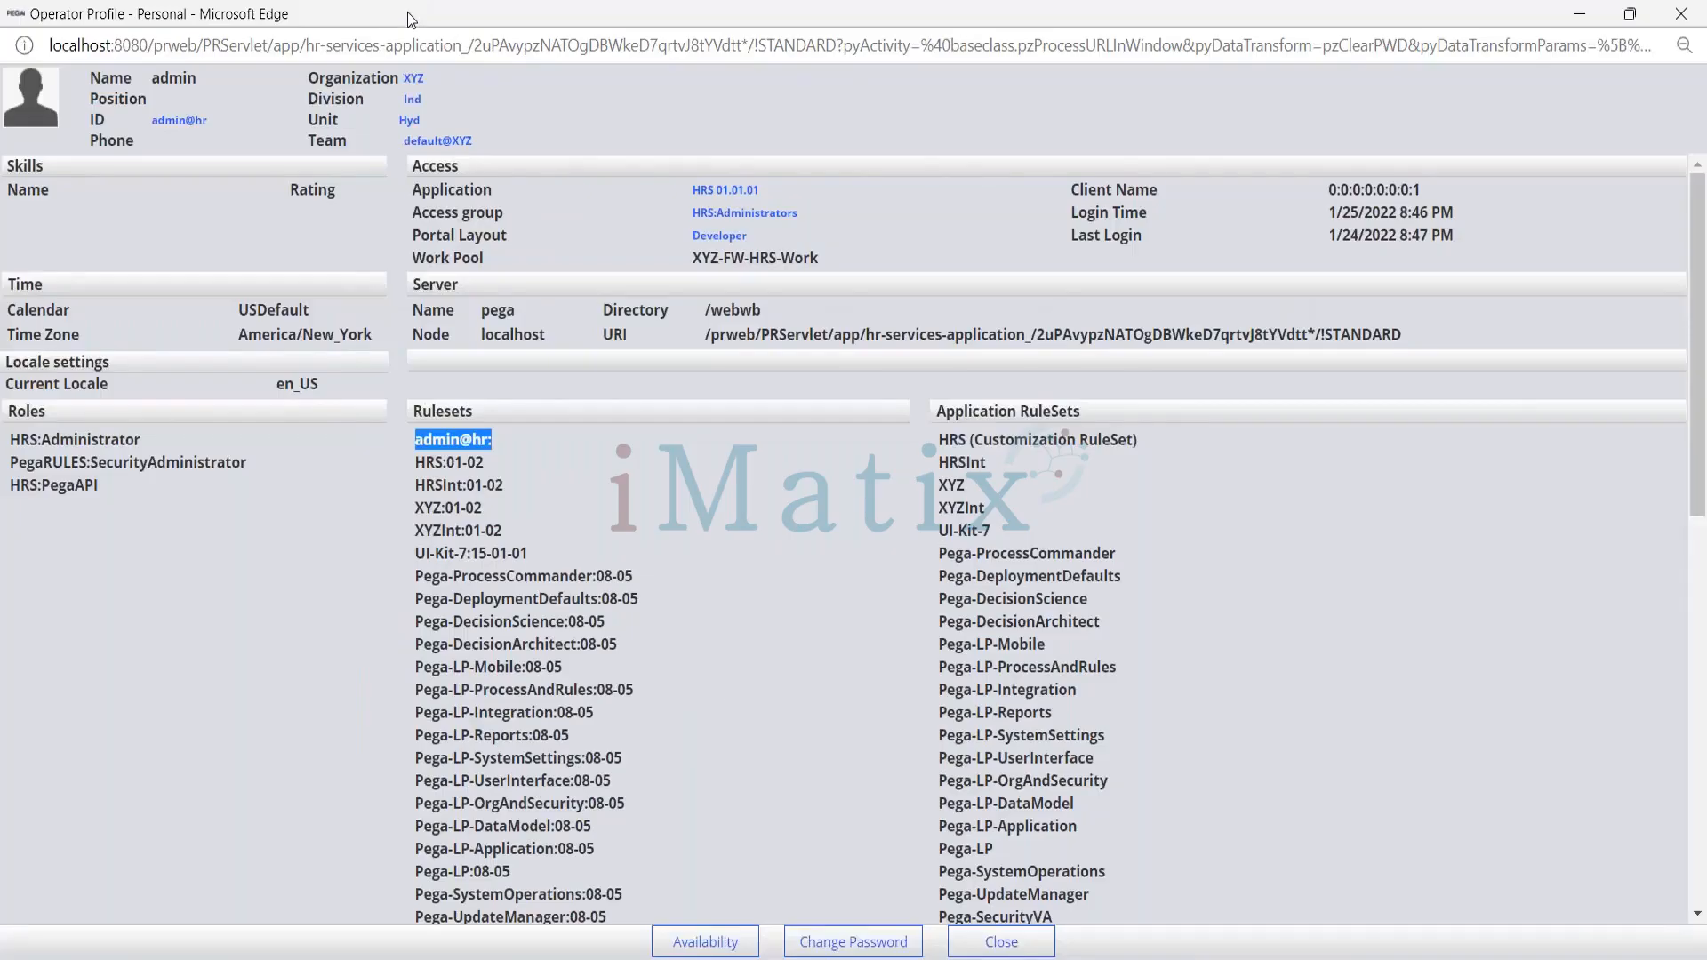
{"action": "double_click", "coordinate": [409, 23]}
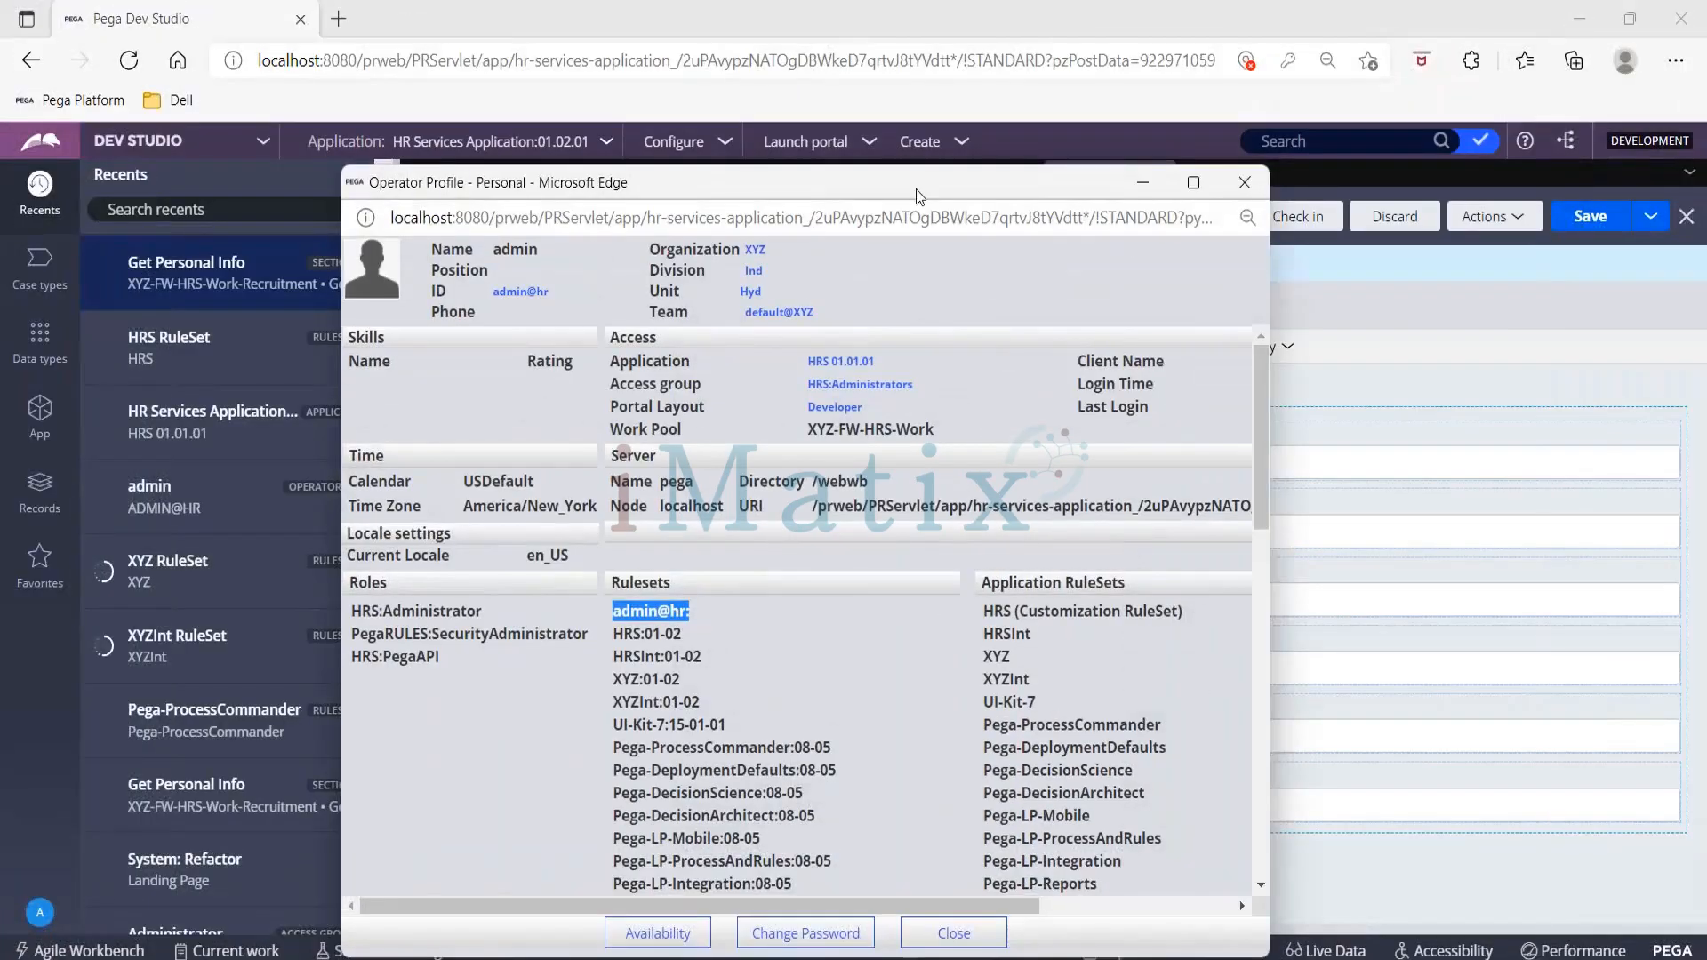
{"action": "left_click", "coordinate": [1081, 260]}
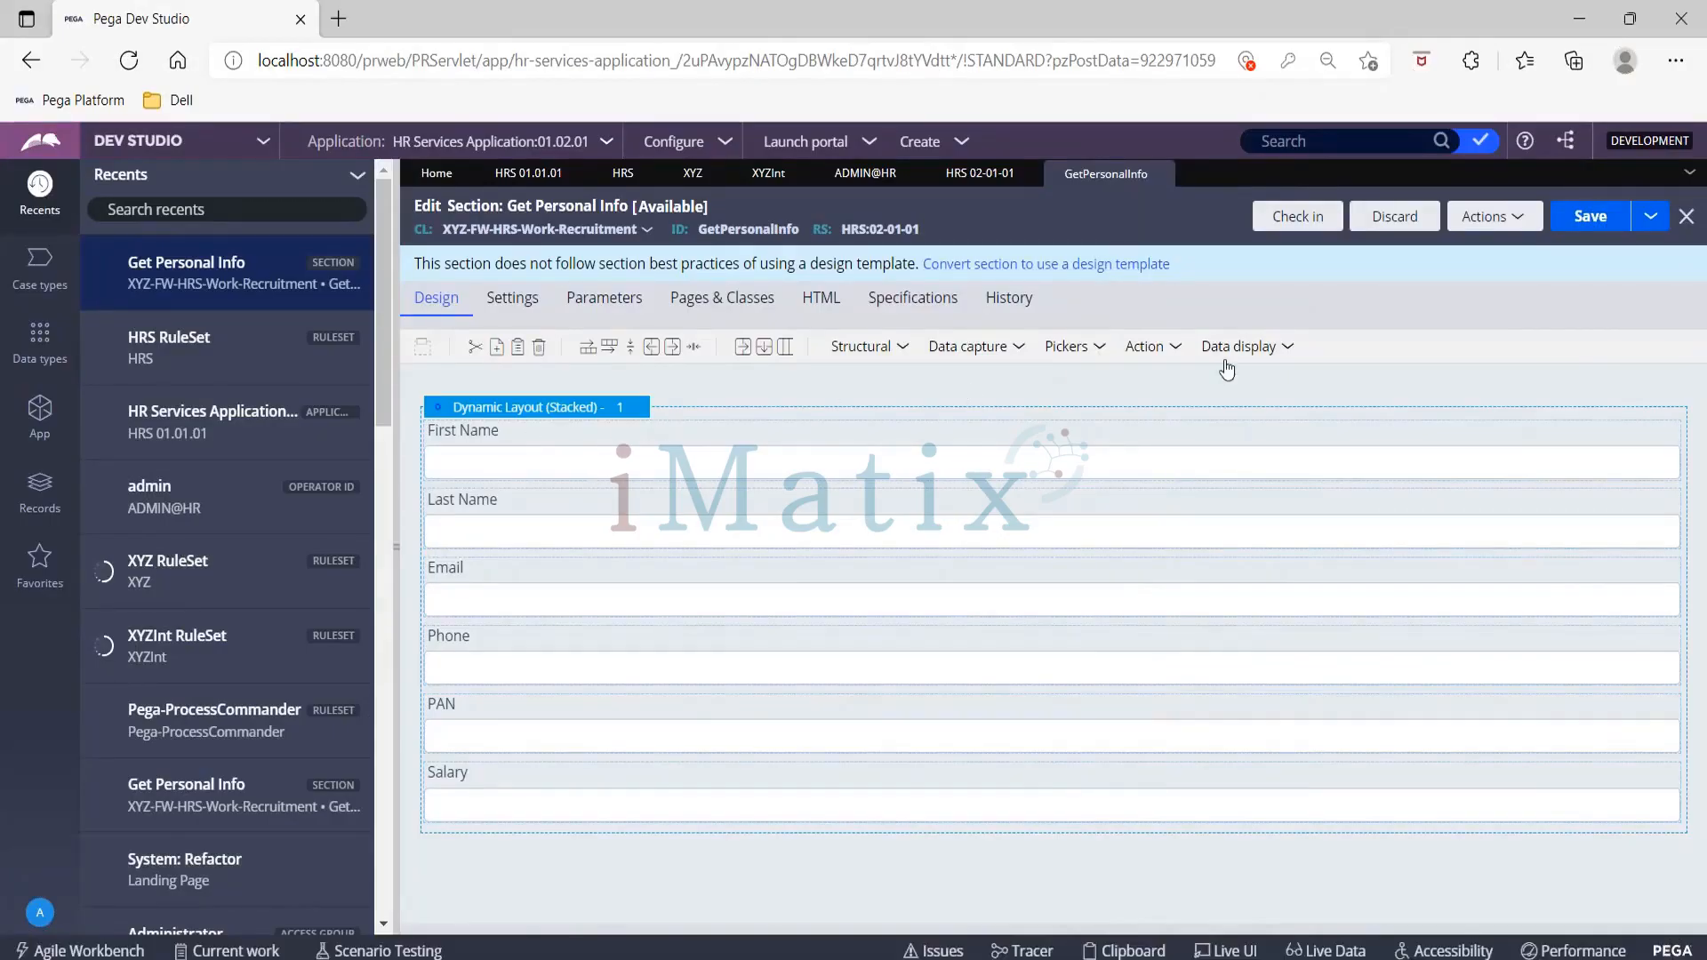
Add a label above the First Name field in the dynamic layout and set its value to Hello World
{"action": "left_click", "coordinate": [1288, 347]}
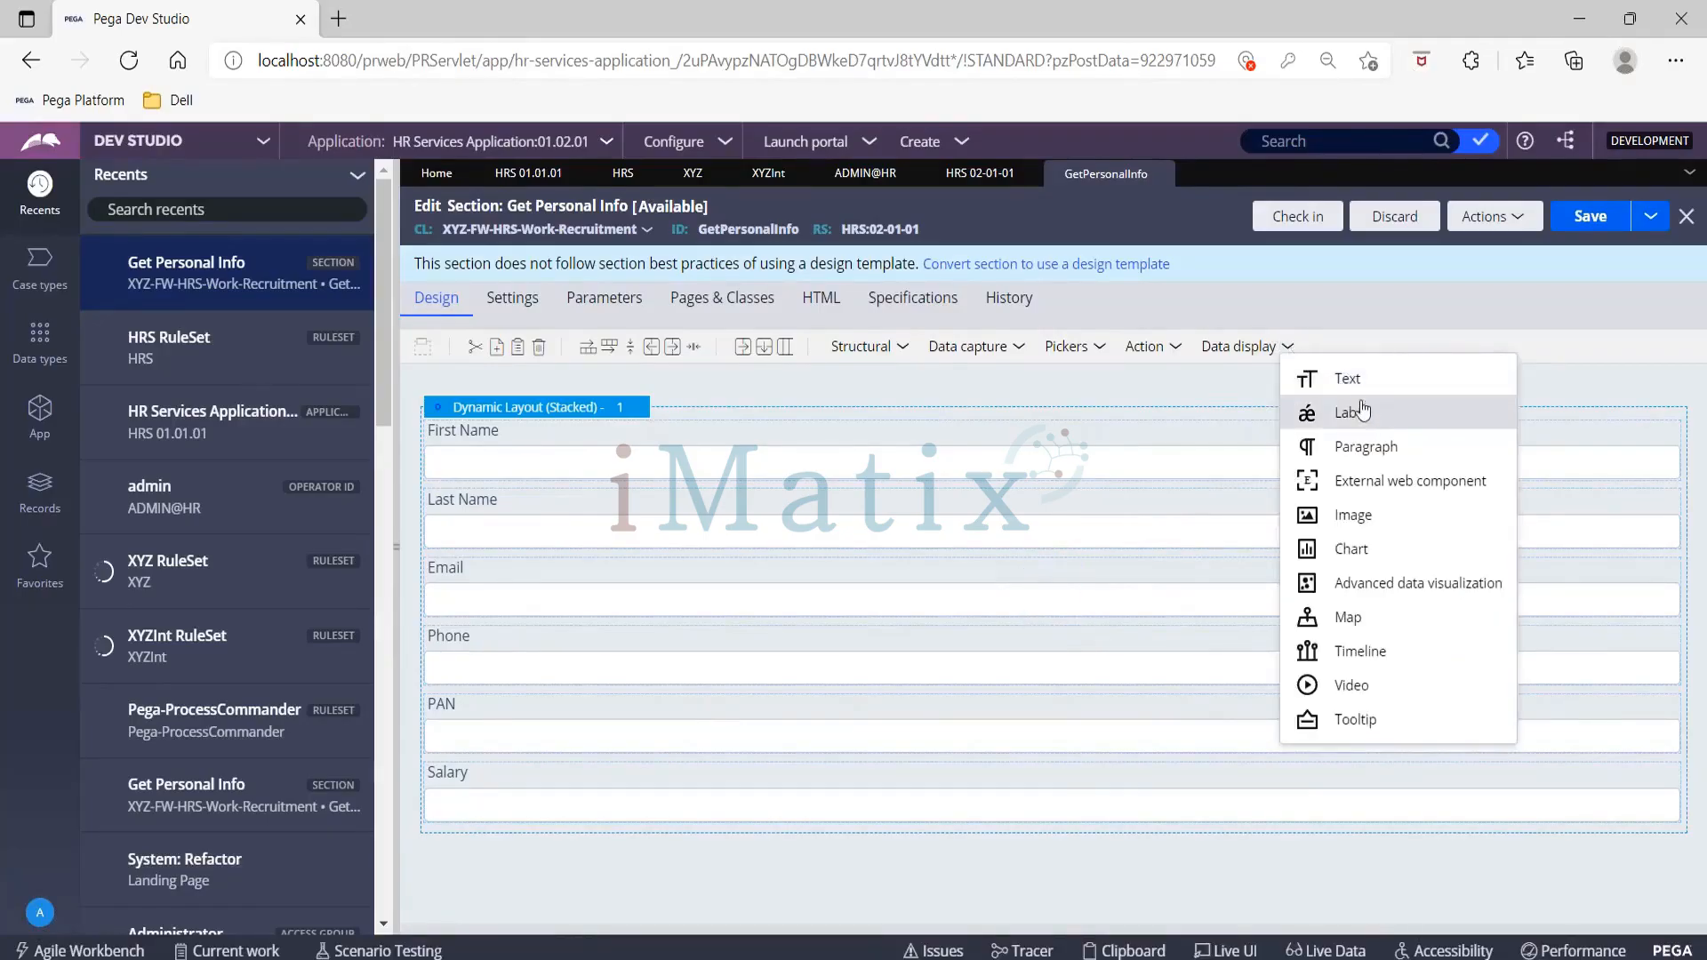
{"action": "left_click_drag", "start_coordinate": [1351, 414], "coordinate": [829, 434]}
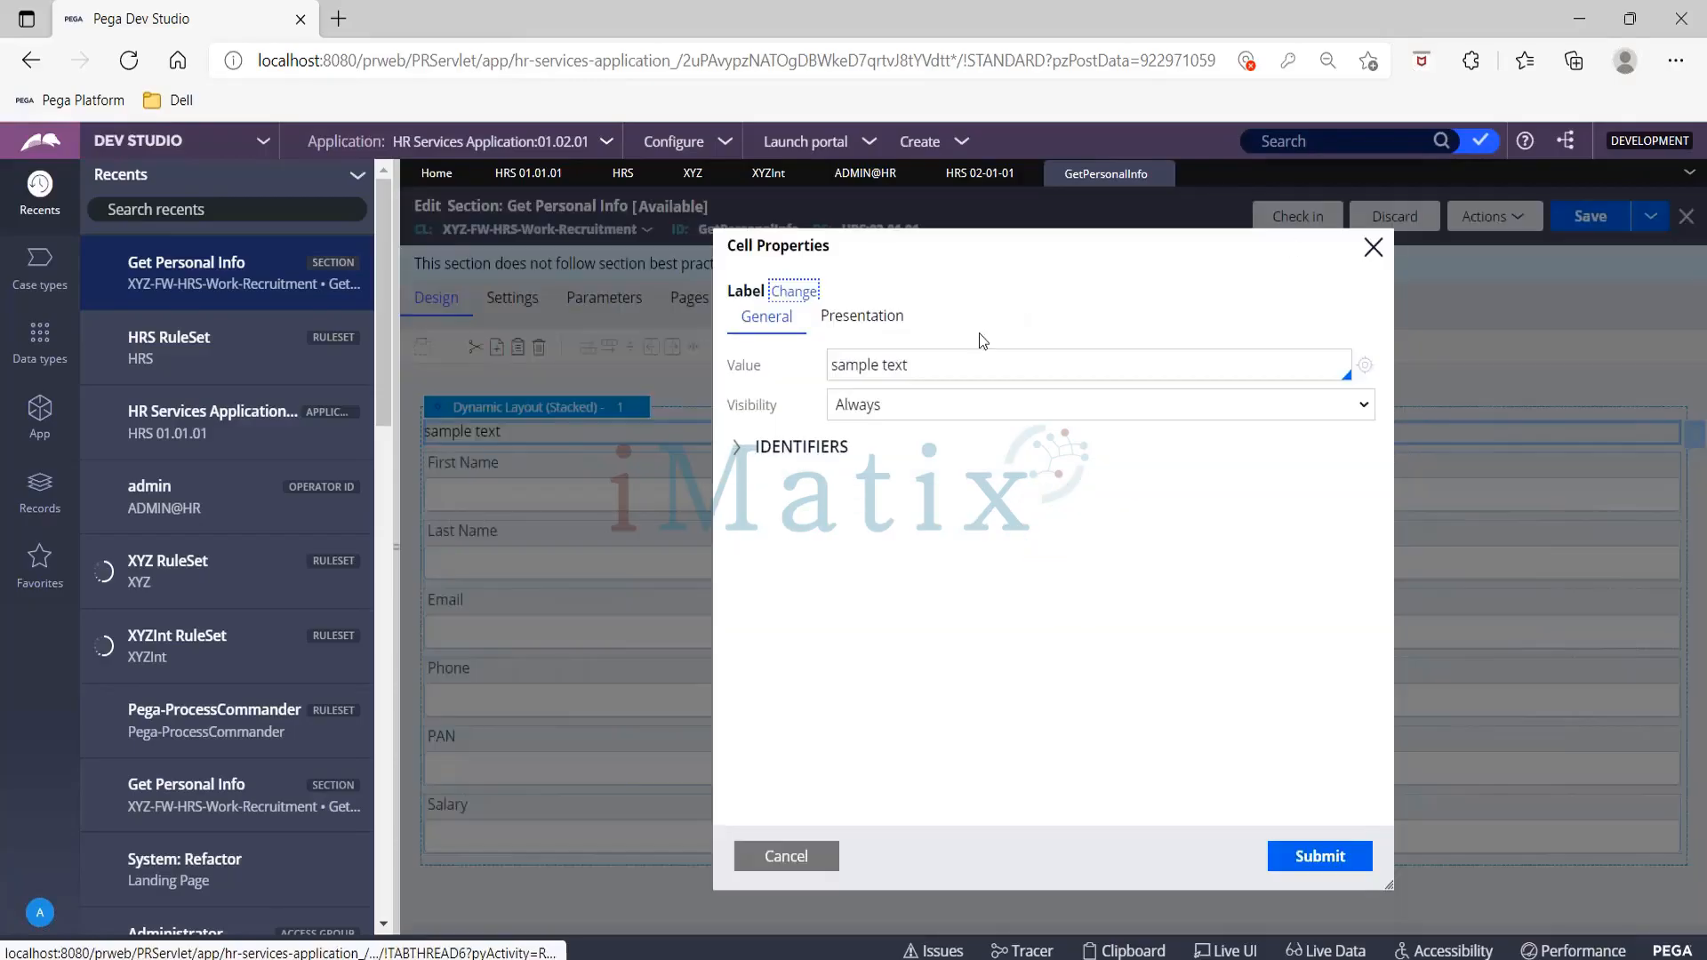
{"action": "left_click", "coordinate": [961, 370]}
{"action": "key", "text": "BackSpace"}
{"action": "key", "text": "BackSpace"}
{"action": "key", "text": "BackSpace"}
{"action": "key", "text": "BackSpace"}
{"action": "key", "text": "BackSpace"}
{"action": "key", "text": "BackSpace"}
{"action": "key", "text": "BackSpace"}
{"action": "key", "text": "BackSpace"}
{"action": "key", "text": "BackSpace"}
{"action": "key", "text": "BackSpace"}
{"action": "key", "text": "BackSpace"}
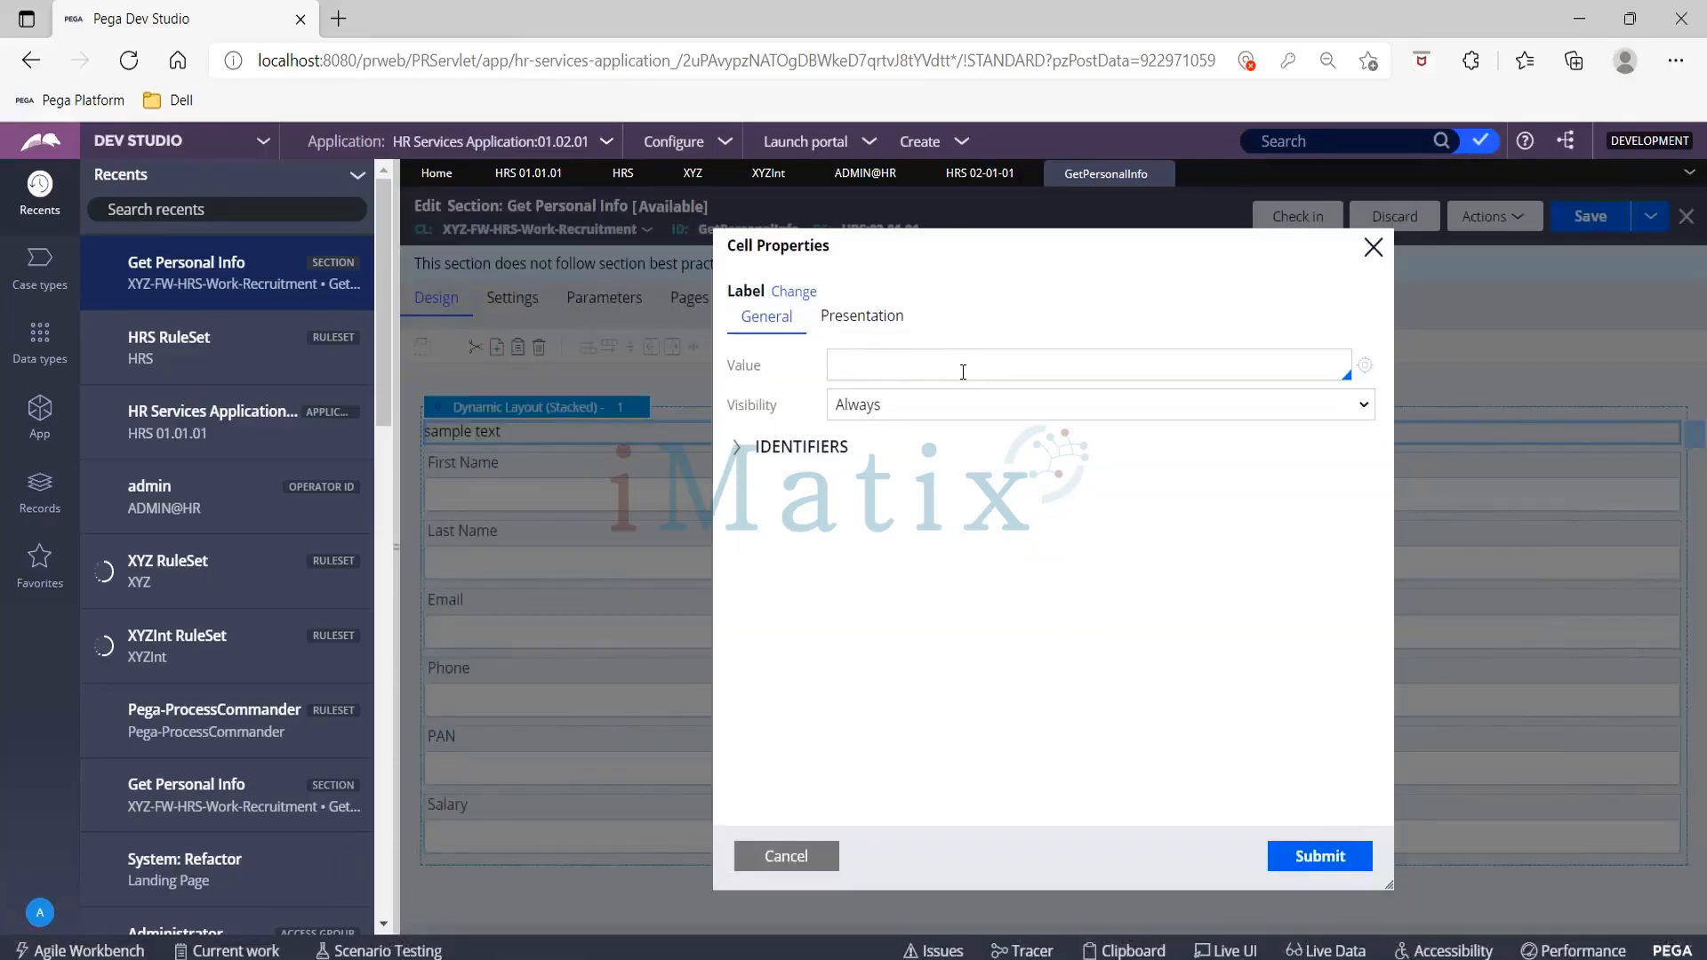
{"action": "type", "text": "Hello World"}
{"action": "left_click", "coordinate": [1307, 860]}
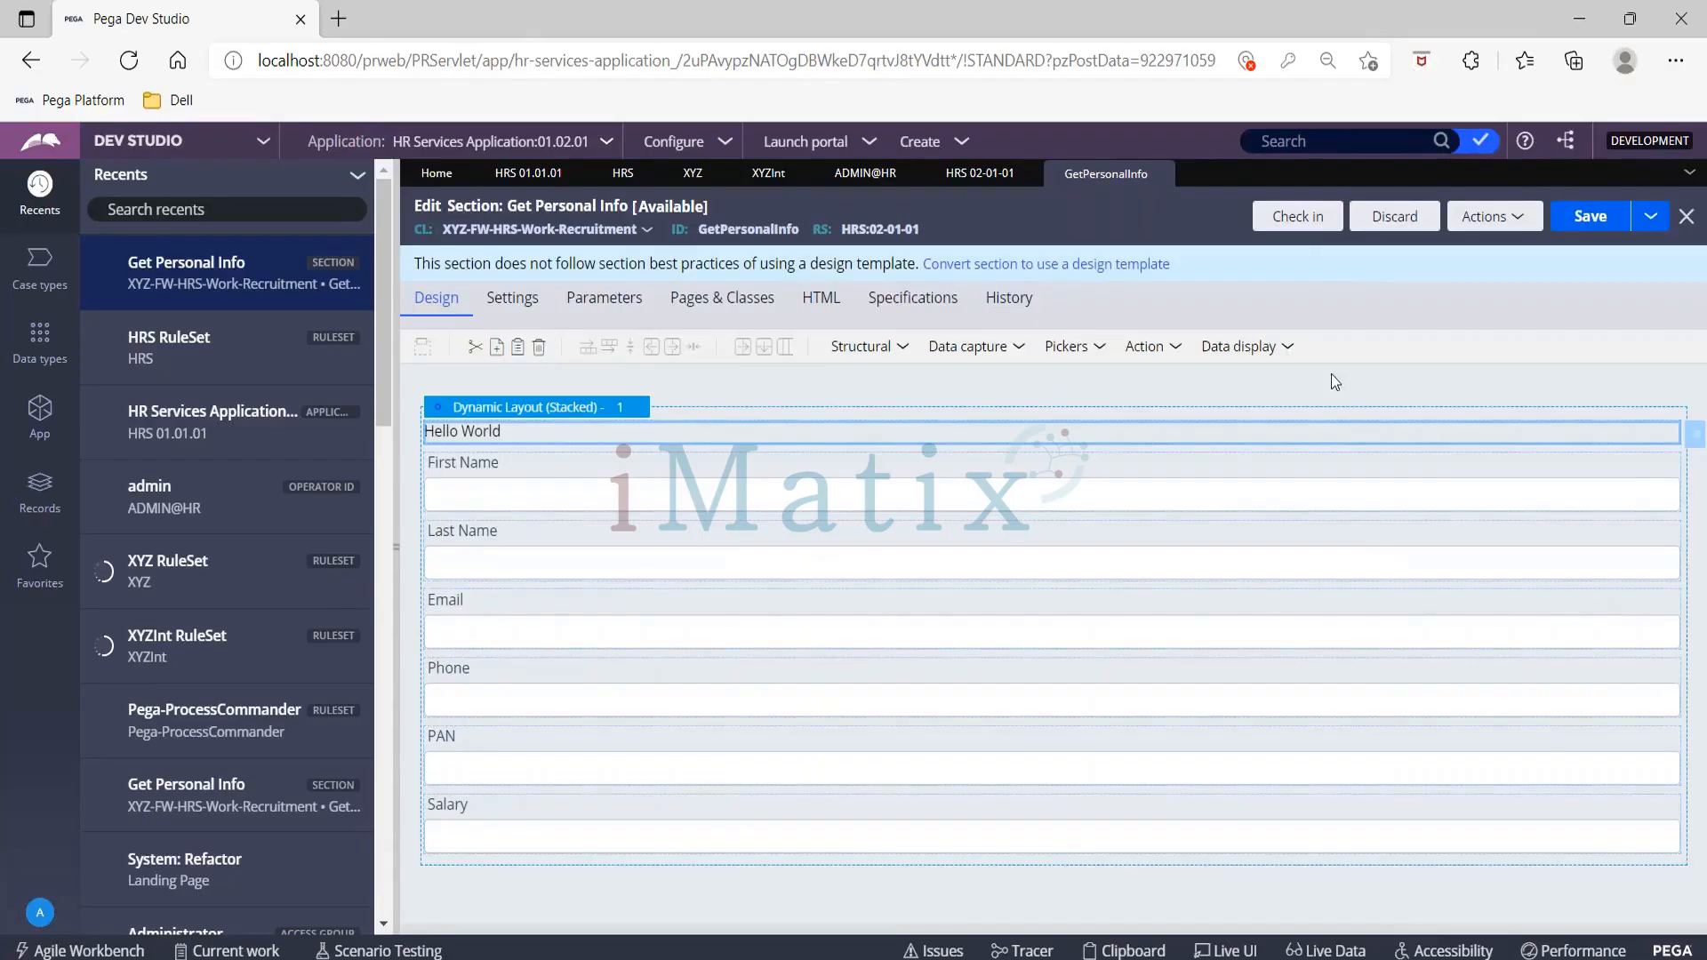
Try to check in the Get Personal Info section with the comment Wip-Story67676, and dismiss the check-in dialog
{"action": "left_click", "coordinate": [1287, 229]}
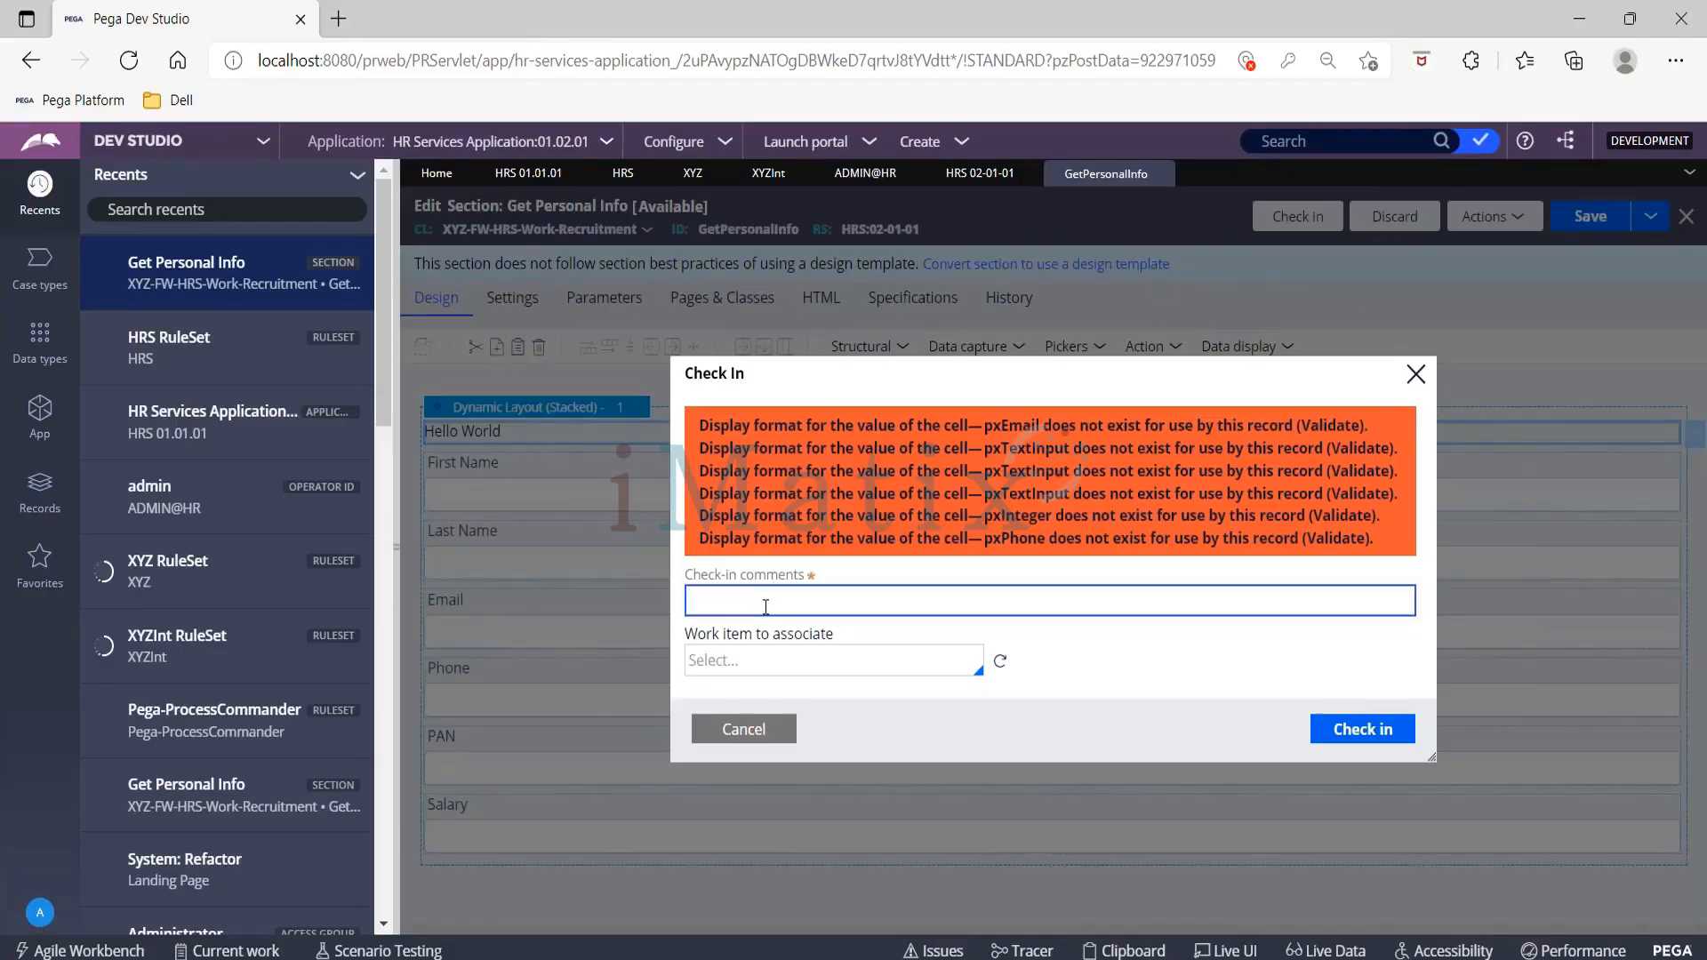
{"action": "type", "text": "Wip-Story67676"}
{"action": "left_click", "coordinate": [1378, 745]}
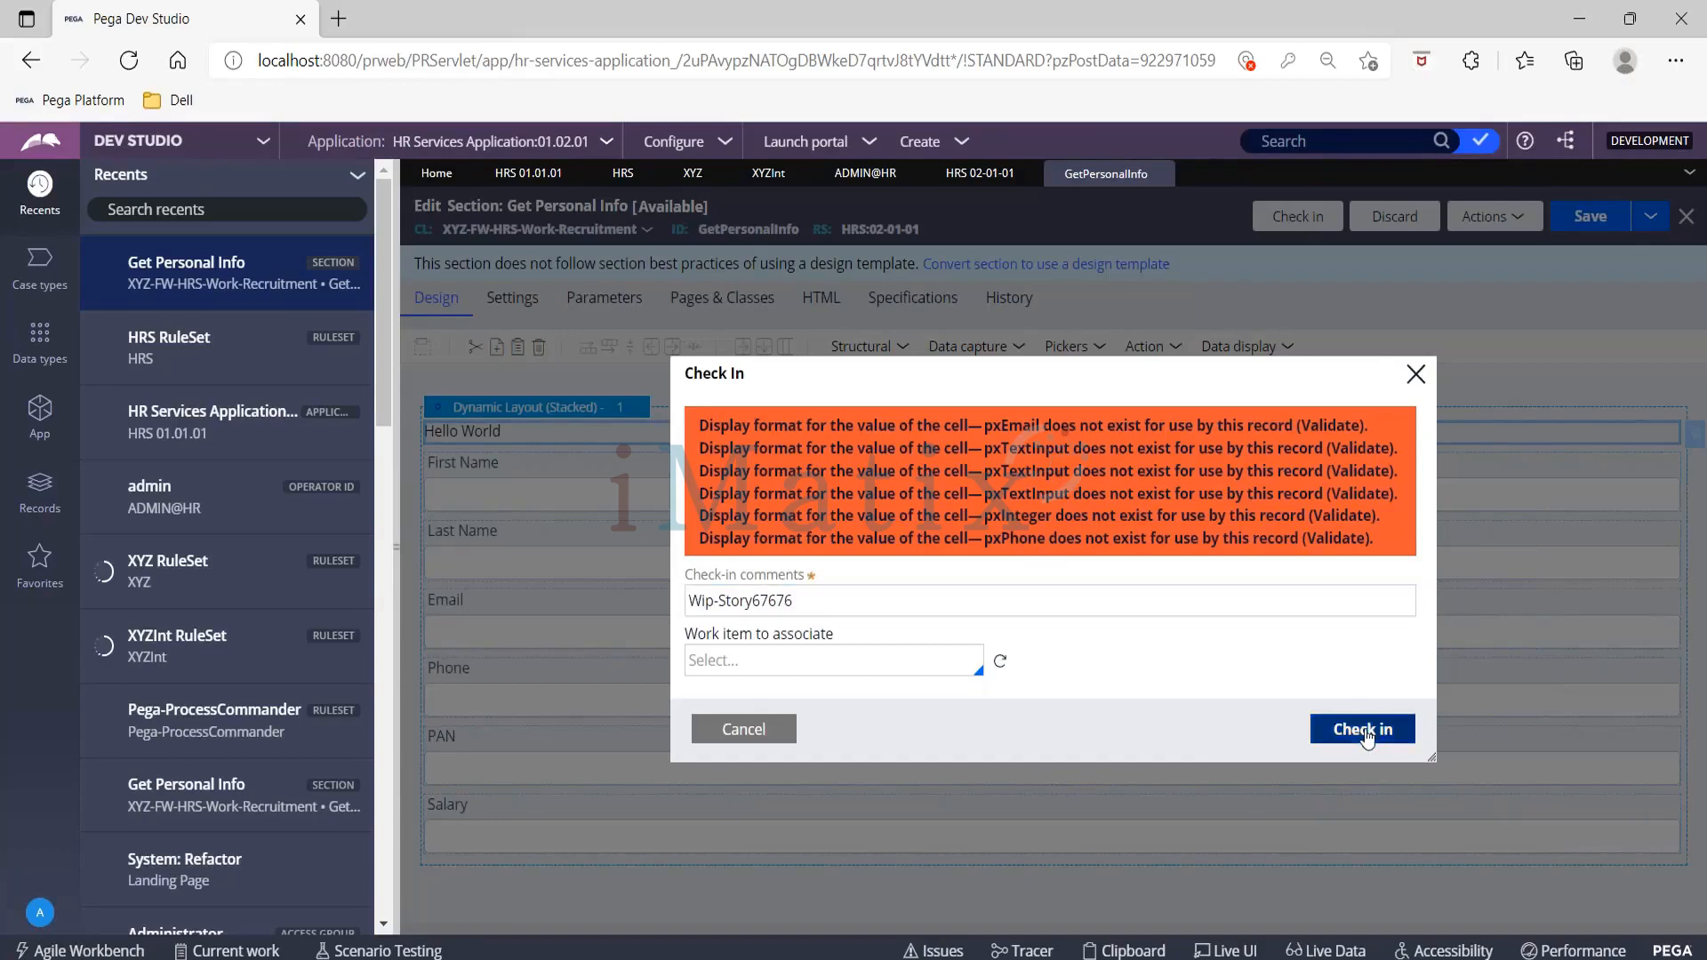
{"action": "left_click", "coordinate": [1414, 375]}
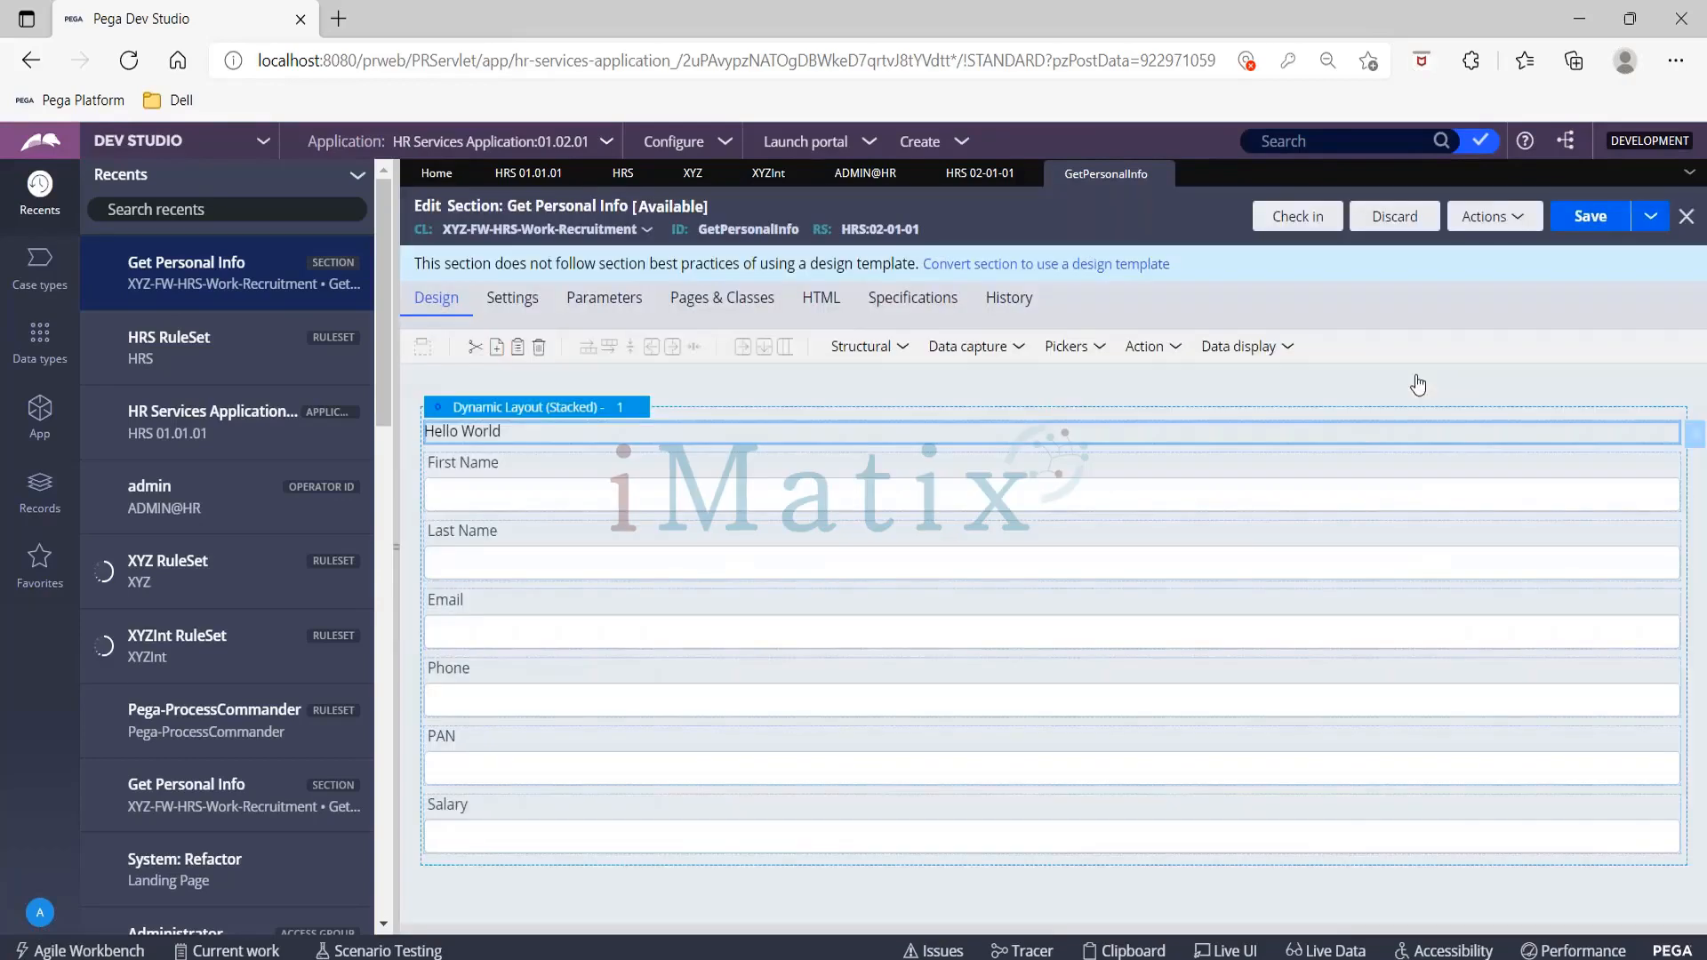
Try to check in the section again with the comment WIP, and dismiss the dialog
{"action": "left_click", "coordinate": [1287, 219]}
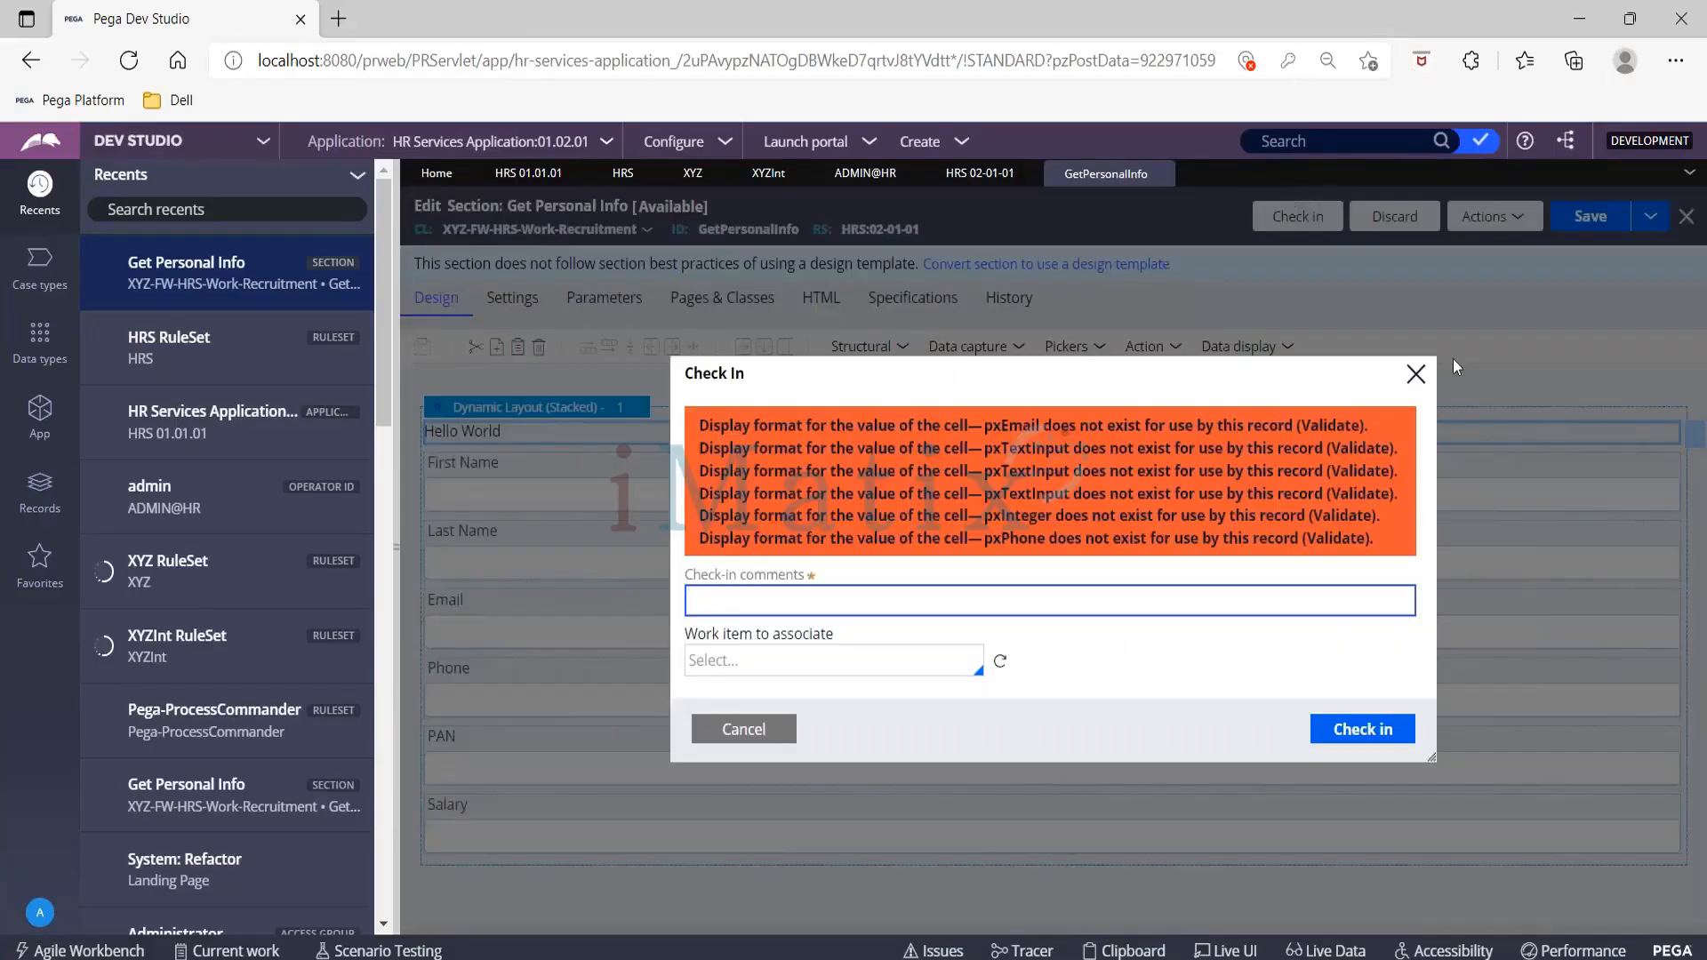
{"action": "type", "text": "WIP"}
{"action": "left_click", "coordinate": [1358, 730]}
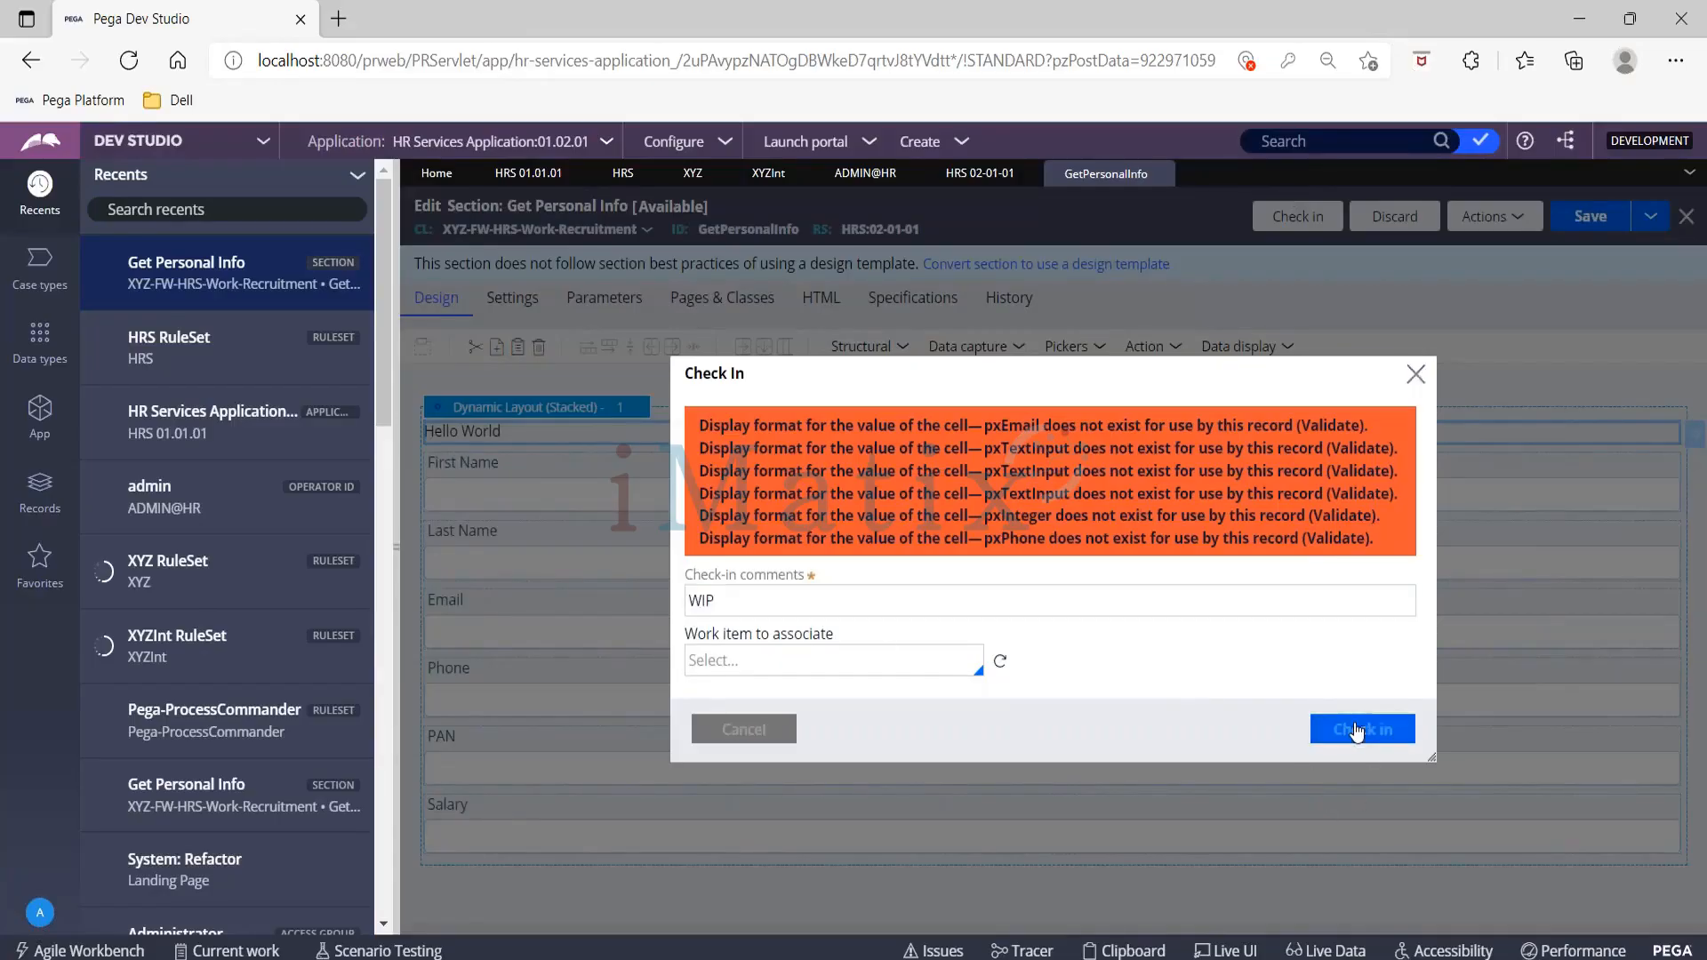
{"action": "left_click", "coordinate": [1417, 374]}
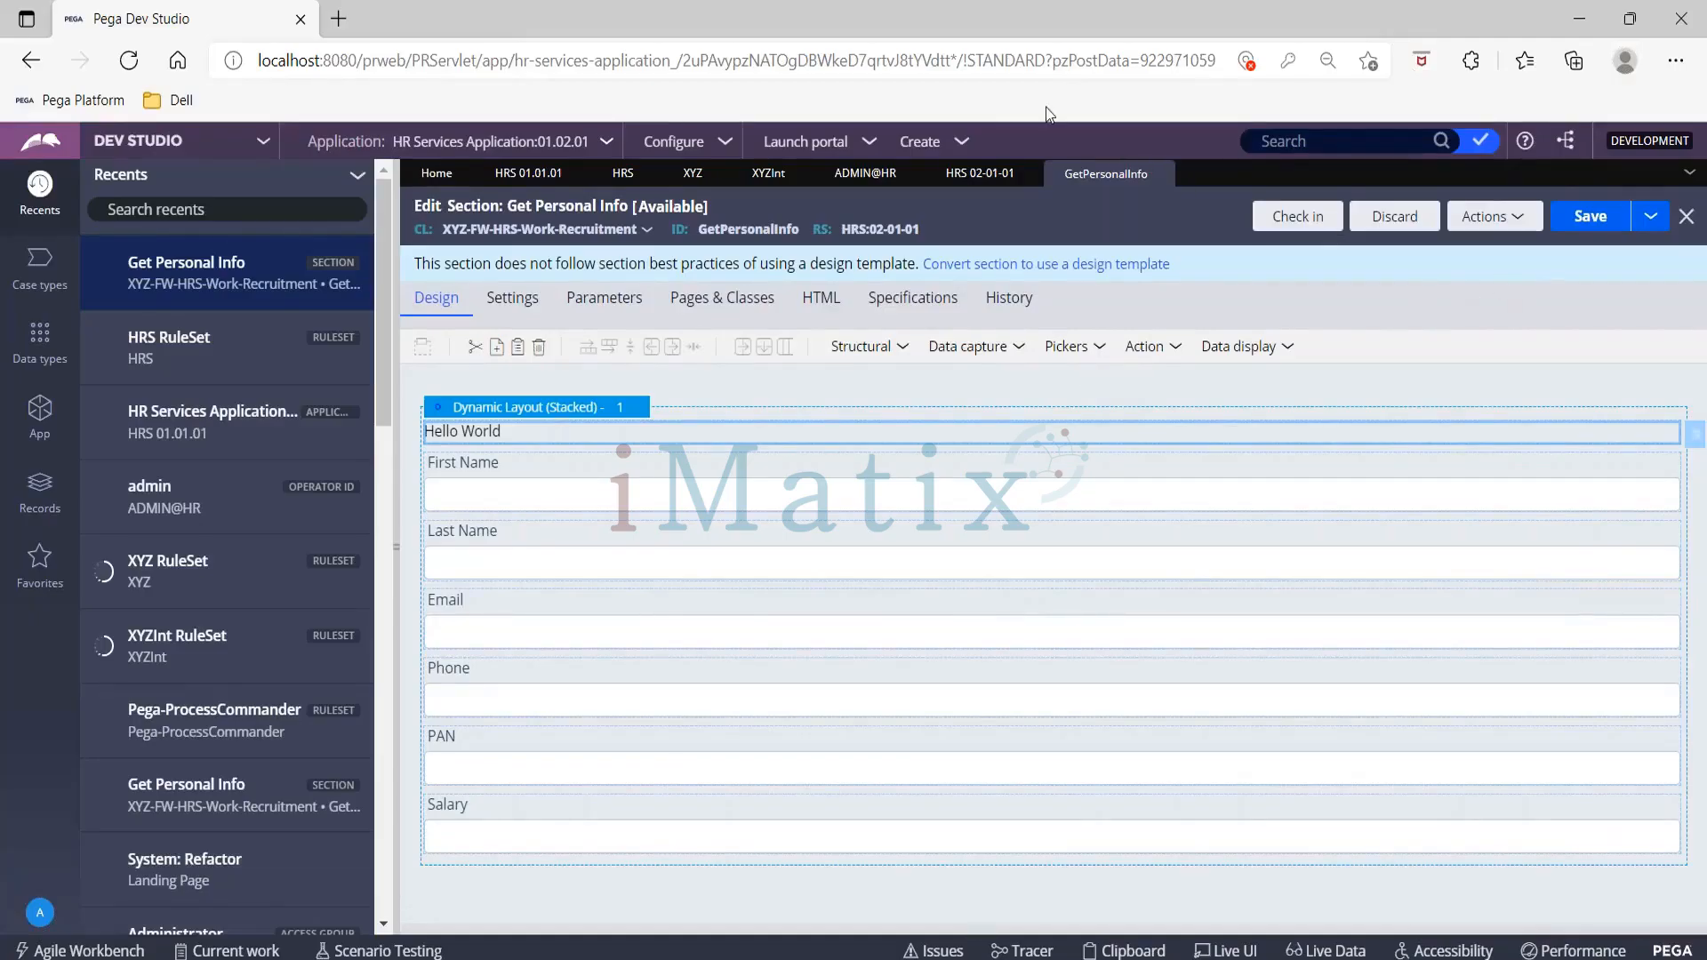
Open the bulk actions for the checked-out records, examine the available actions CheckIn, Open and Discard, and close the window
{"action": "left_click", "coordinate": [1482, 142]}
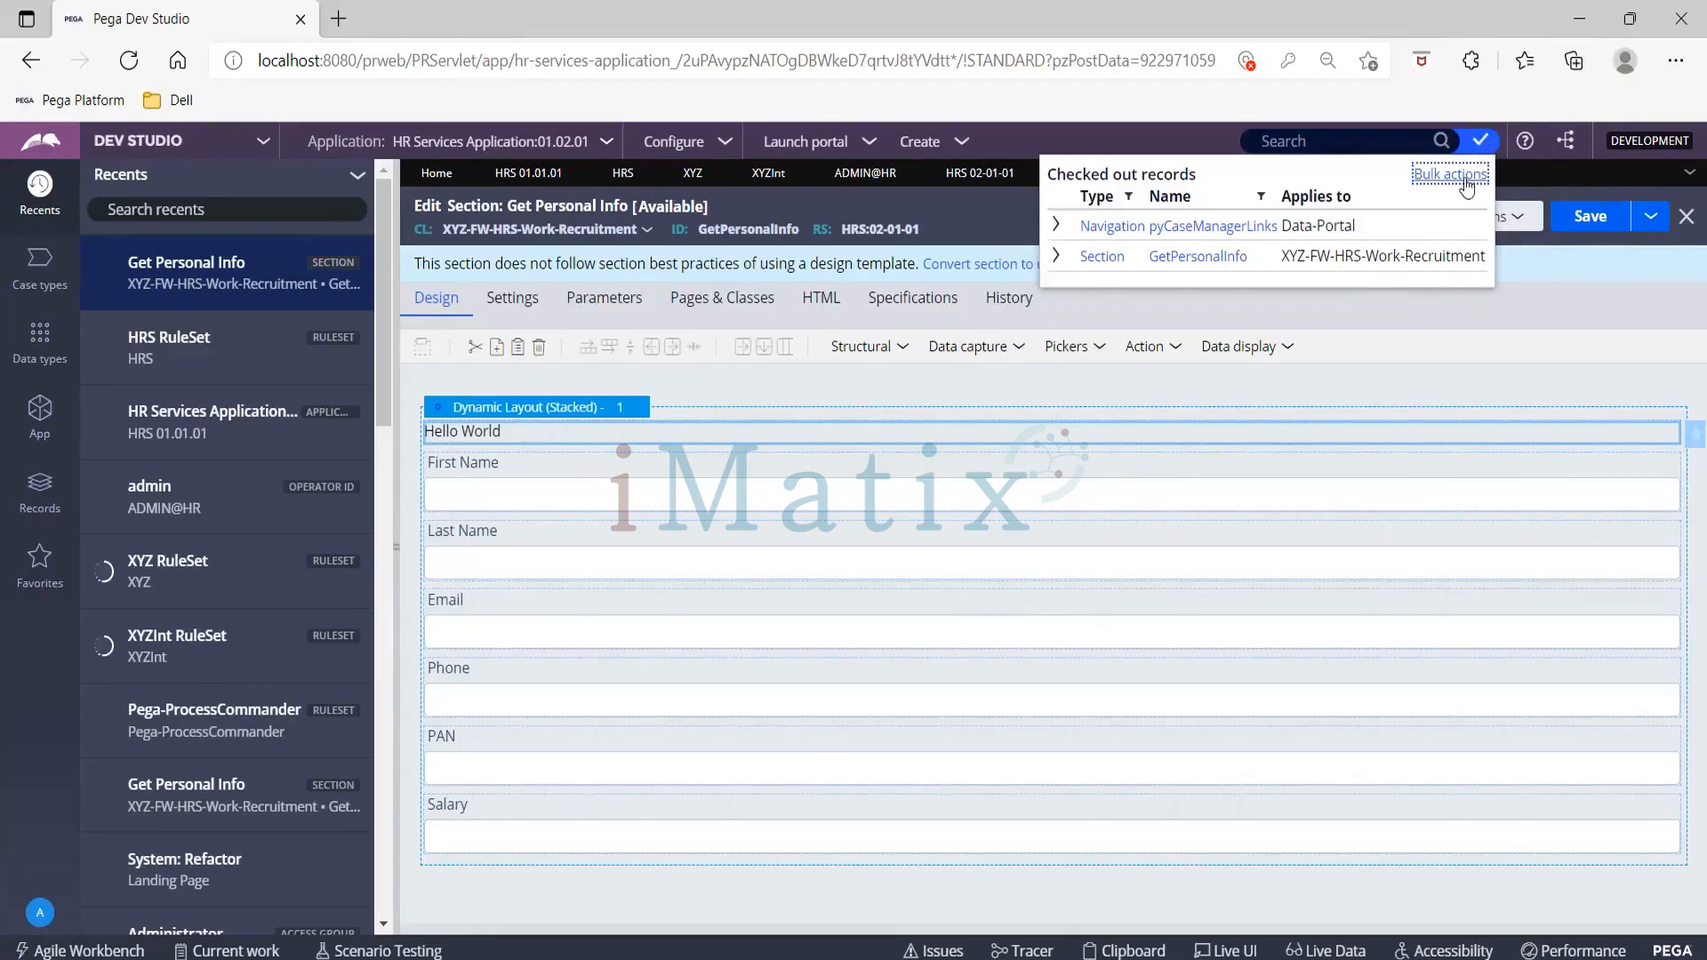
{"action": "left_click", "coordinate": [1465, 178]}
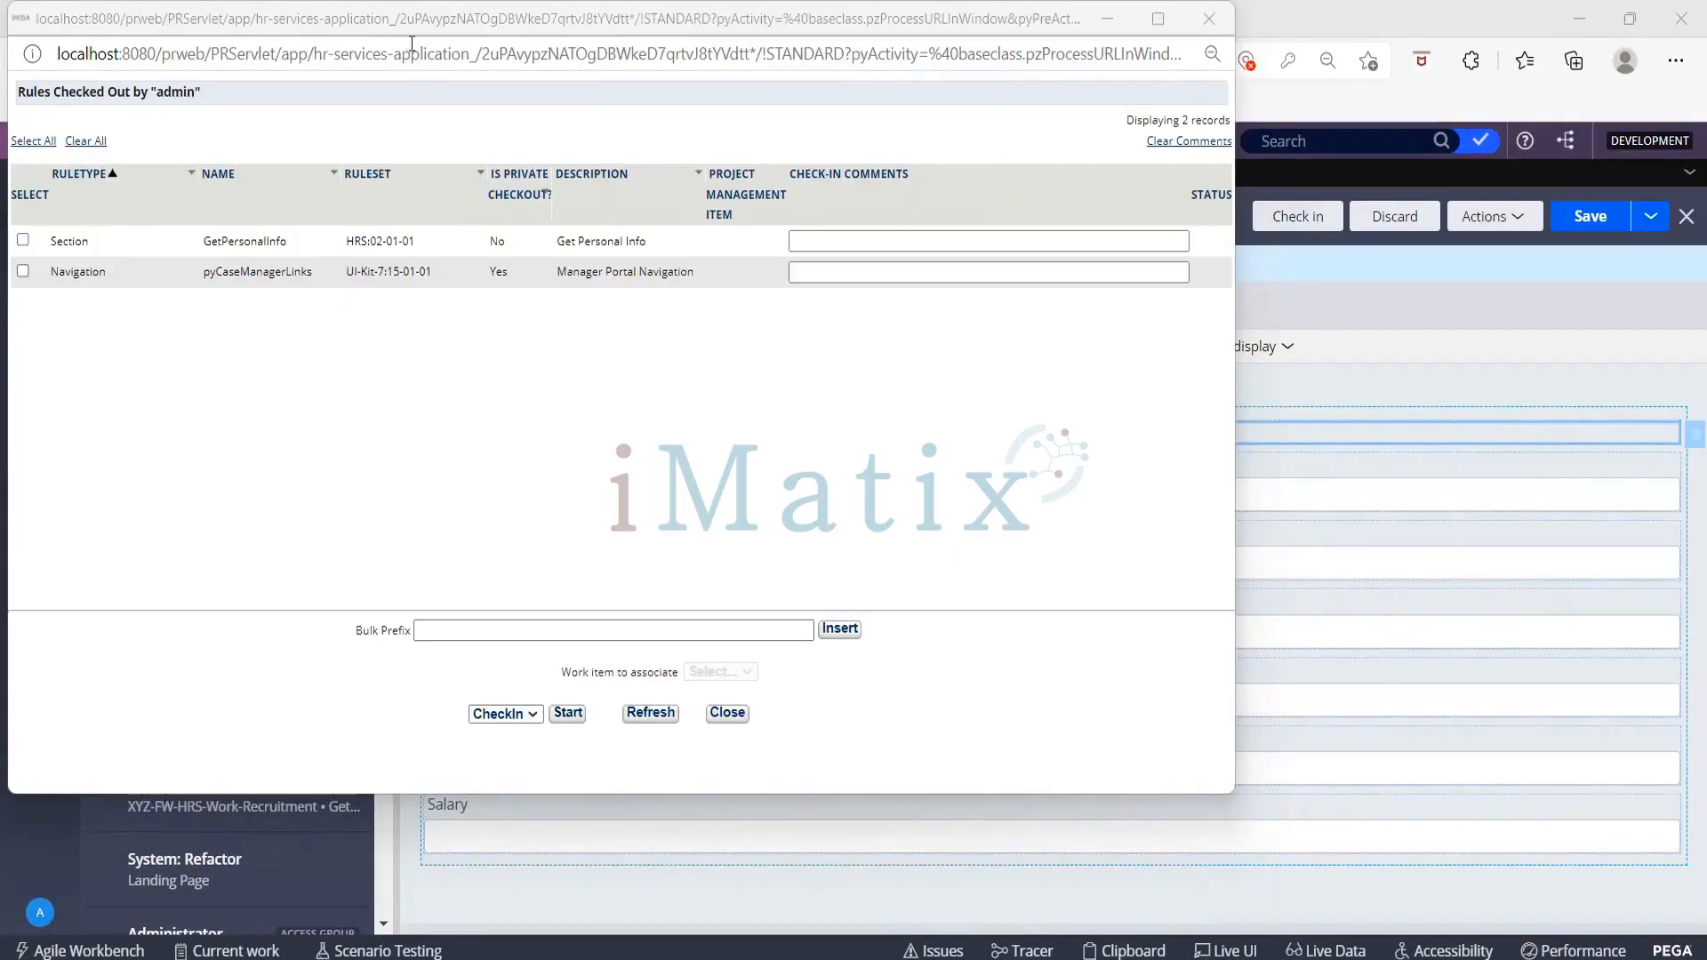
{"action": "left_click_drag", "start_coordinate": [409, 21], "coordinate": [471, 147]}
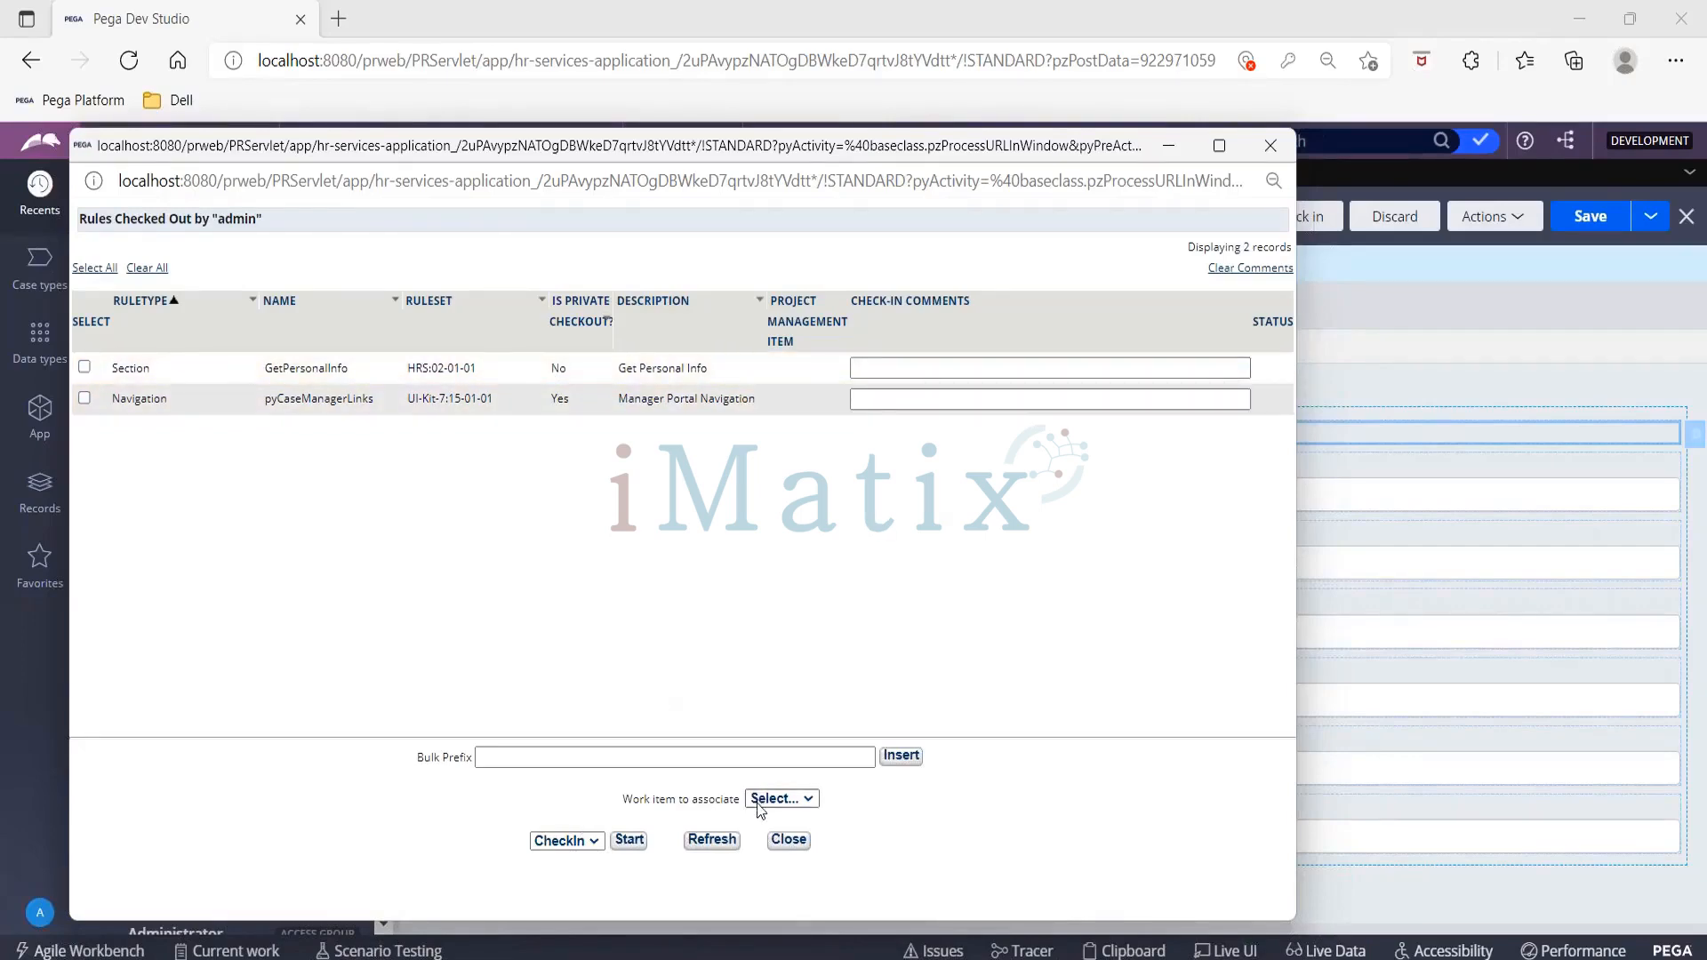
{"action": "left_click", "coordinate": [592, 846]}
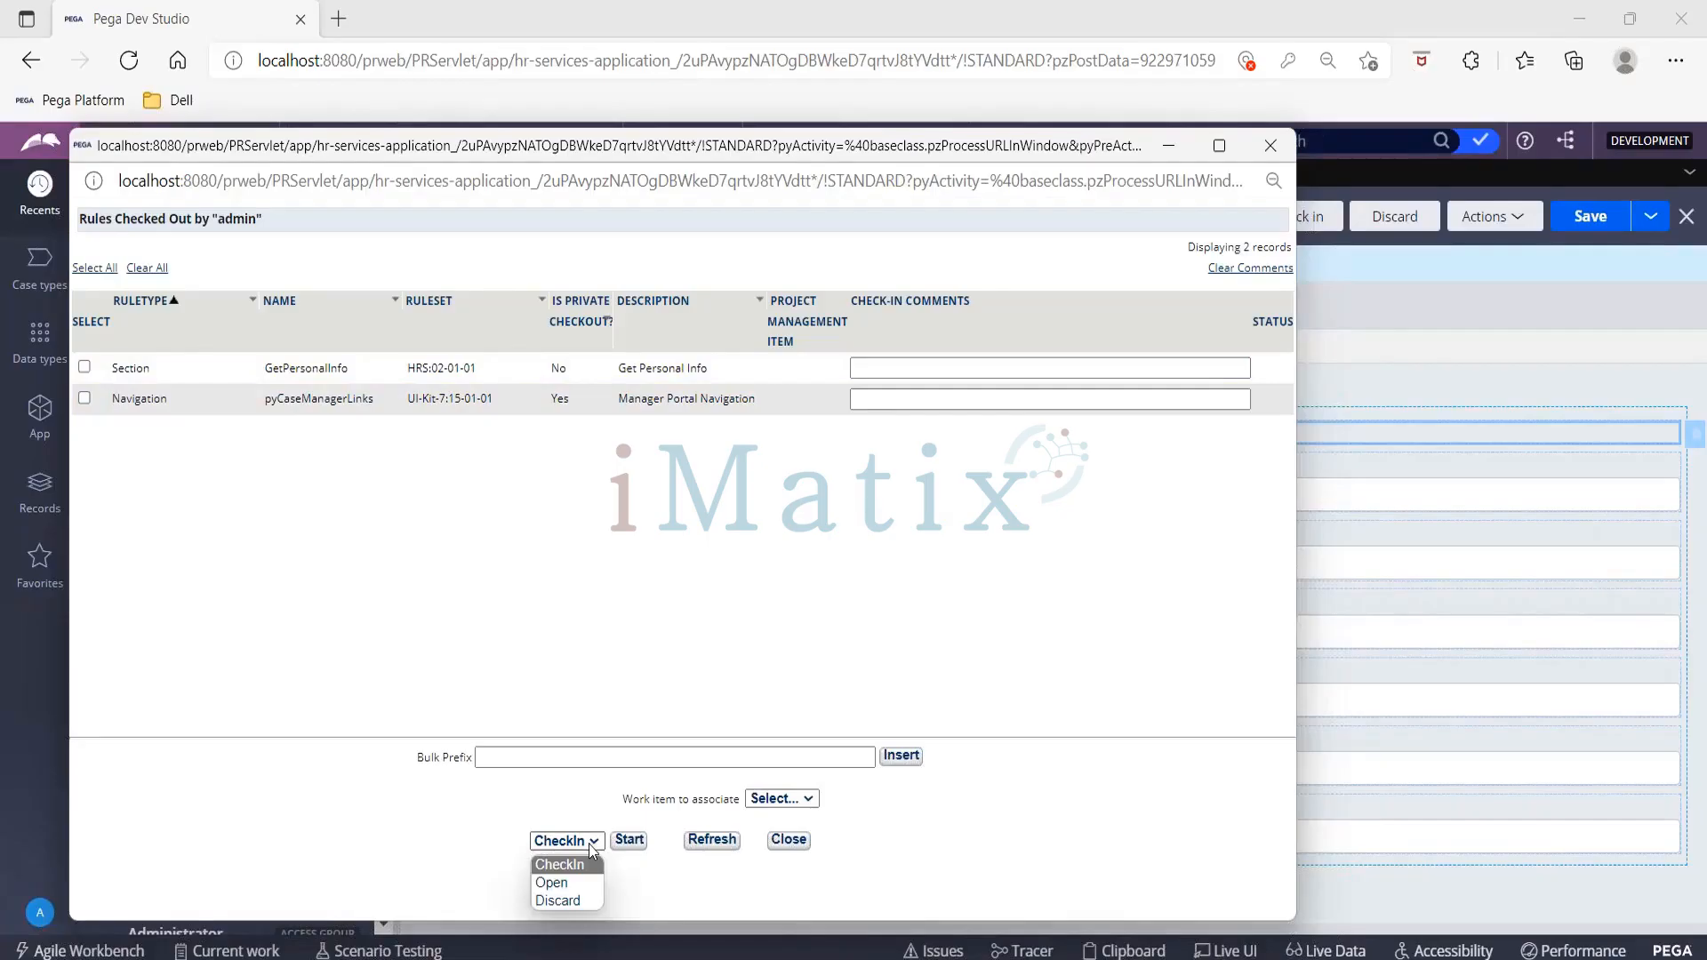
{"action": "left_click", "coordinate": [635, 861]}
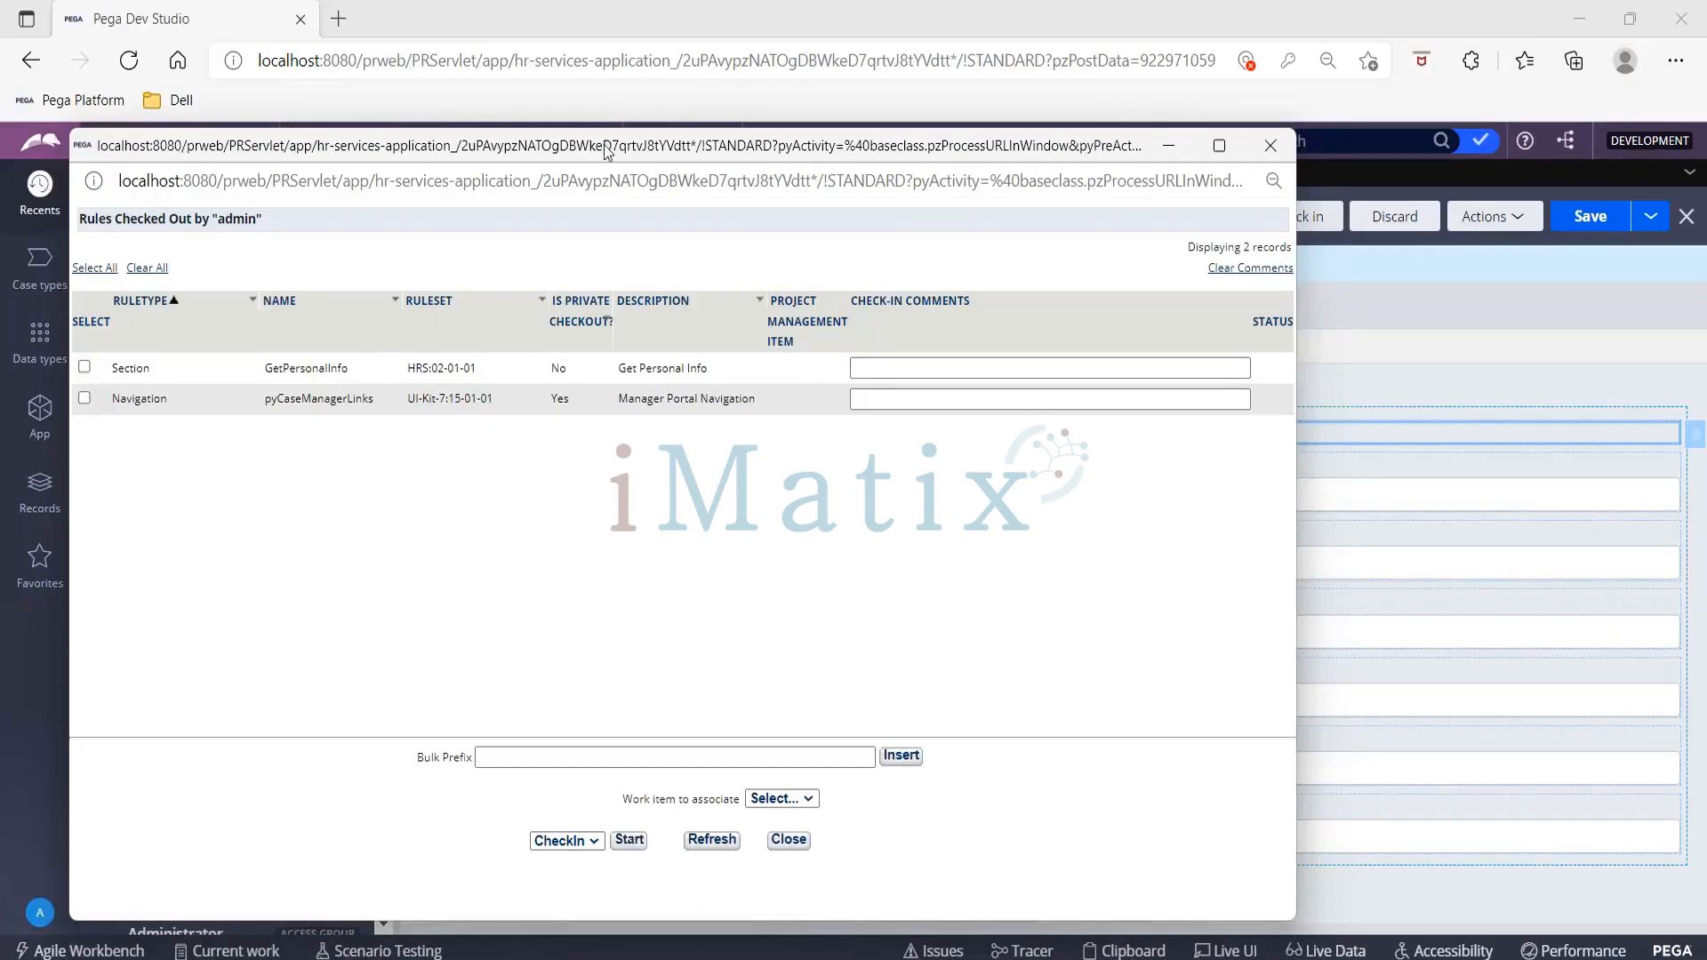
{"action": "left_click_drag", "start_coordinate": [605, 150], "coordinate": [590, 263]}
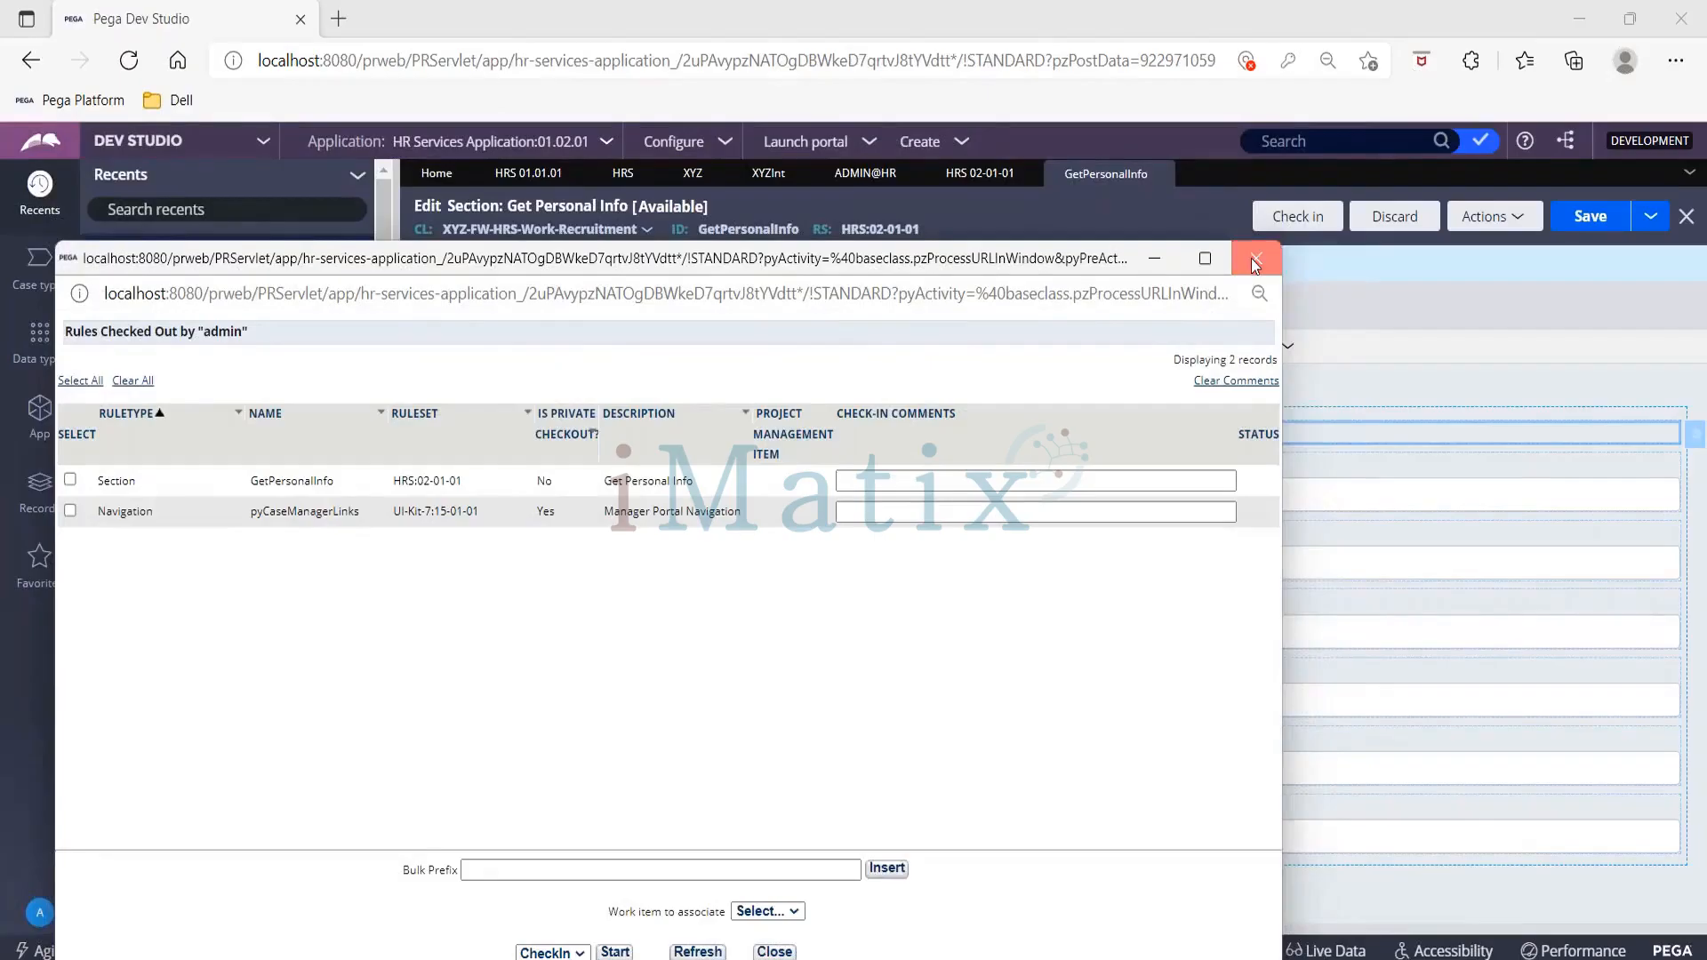
{"action": "left_click", "coordinate": [1253, 262]}
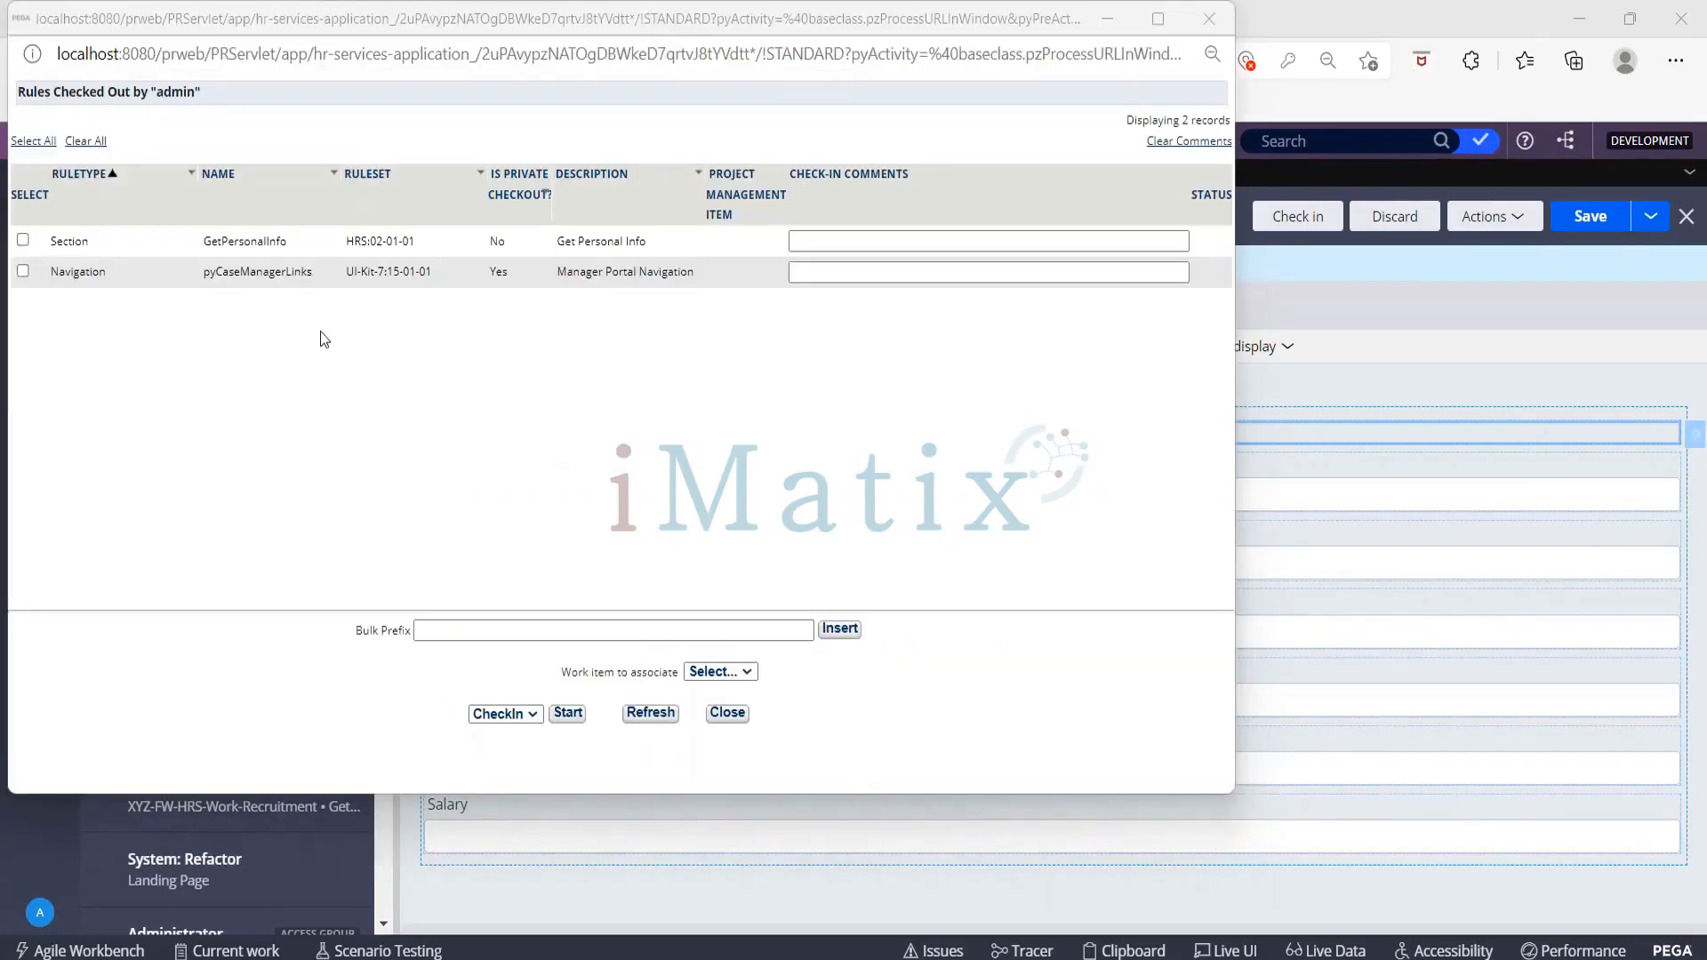
Select the GetPersonalInfo section and pyCaseManagerLinks navigation rules, try to bulk check them in without comments, and dismiss the alert
{"action": "left_click", "coordinate": [23, 240]}
{"action": "left_click", "coordinate": [23, 271]}
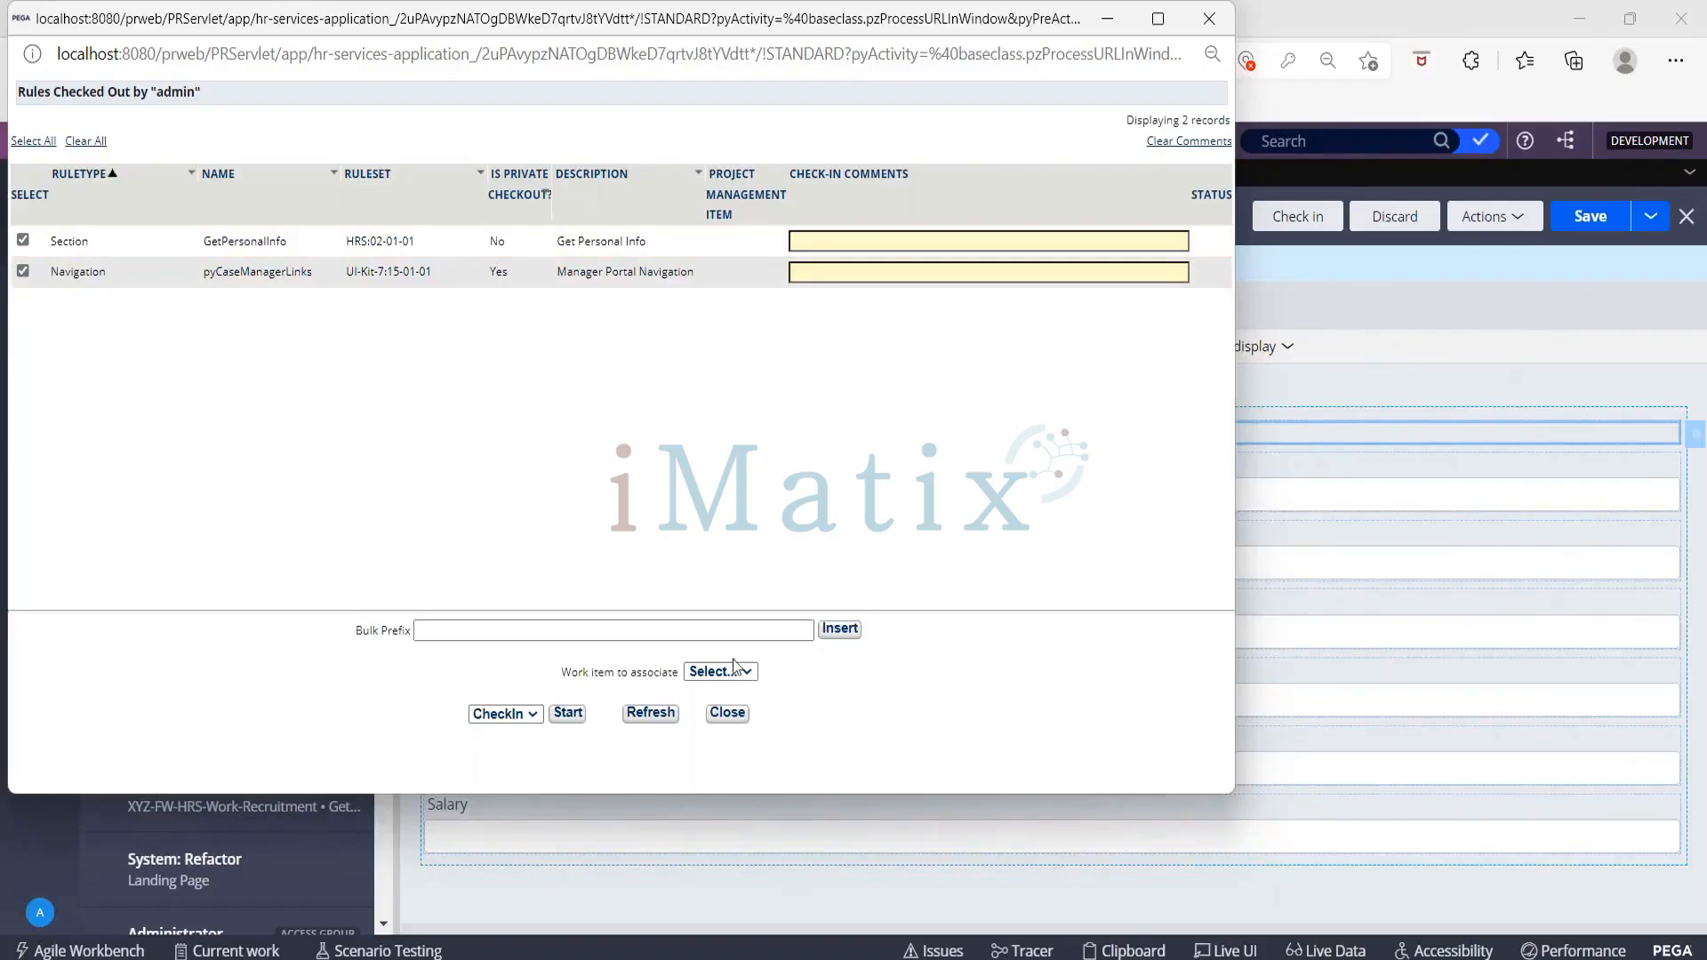
{"action": "left_click", "coordinate": [566, 717]}
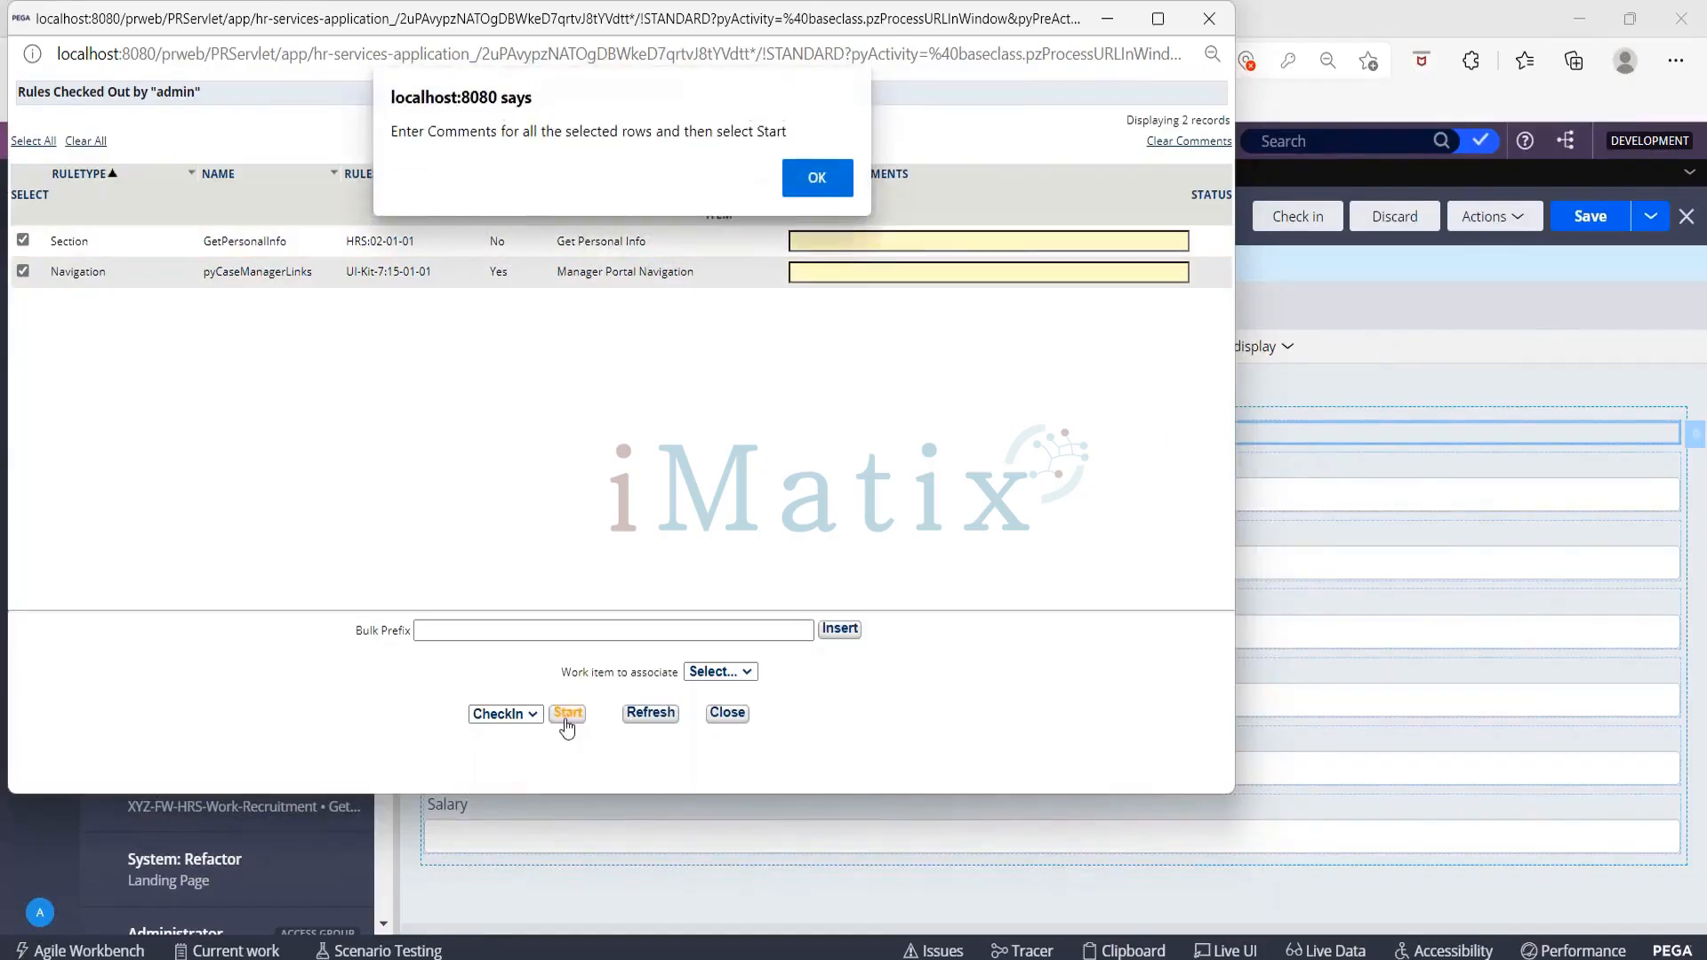
{"action": "left_click", "coordinate": [817, 177]}
Enter WIP as the check-in comment for both selected rules and start the bulk check-in
{"action": "left_click", "coordinate": [822, 242]}
{"action": "type", "text": "WIP"}
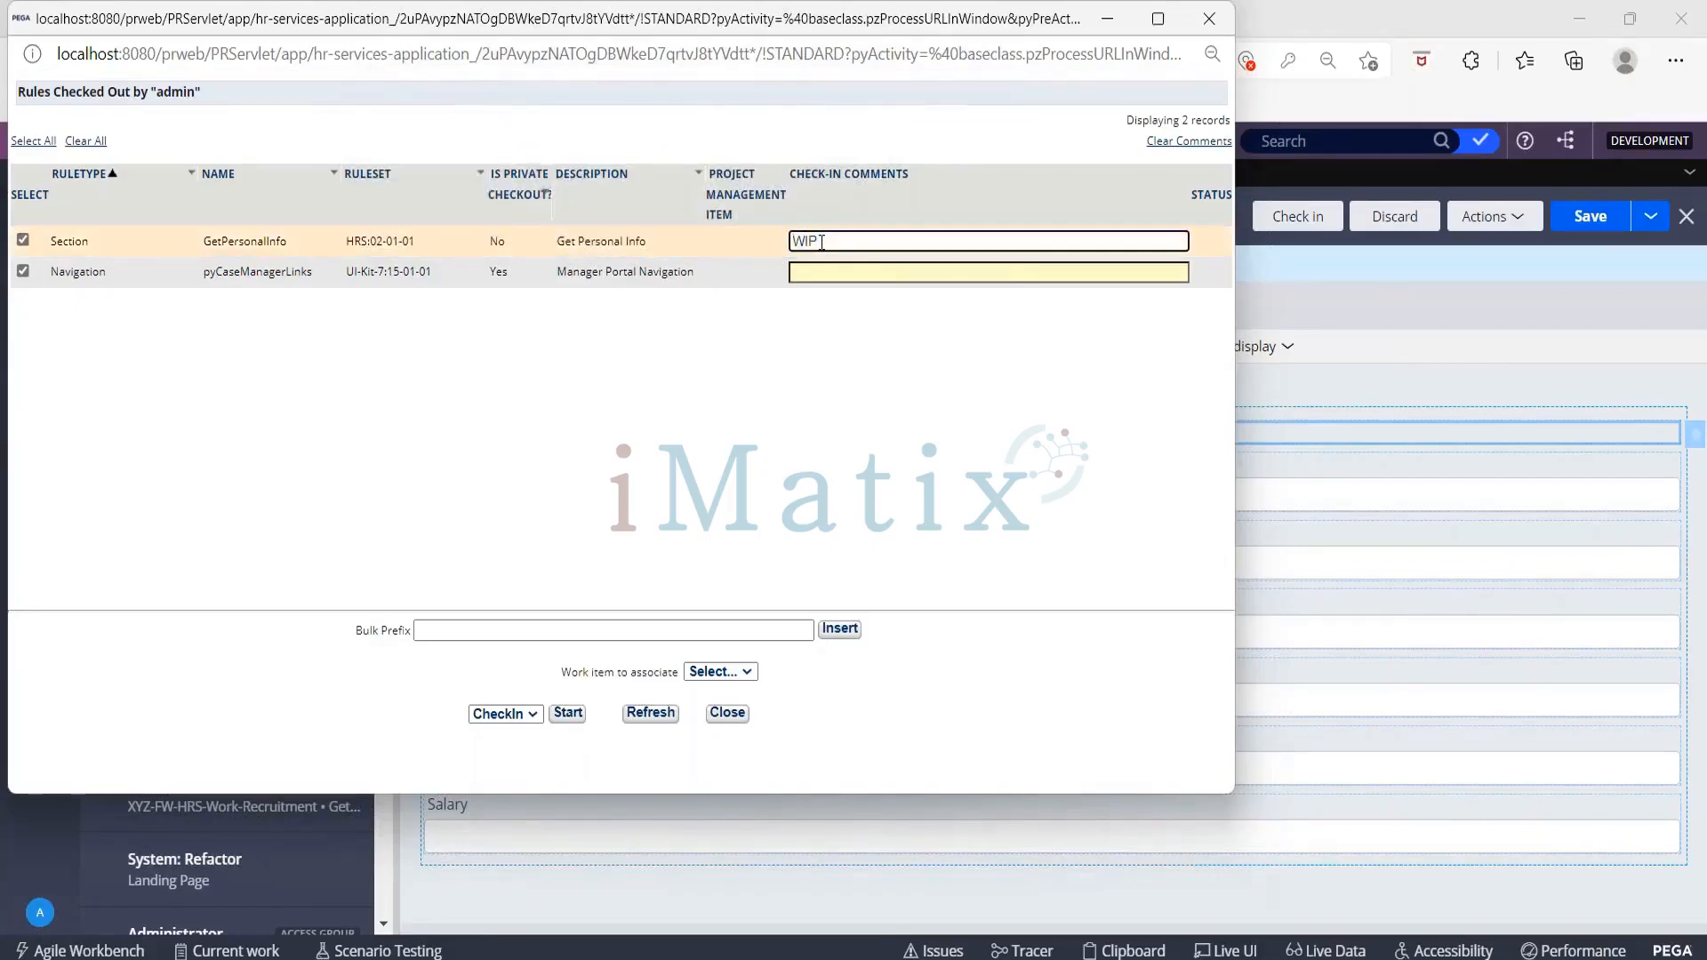
{"action": "left_click", "coordinate": [826, 272]}
{"action": "type", "text": "WIP"}
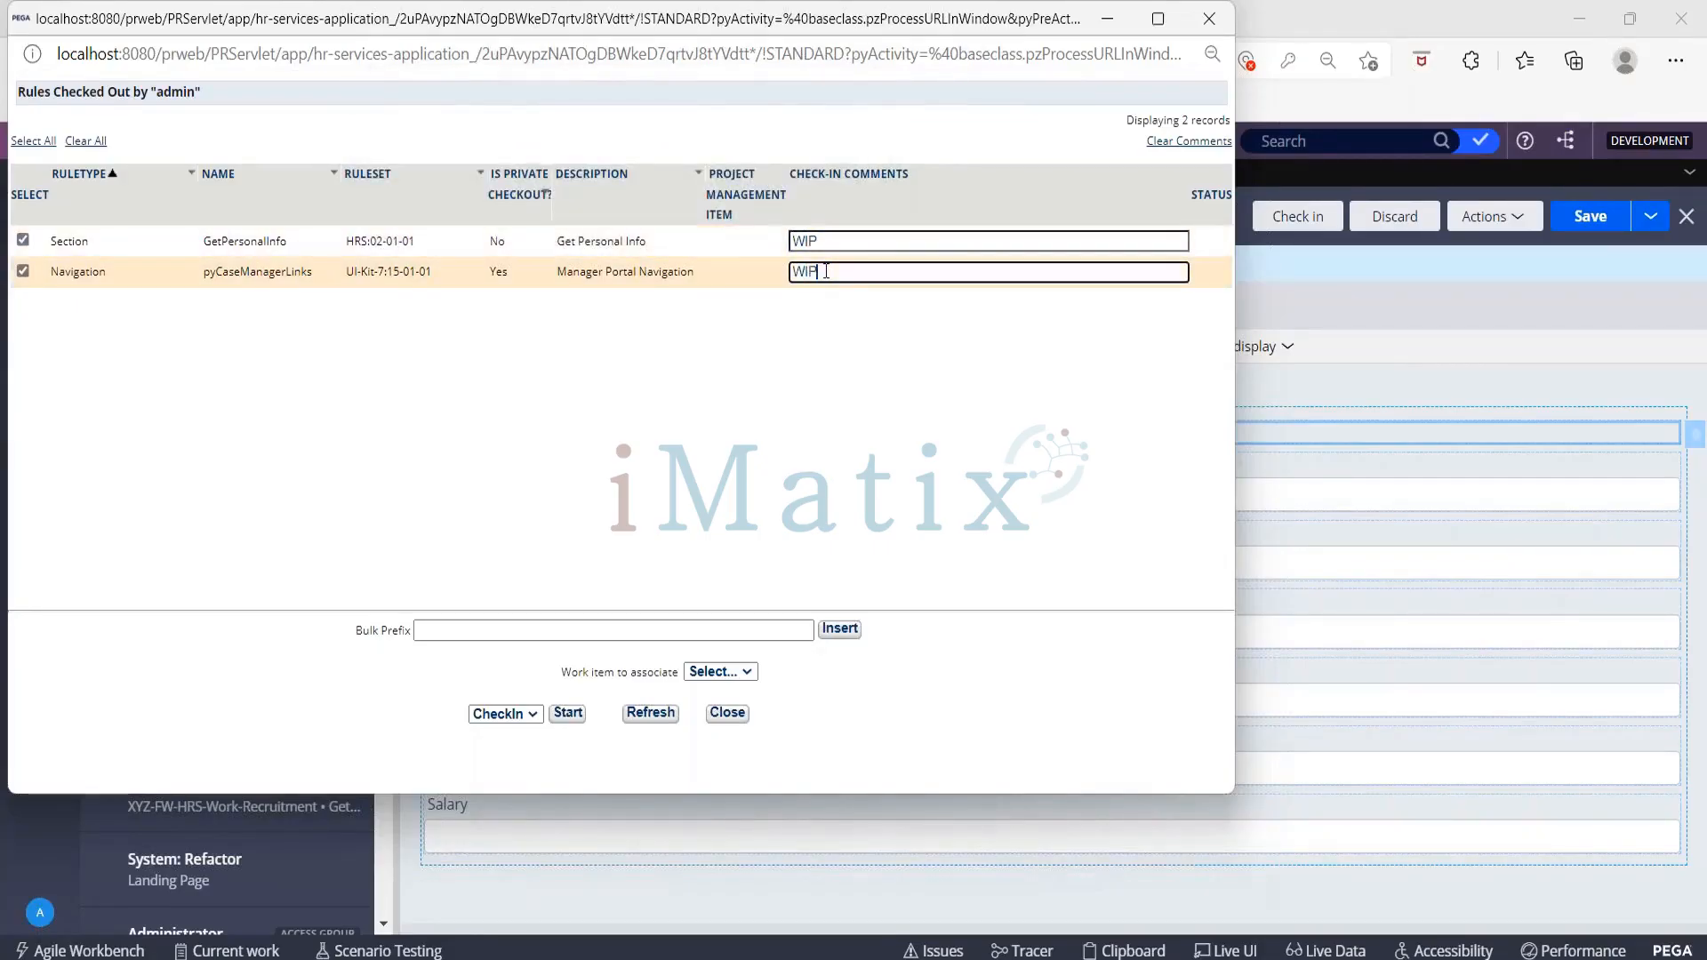
{"action": "left_click", "coordinate": [565, 713]}
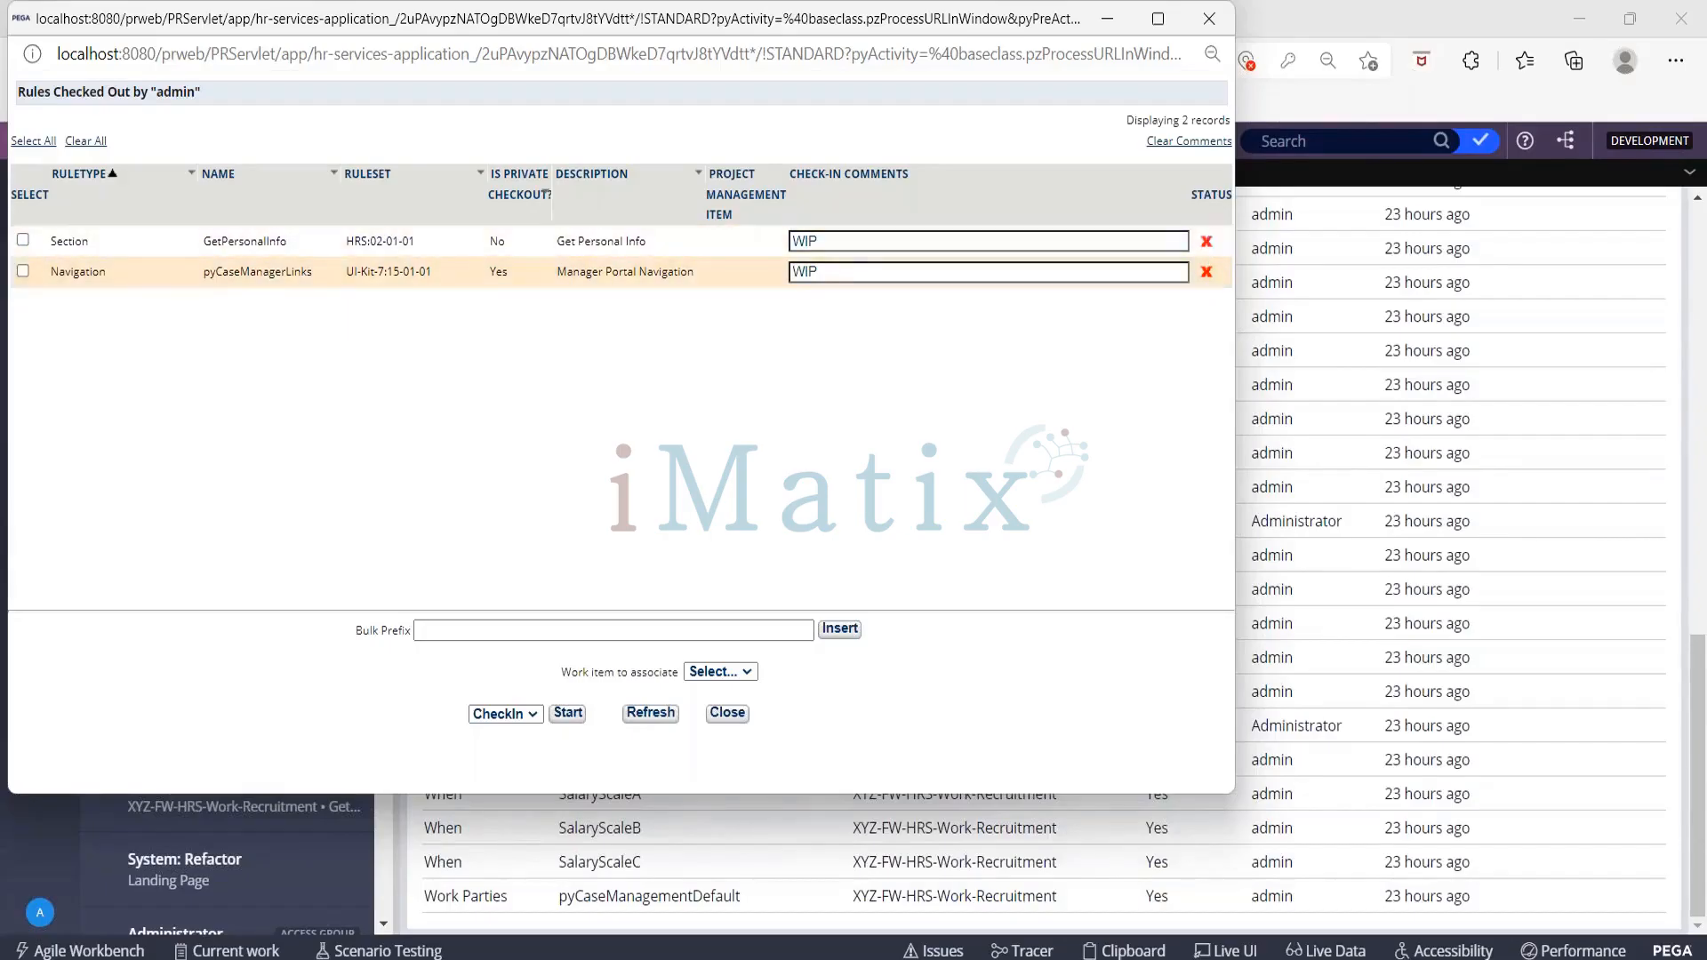
Examine the check-in status details of the GetPersonalInfo and pyCaseManagerLinks rules, and close the bulk actions window
{"action": "double_click", "coordinate": [636, 124]}
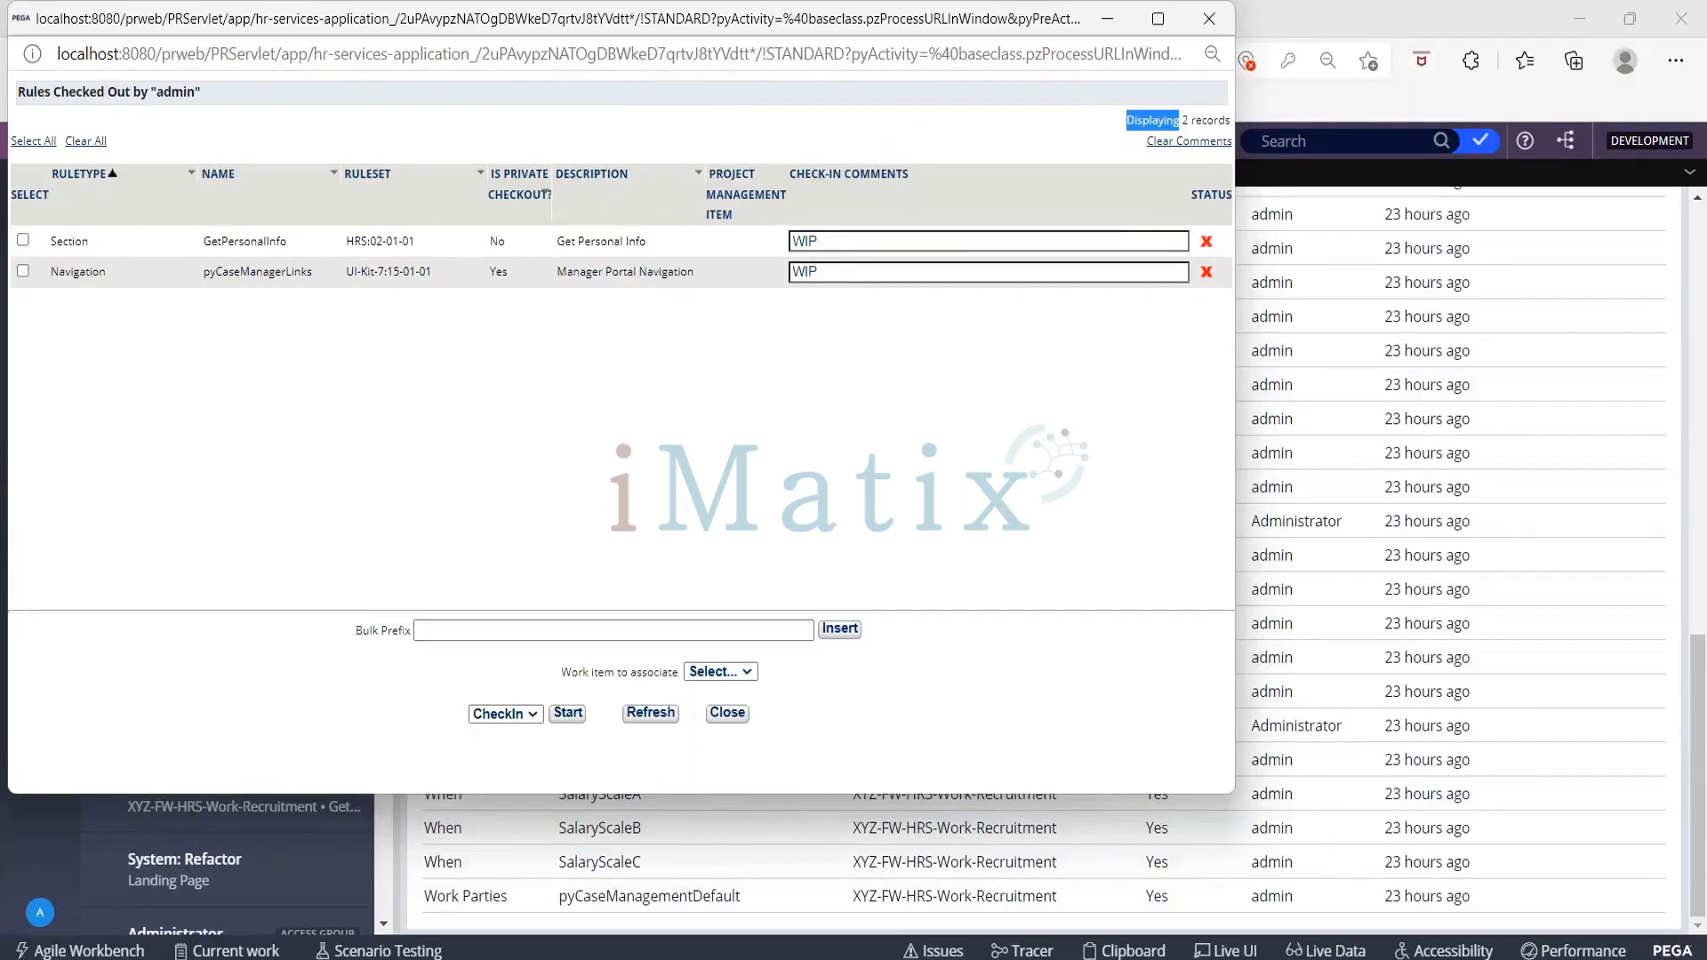
{"action": "left_click_drag", "start_coordinate": [421, 39], "coordinate": [433, 216]}
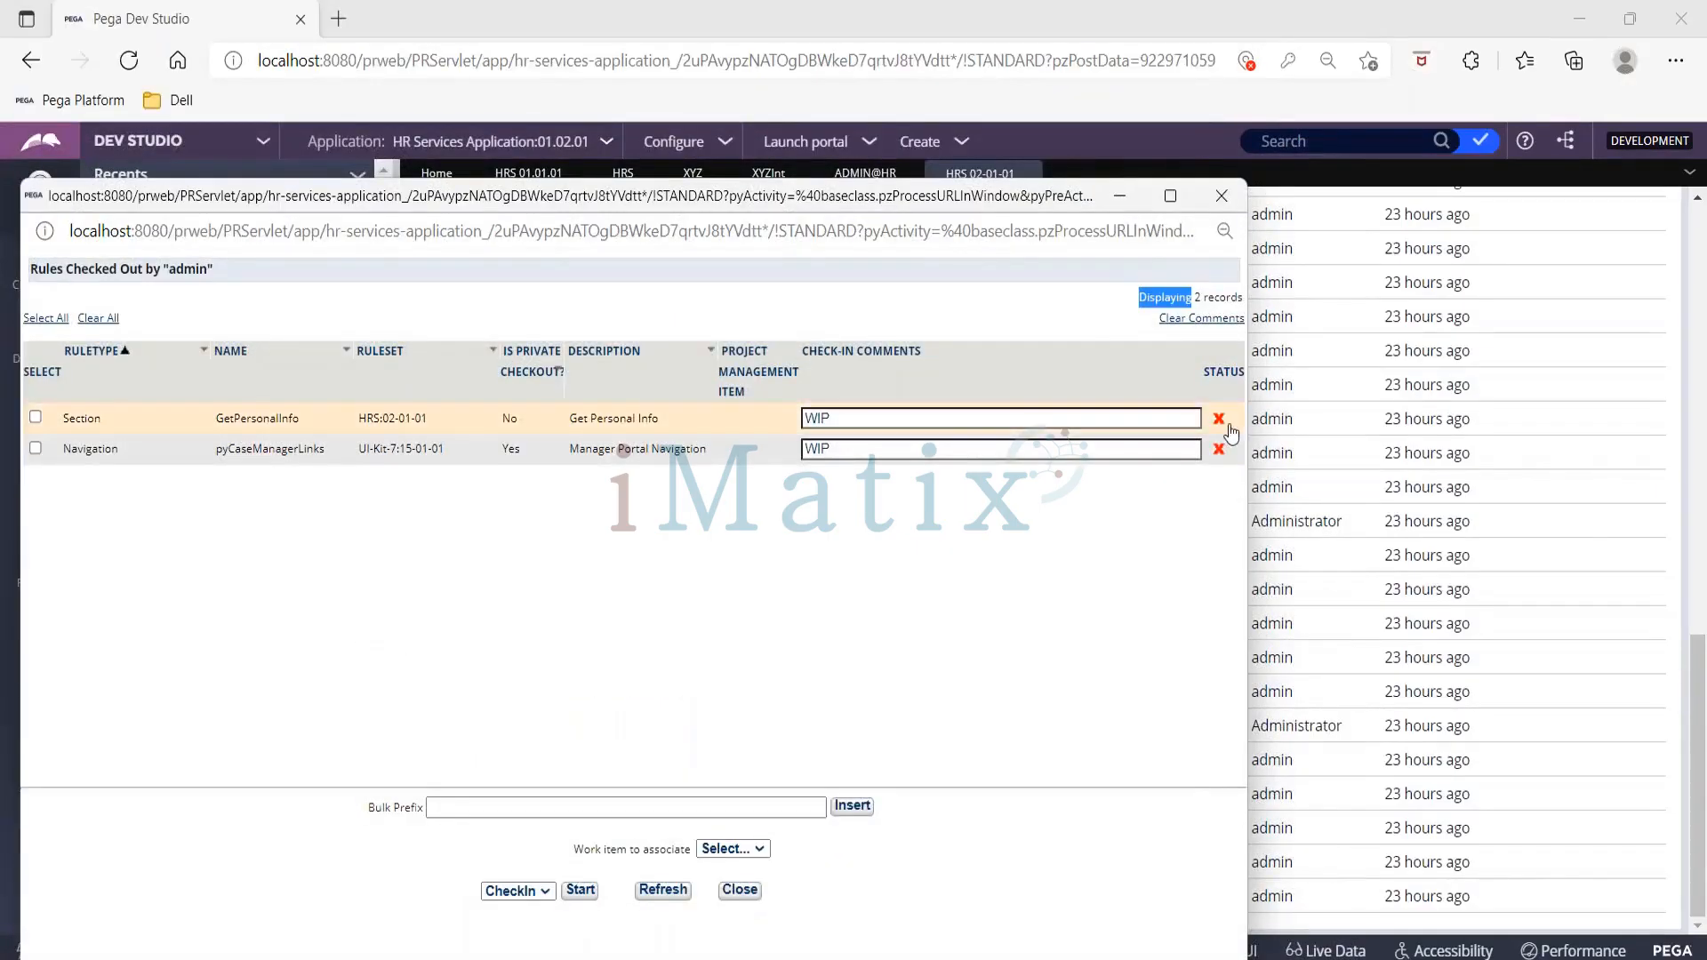
{"action": "mouse_move", "coordinate": [1219, 424]}
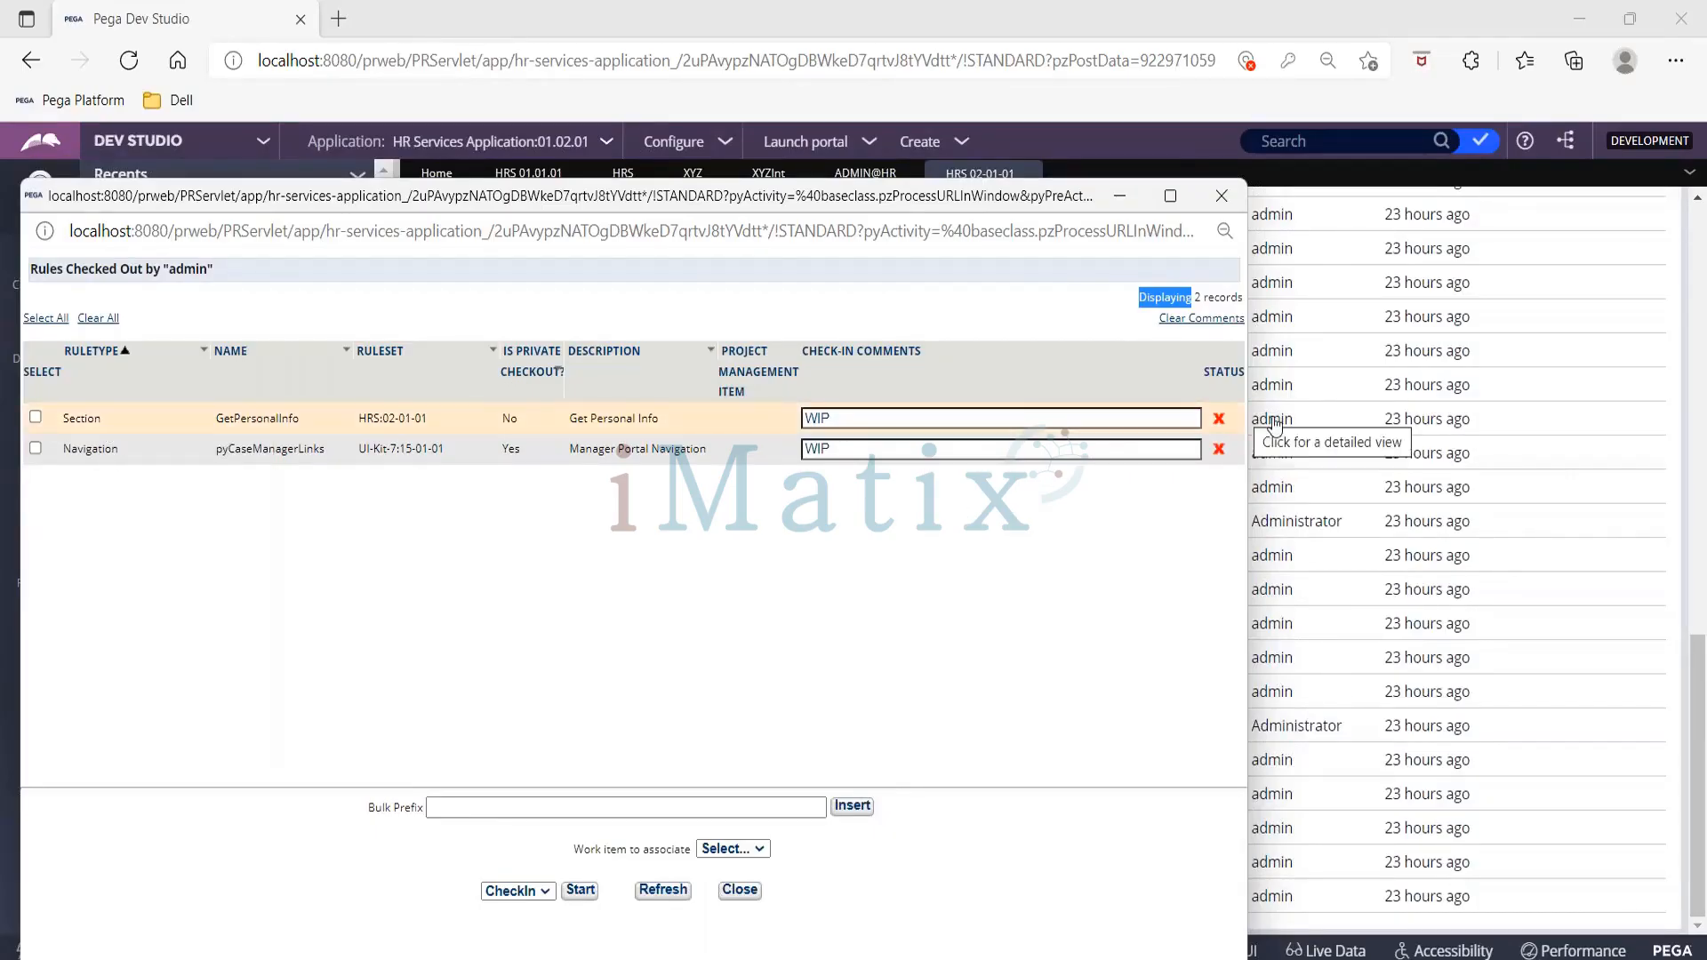
{"action": "mouse_move", "coordinate": [1217, 455]}
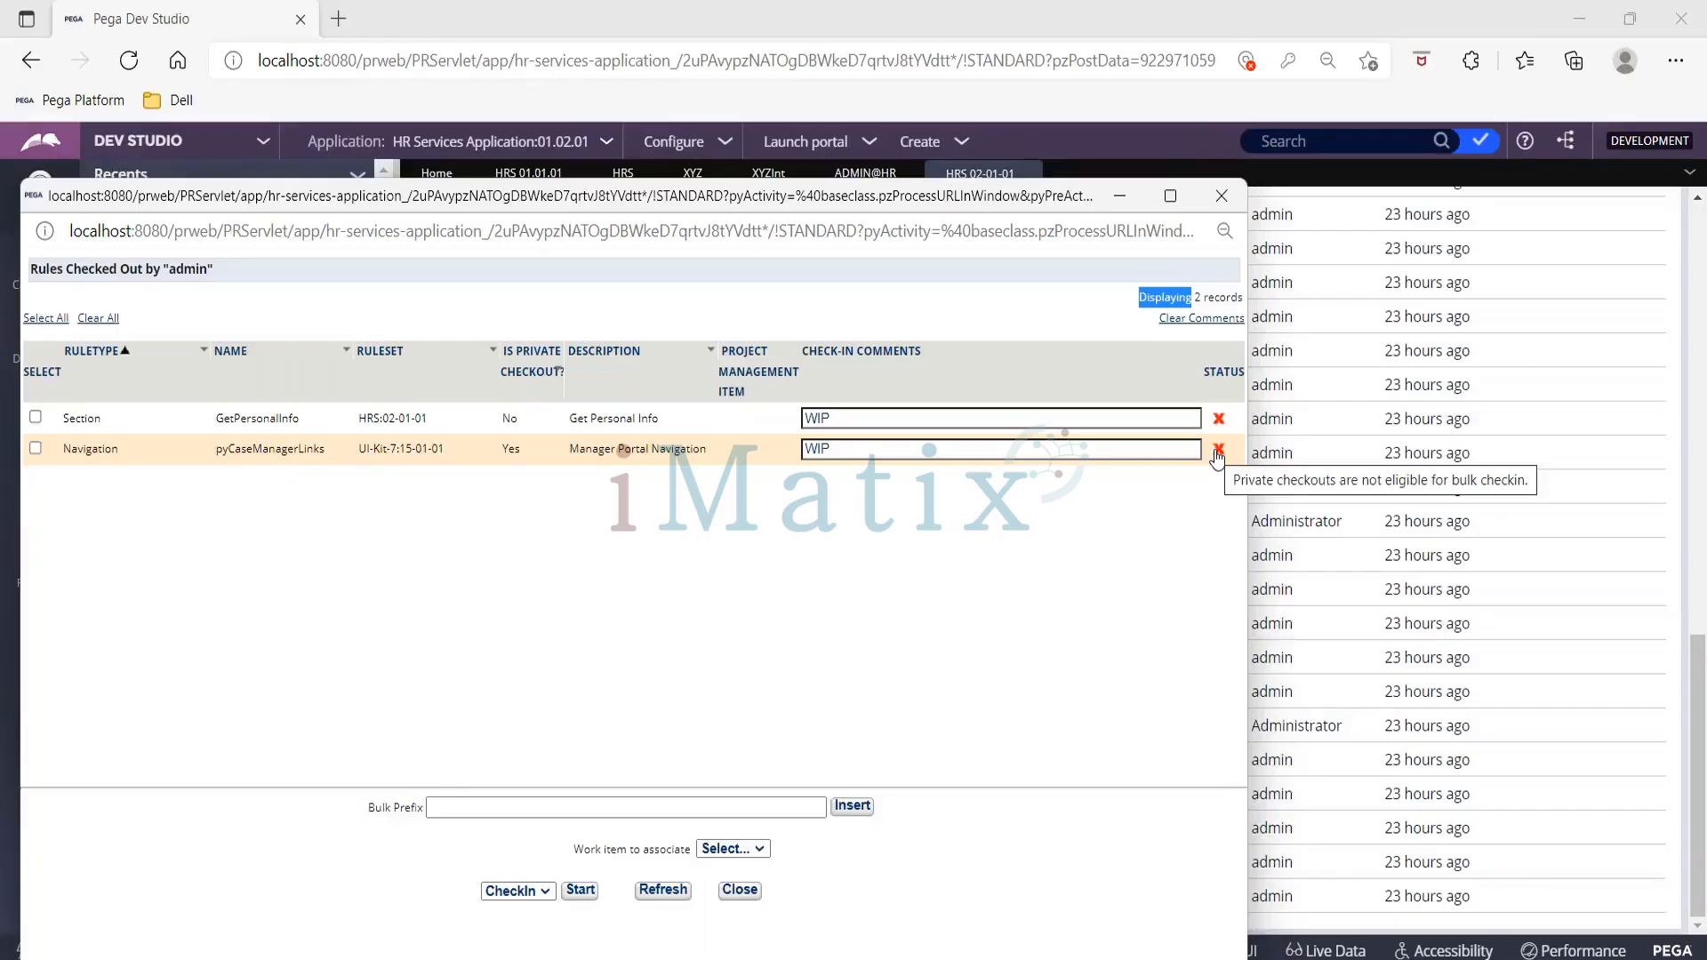
{"action": "left_click", "coordinate": [754, 587]}
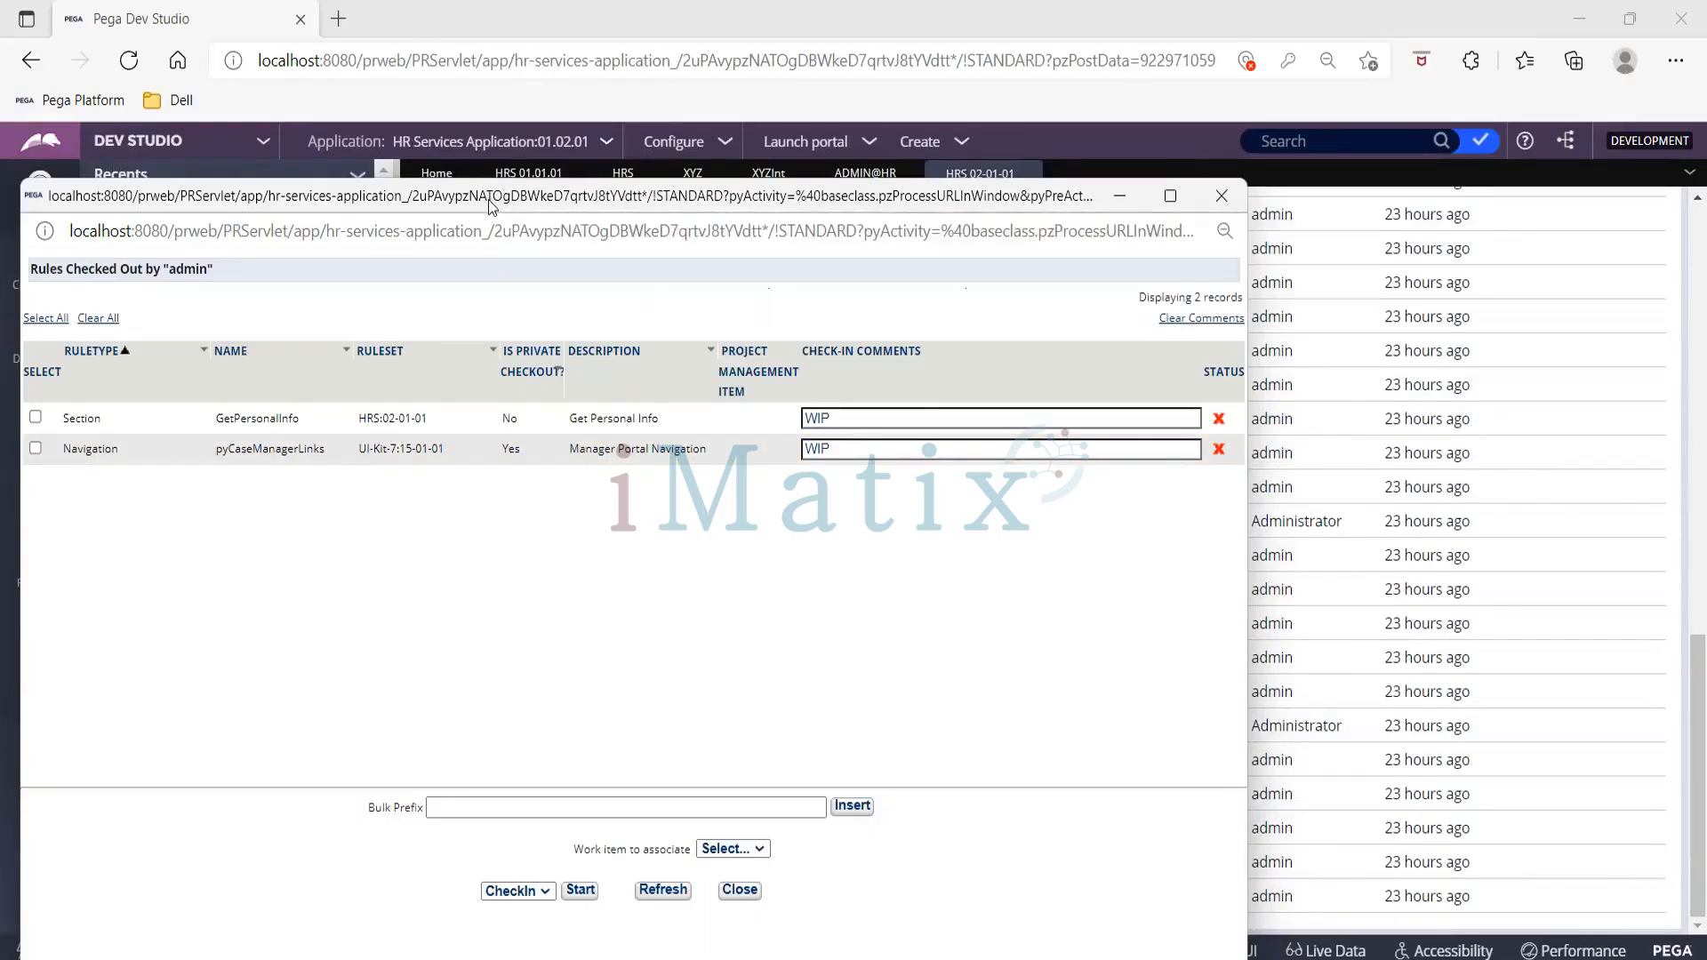
{"action": "left_click_drag", "start_coordinate": [490, 202], "coordinate": [519, 257]}
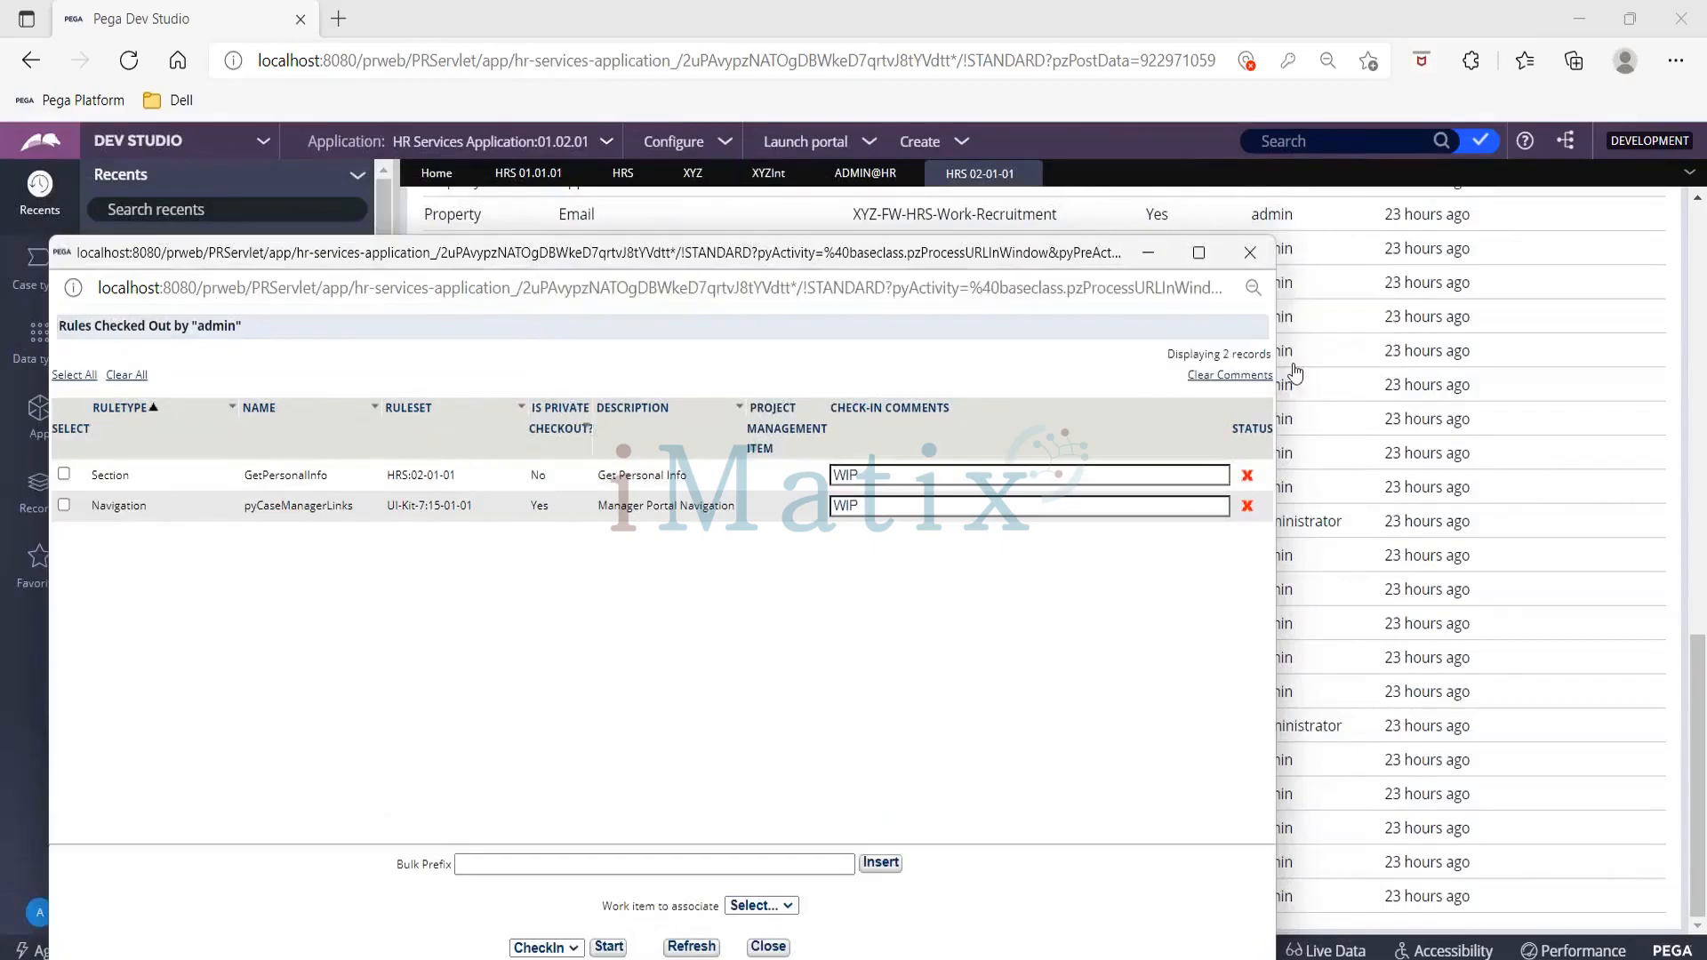
{"action": "left_click", "coordinate": [1254, 264]}
Return to the start of the HRS 02-01-01 rule list and switch to the slide presentation
{"action": "scroll", "coordinate": [587, 498], "scroll_direction": "up", "scroll_amount": 15}
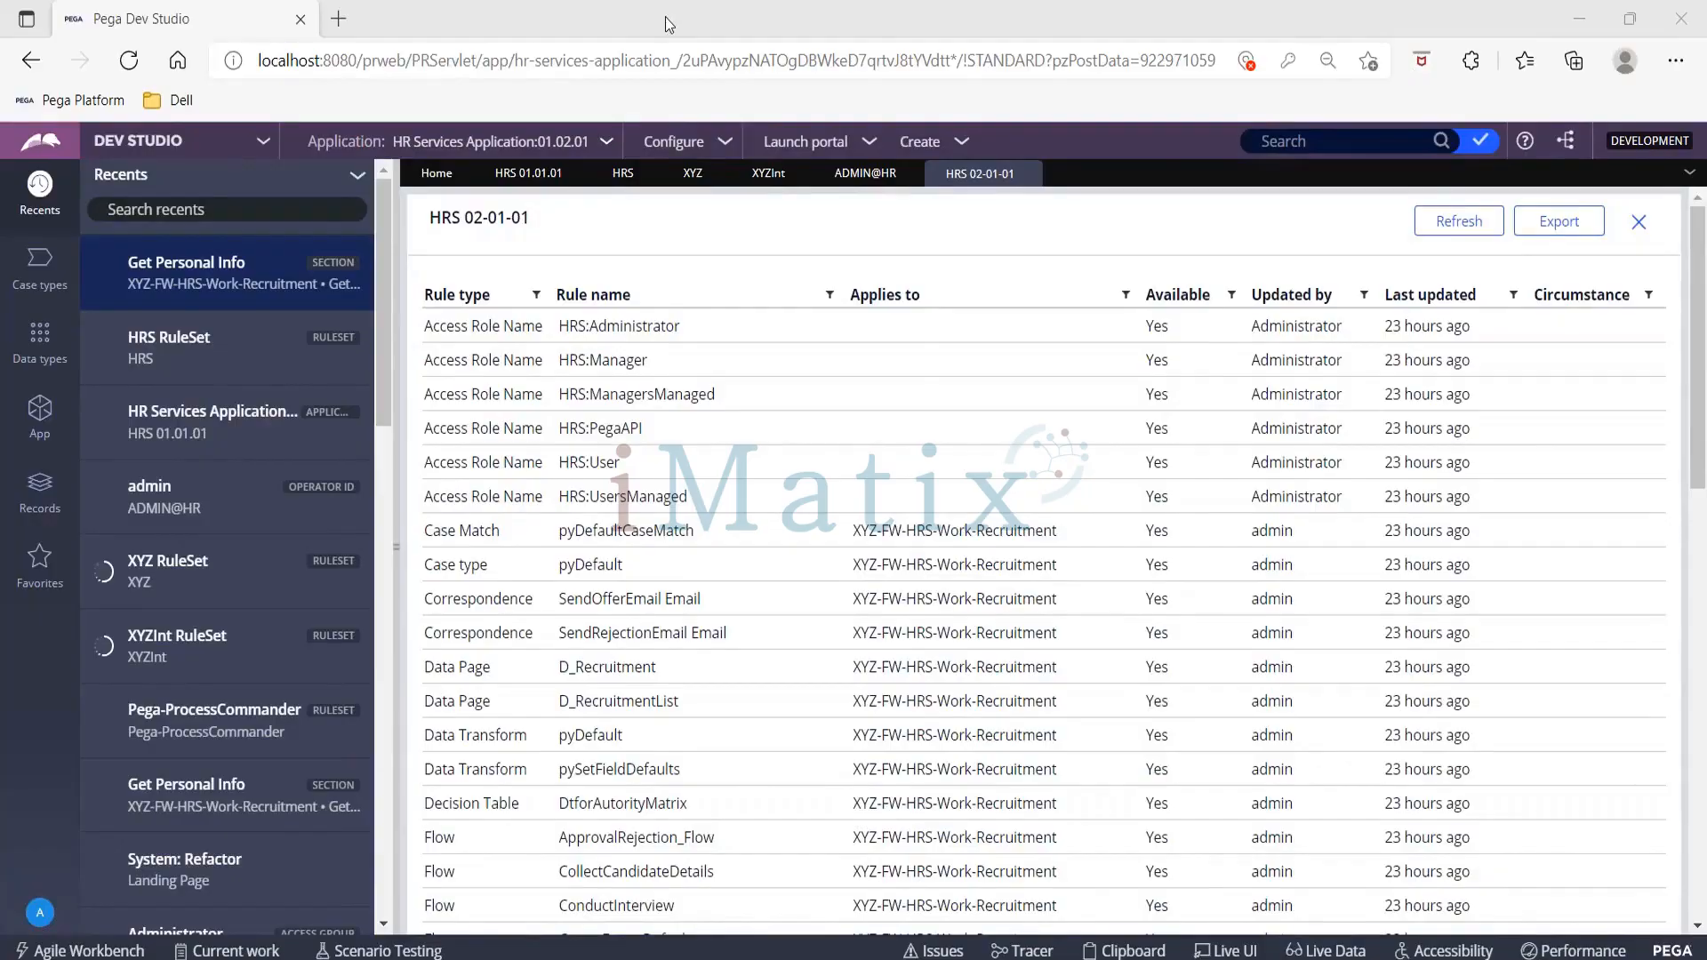
{"action": "key", "text": "alt+Tab"}
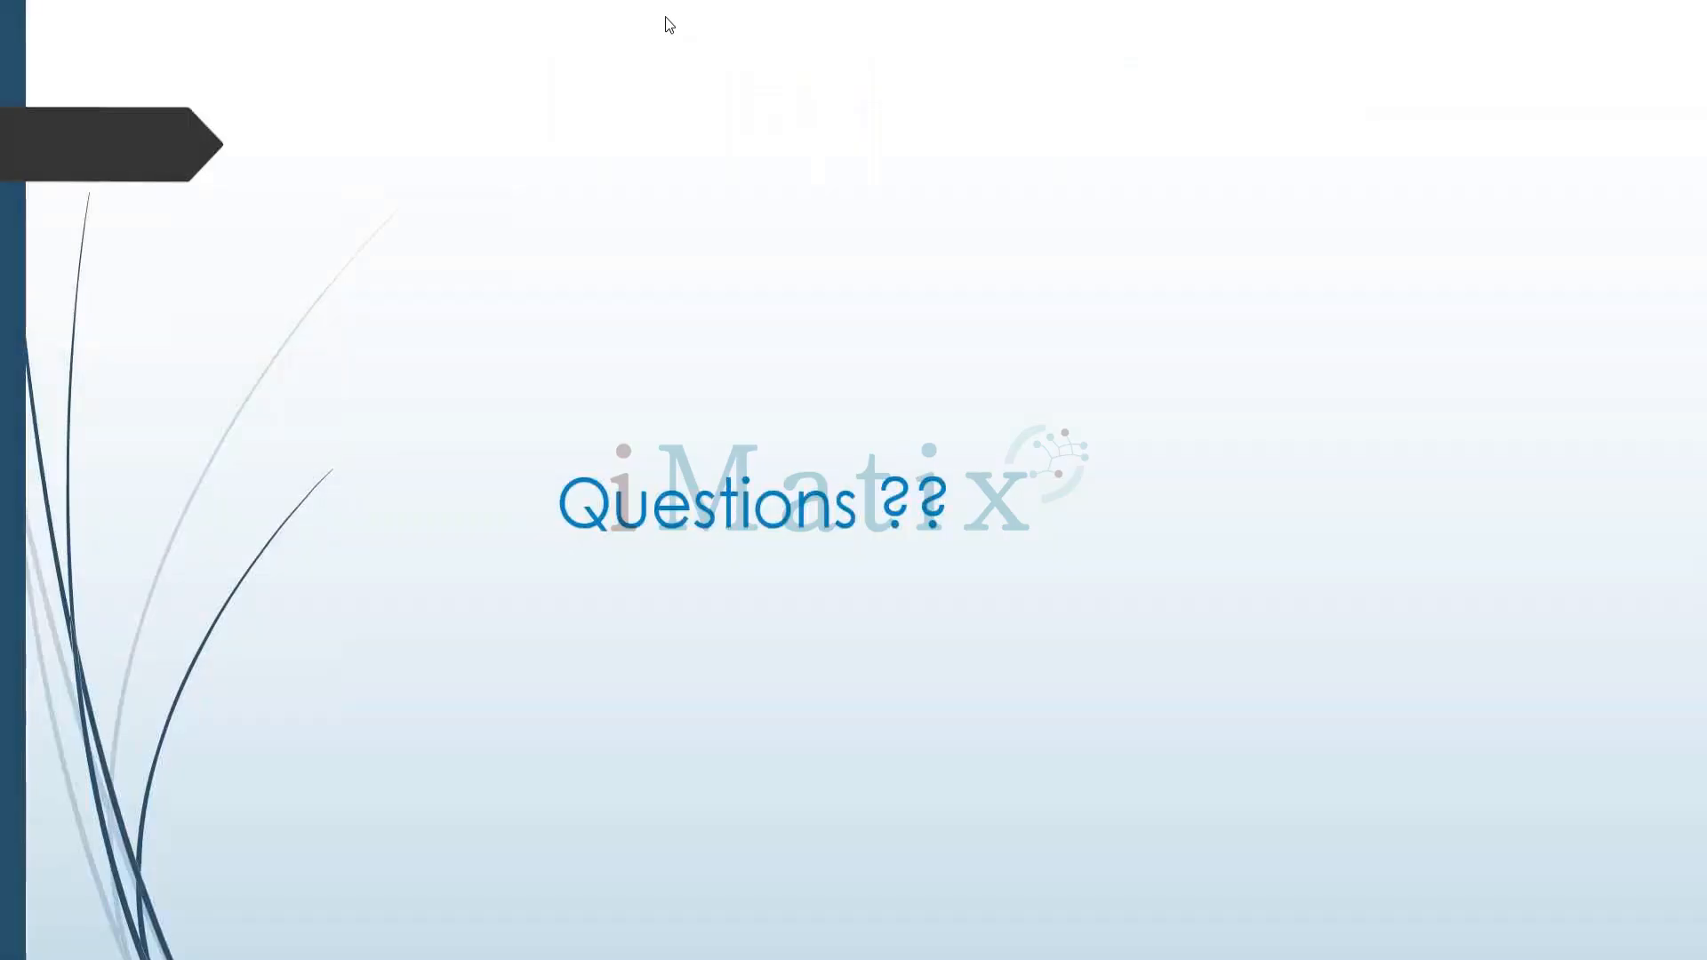